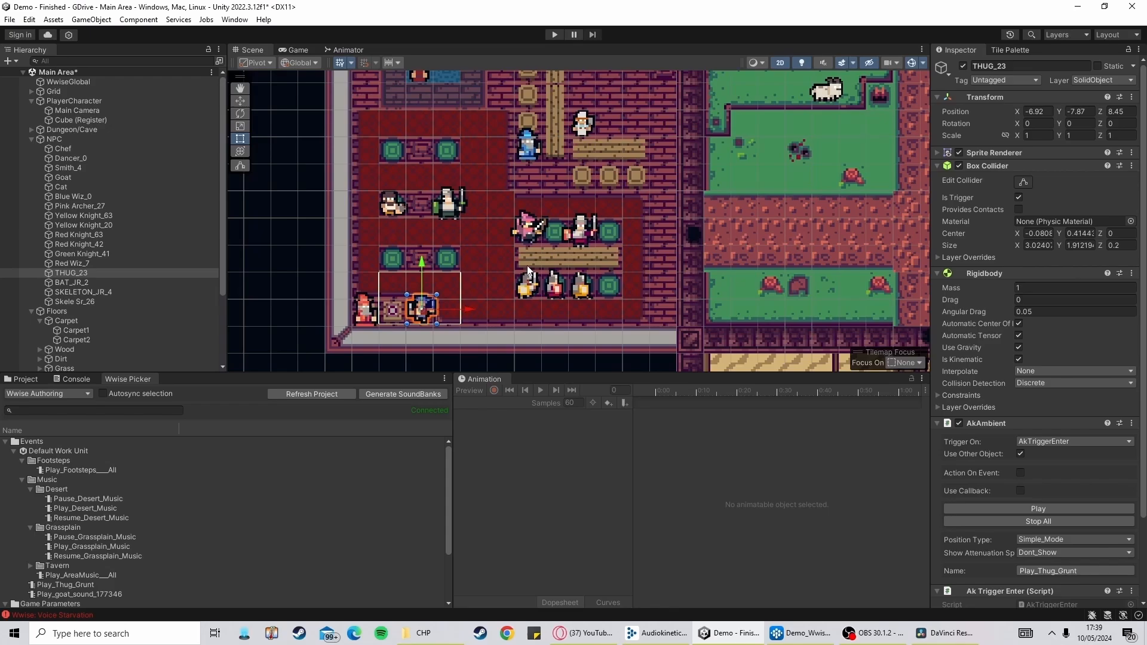
# Pan across the tavern scene and inspect the components of several NPC objects
pyautogui.moveTo(673, 259); pyautogui.dragTo(623, 293)
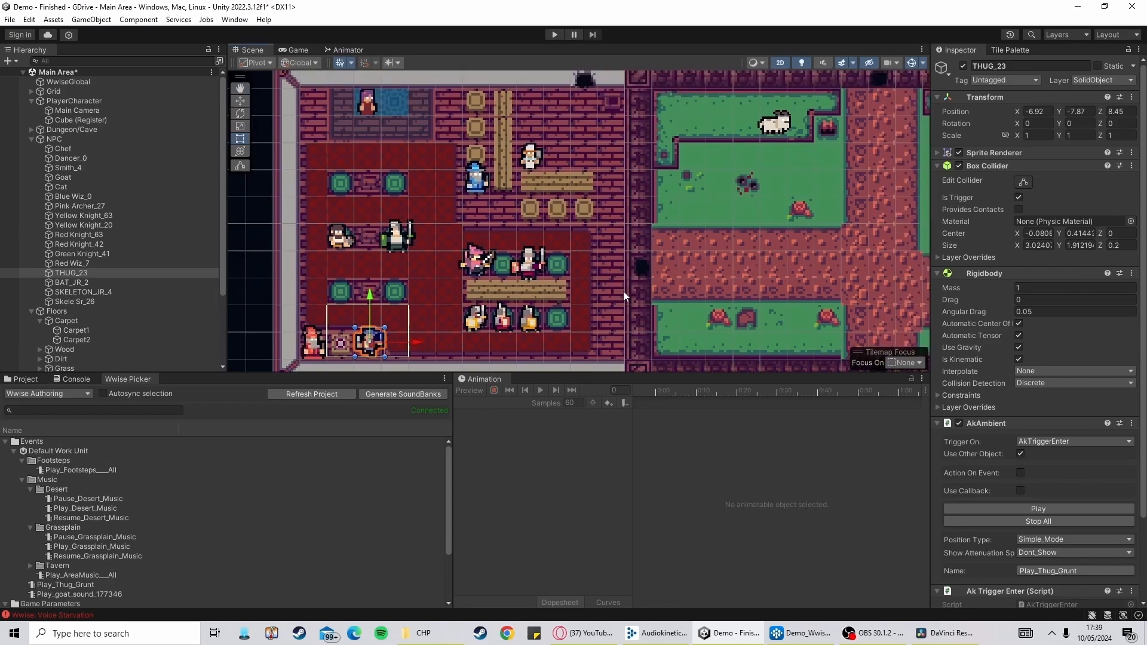
pyautogui.moveTo(694, 256); pyautogui.dragTo(686, 146)
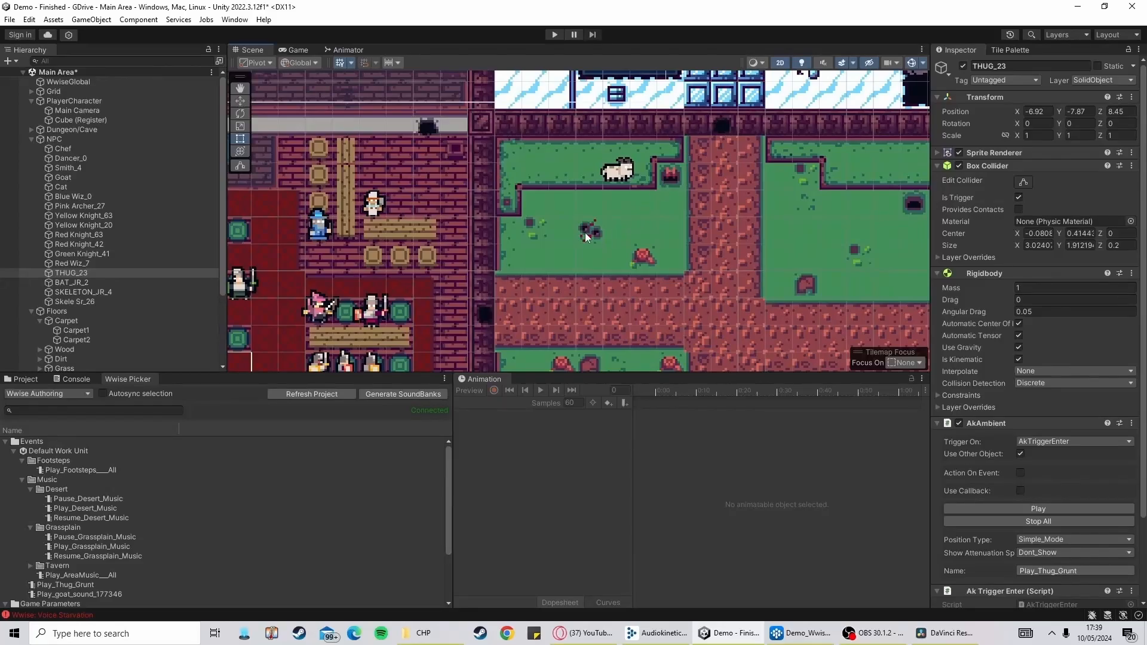
pyautogui.moveTo(585, 232); pyautogui.dragTo(596, 234)
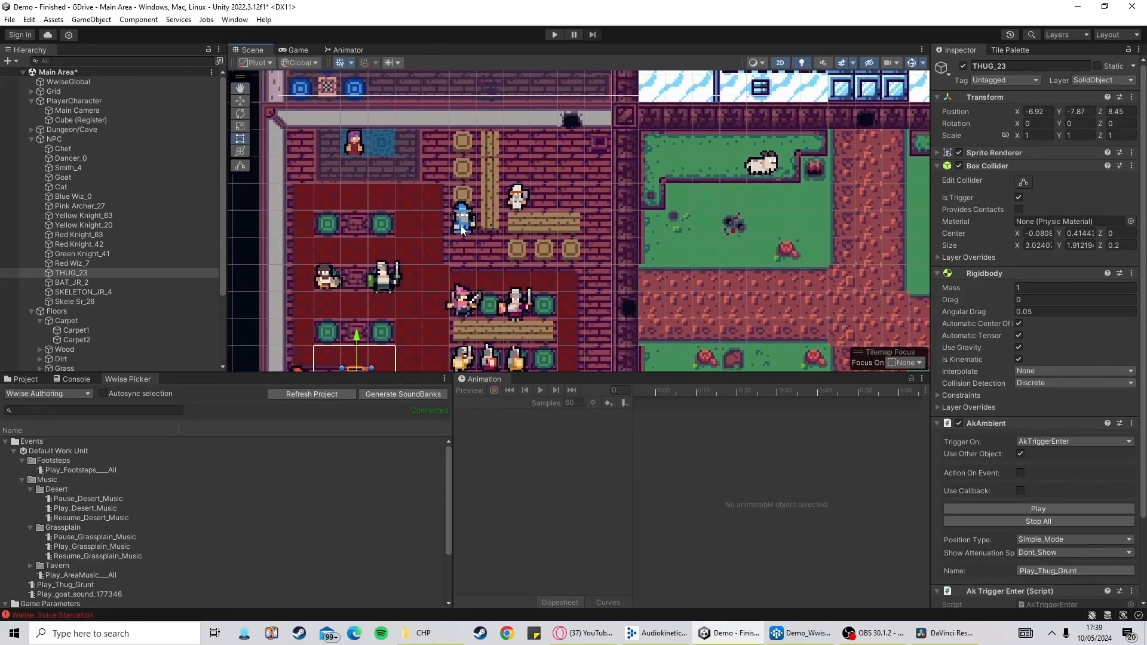
pyautogui.click(462, 228)
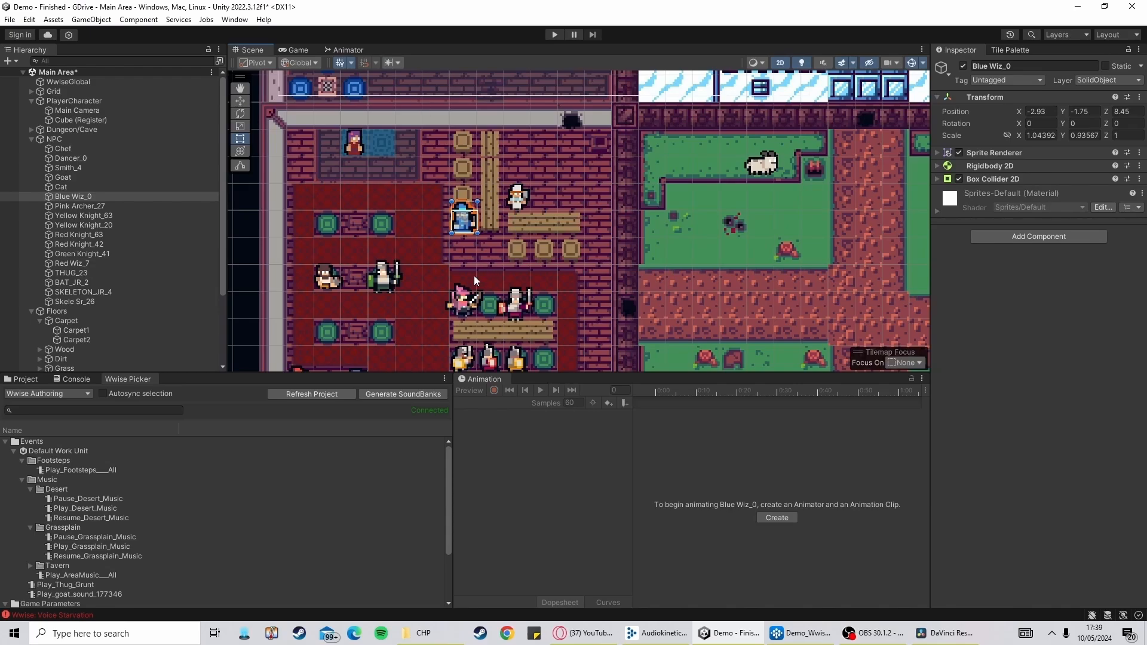
pyautogui.click(353, 142)
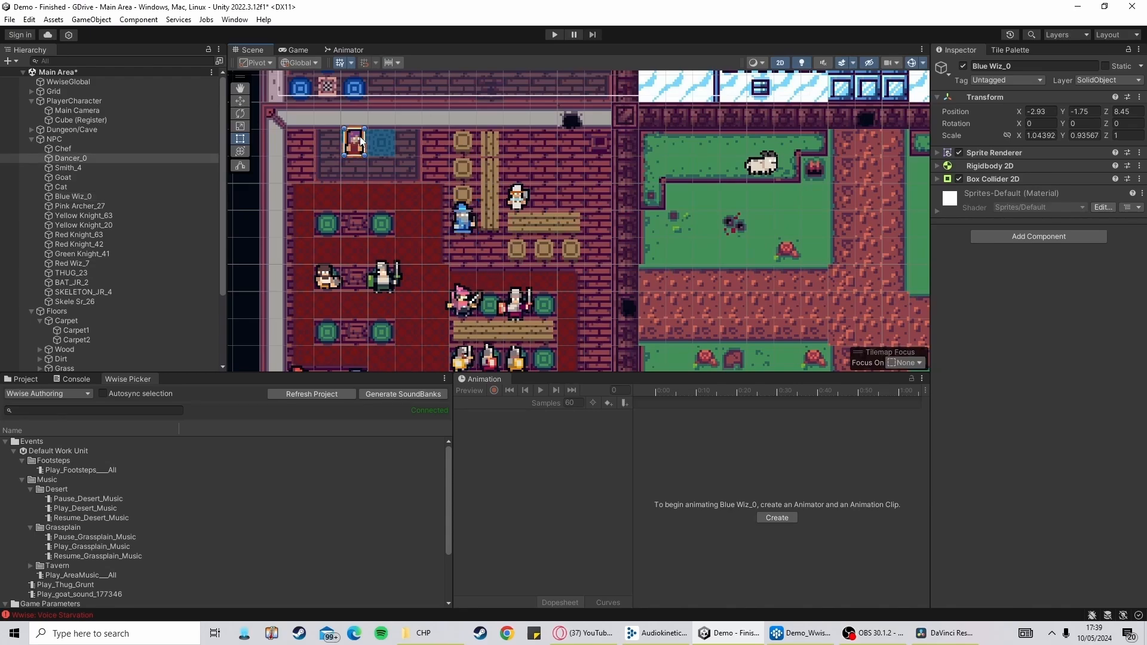
pyautogui.click(517, 303)
pyautogui.moveTo(537, 134); pyautogui.dragTo(600, 130)
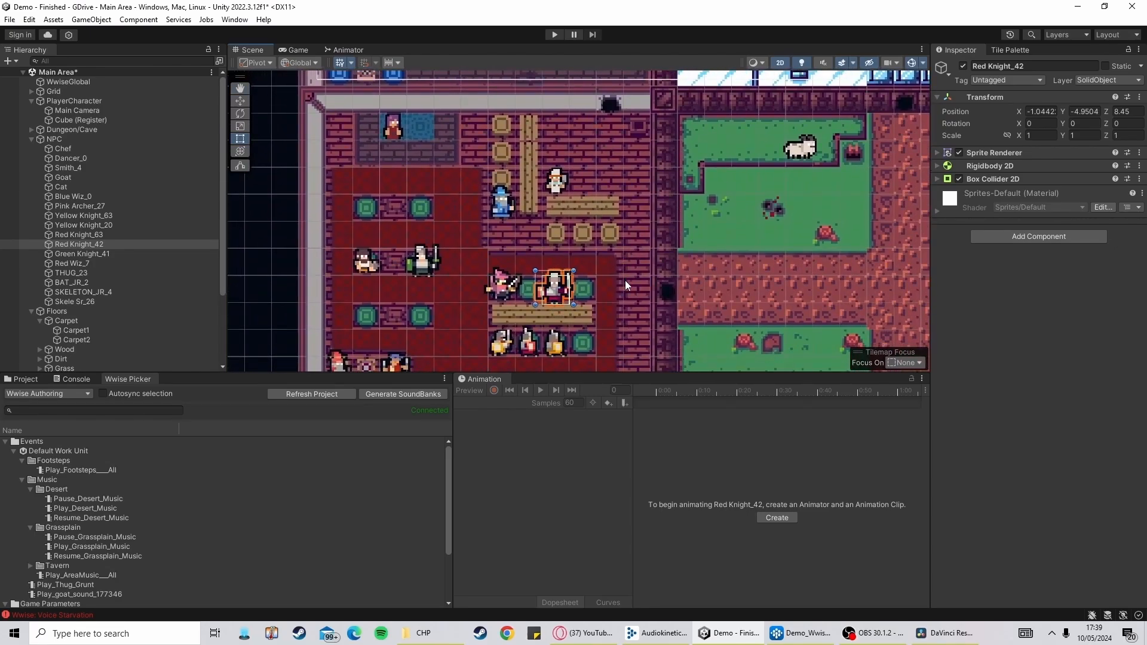
pyautogui.click(555, 346)
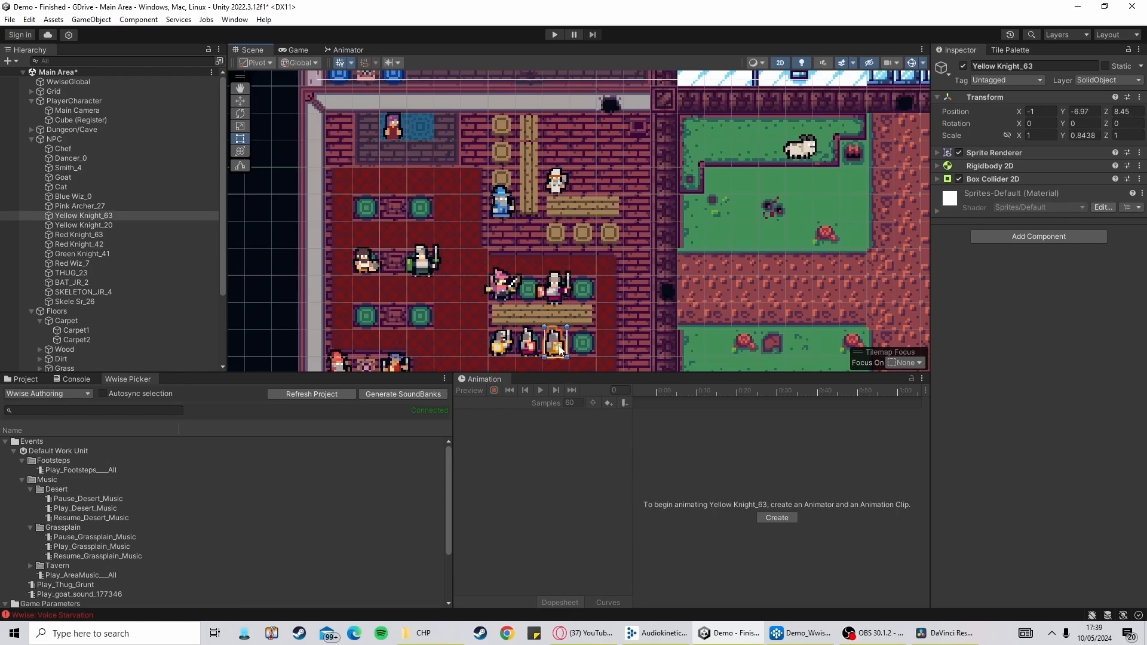
pyautogui.click(528, 344)
pyautogui.click(498, 350)
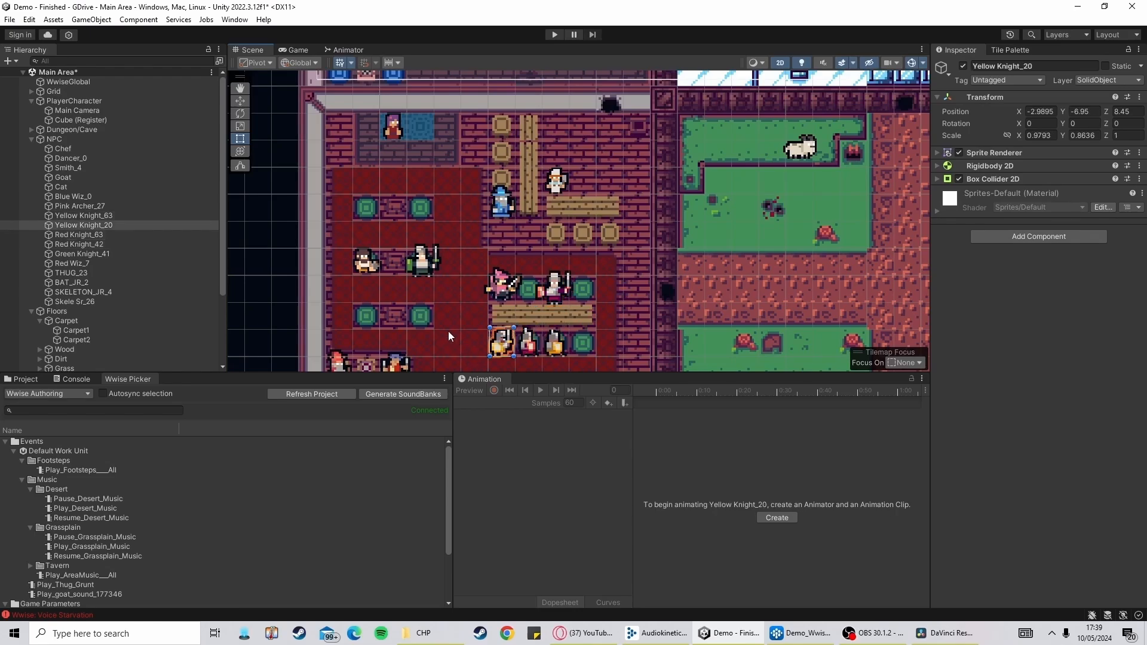
pyautogui.moveTo(449, 335); pyautogui.dragTo(476, 334)
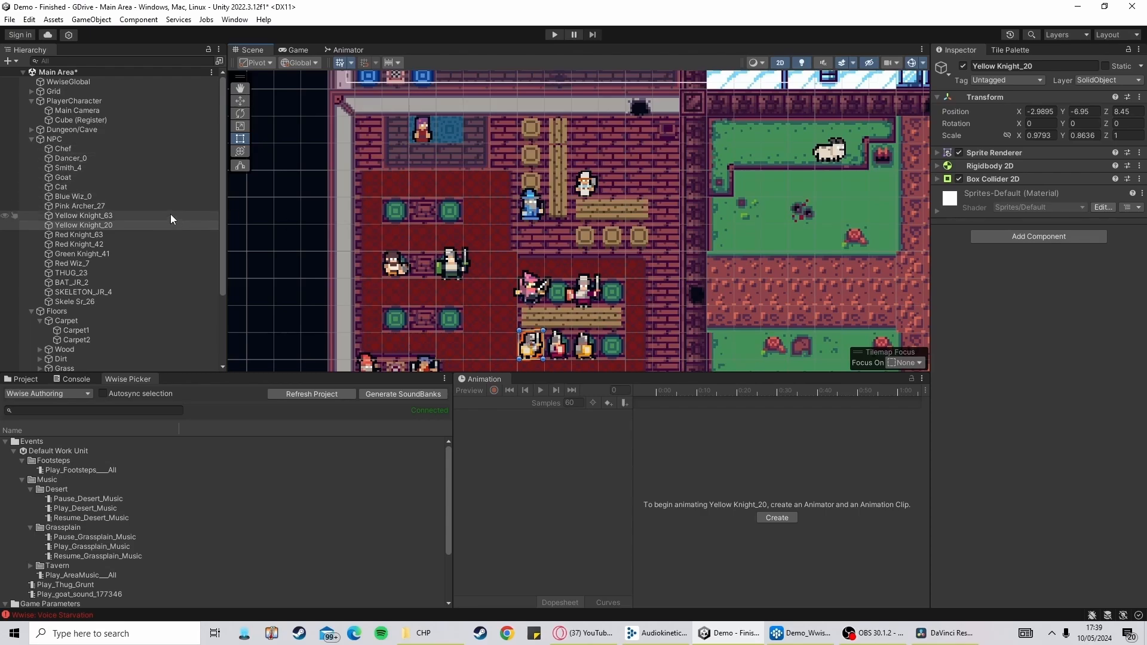
# Select PlayerCharacter, expand its Player Controller component and open the PlayerController script in the code editor
pyautogui.click(78, 100)
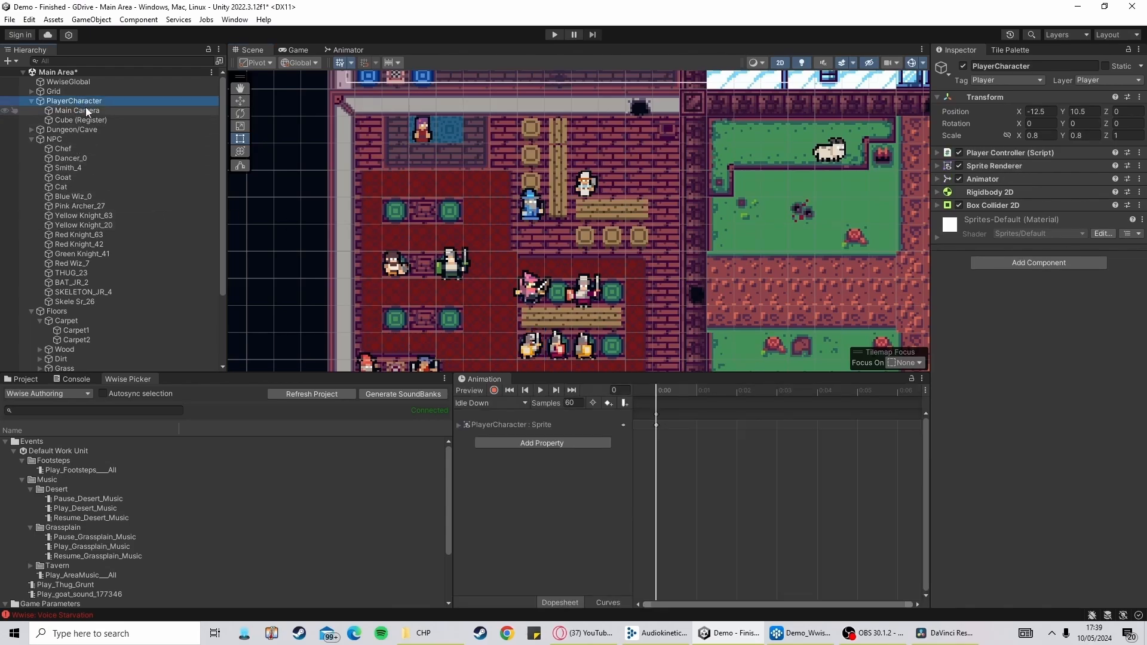
pyautogui.click(938, 152)
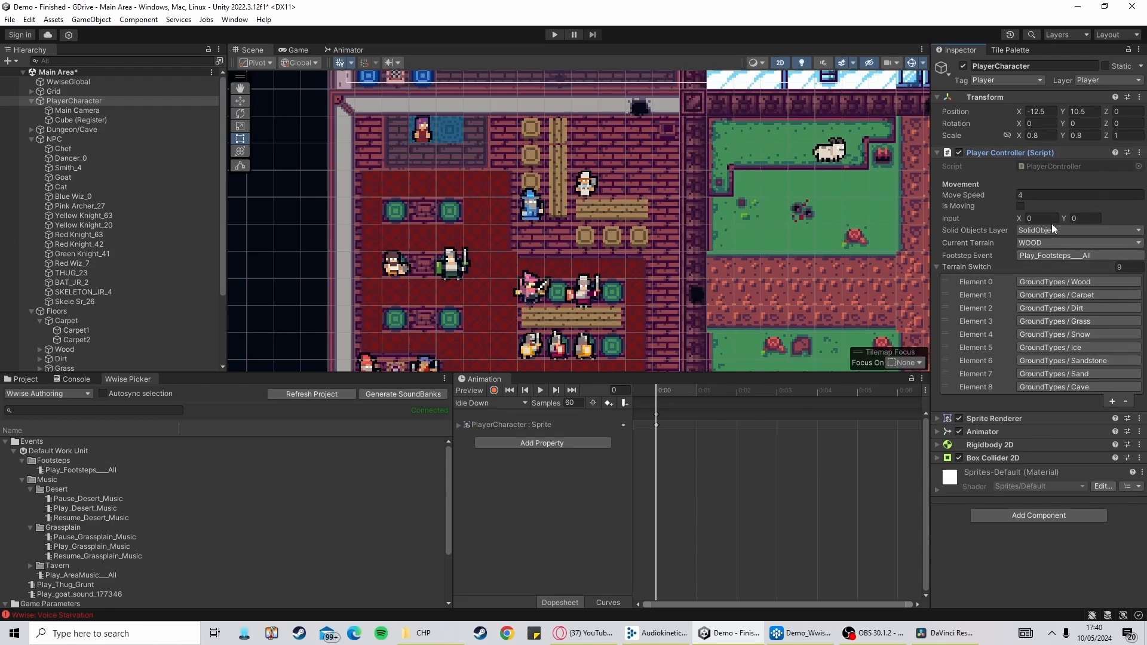
pyautogui.doubleClick(1078, 167)
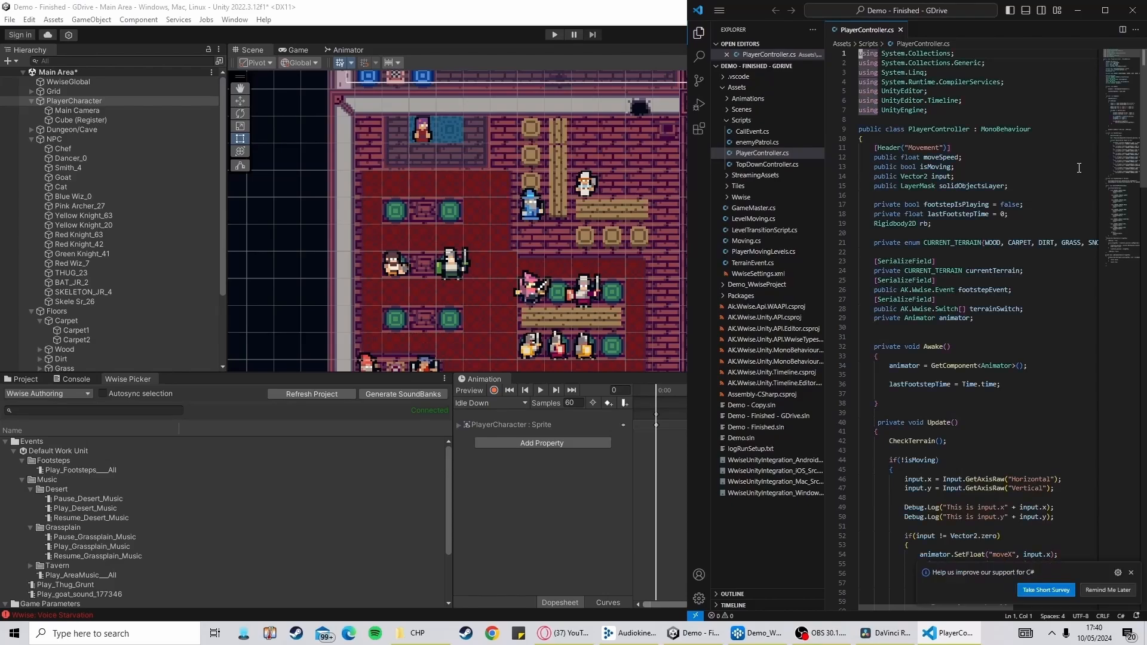
# Read through the PlayerController script's fields and its CheckTerrain method
pyautogui.click(917, 375)
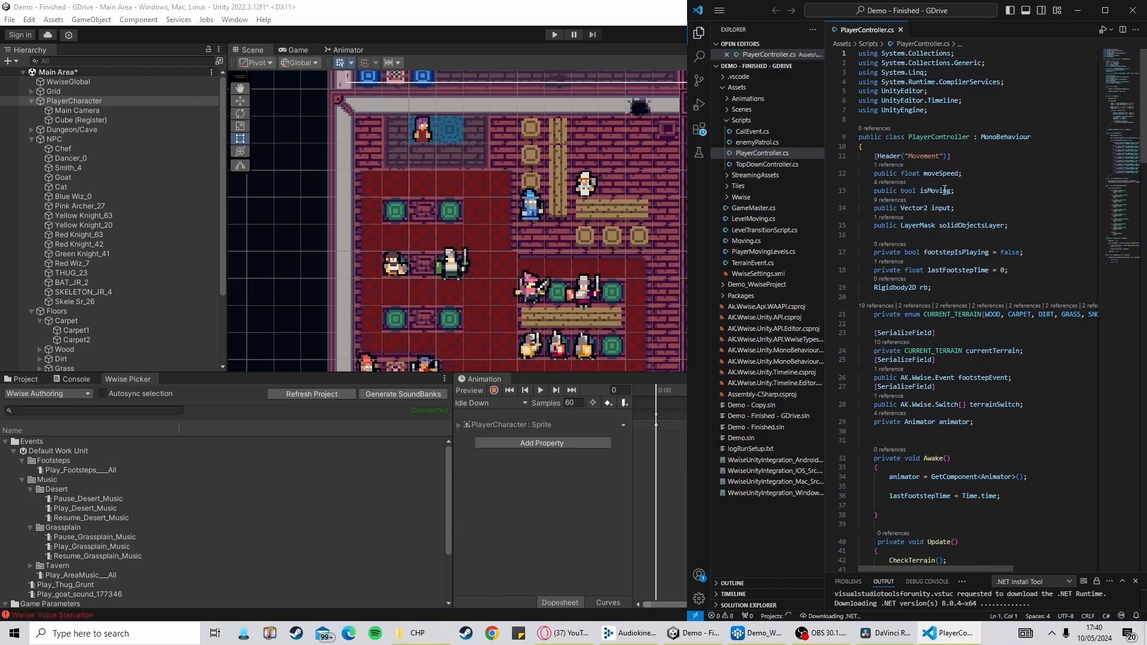
pyautogui.click(614, 470)
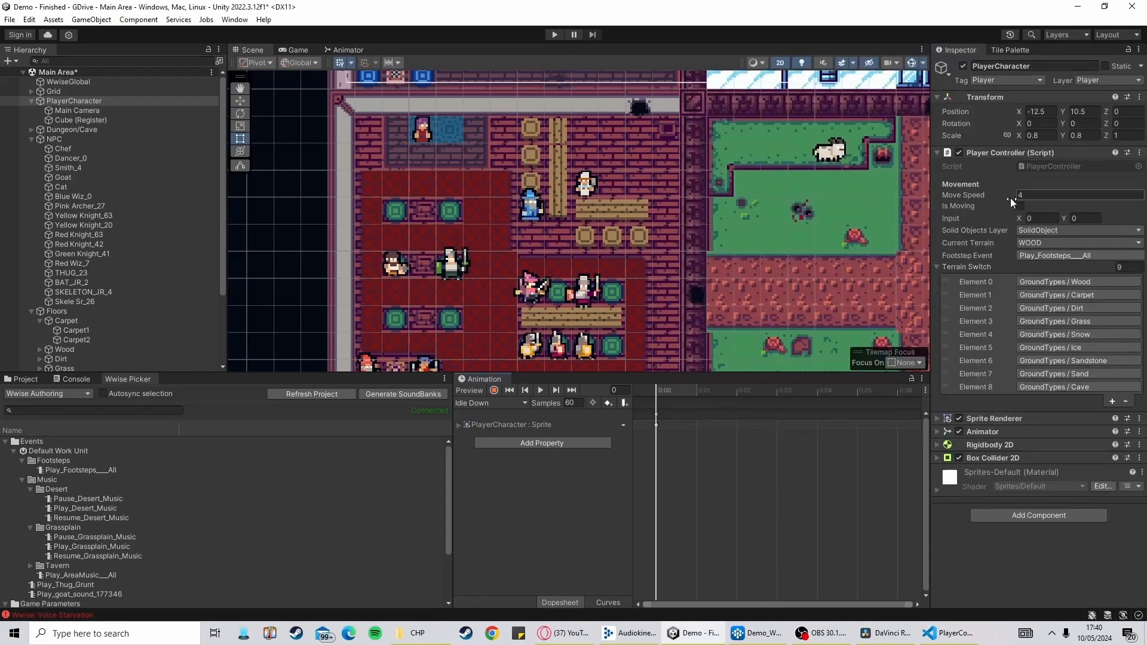
pyautogui.click(944, 633)
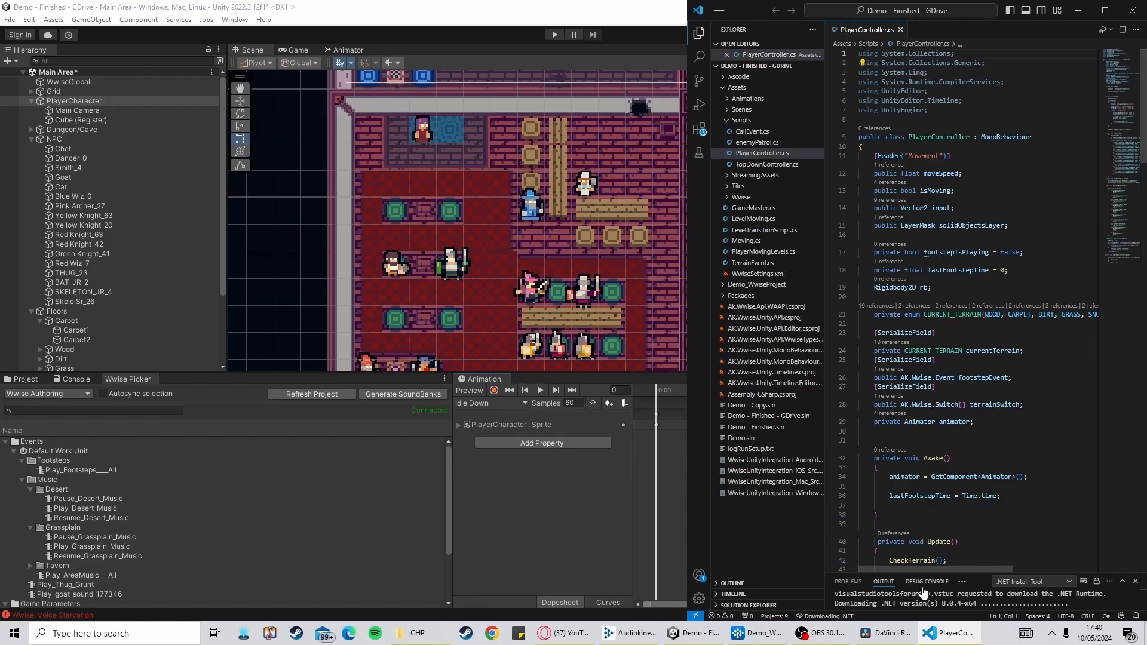
pyautogui.moveTo(935, 569); pyautogui.dragTo(1031, 562)
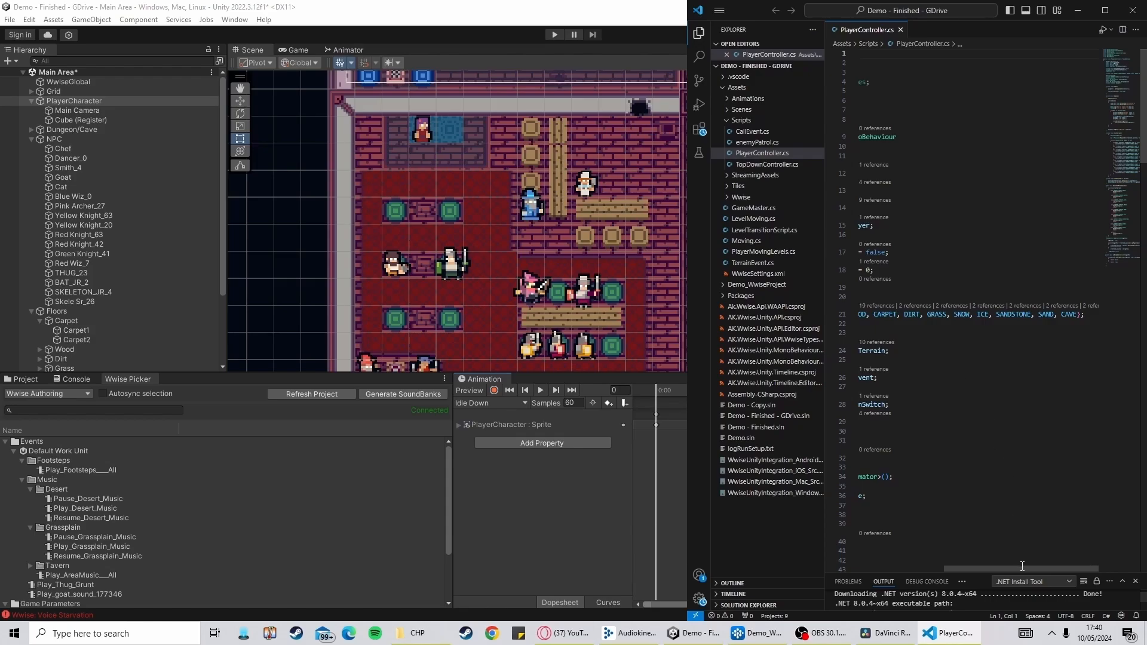
pyautogui.moveTo(1023, 569); pyautogui.dragTo(936, 561)
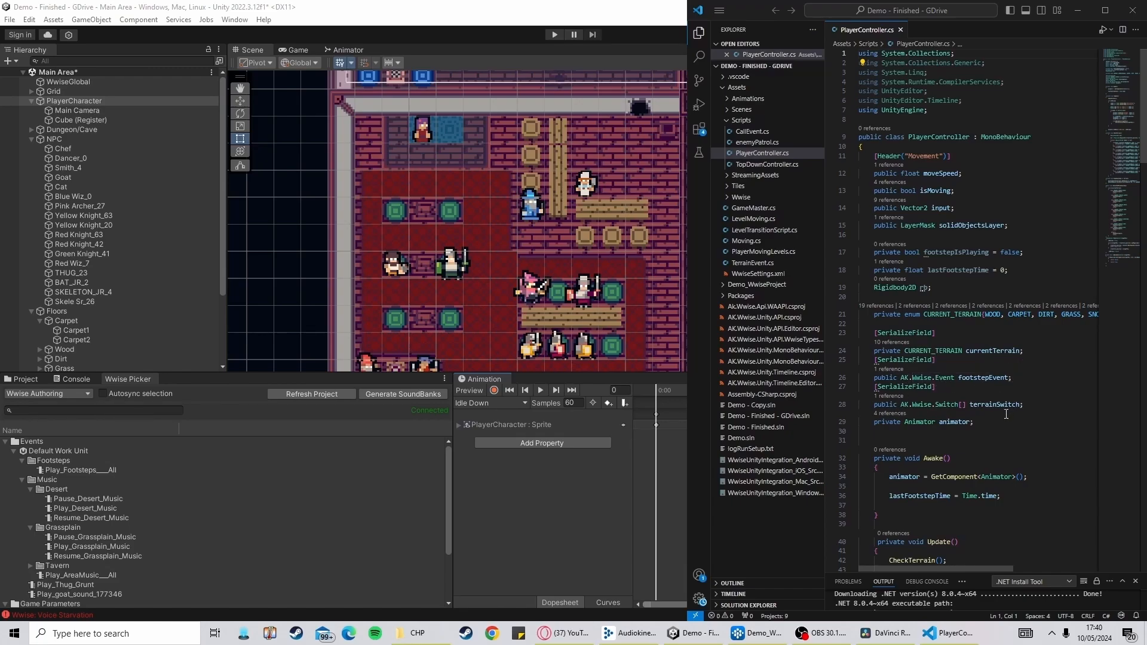
pyautogui.scroll(-18, 987, 402)
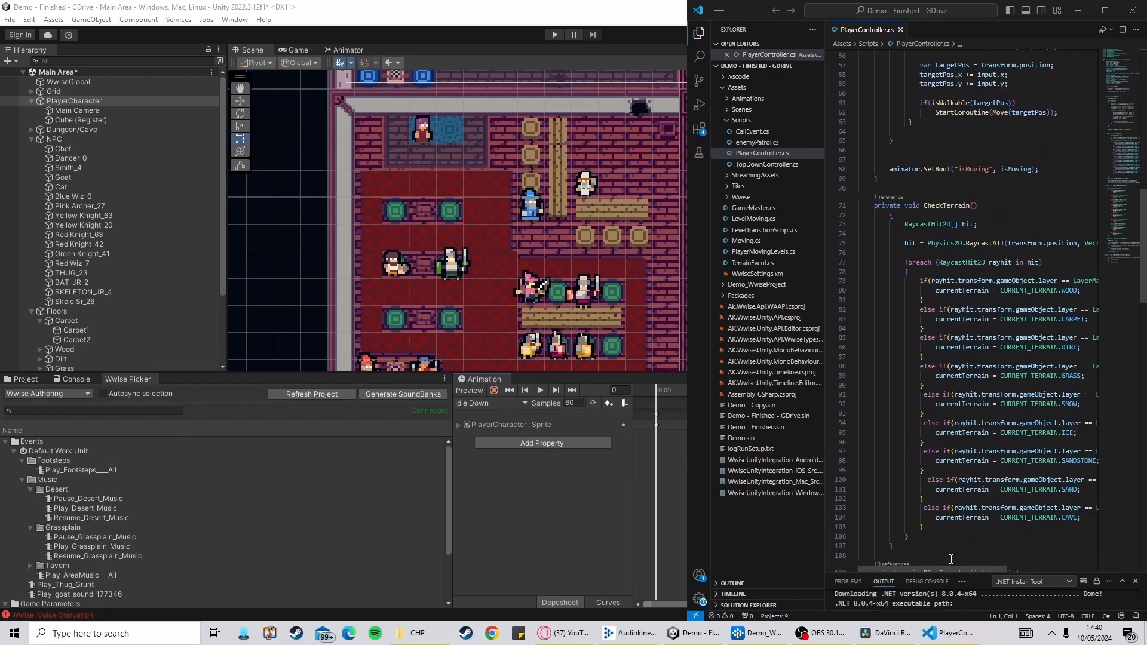
pyautogui.moveTo(952, 568)
pyautogui.mouseDown()
pyautogui.moveTo(977, 564)
pyautogui.moveTo(958, 565)
pyautogui.mouseUp()
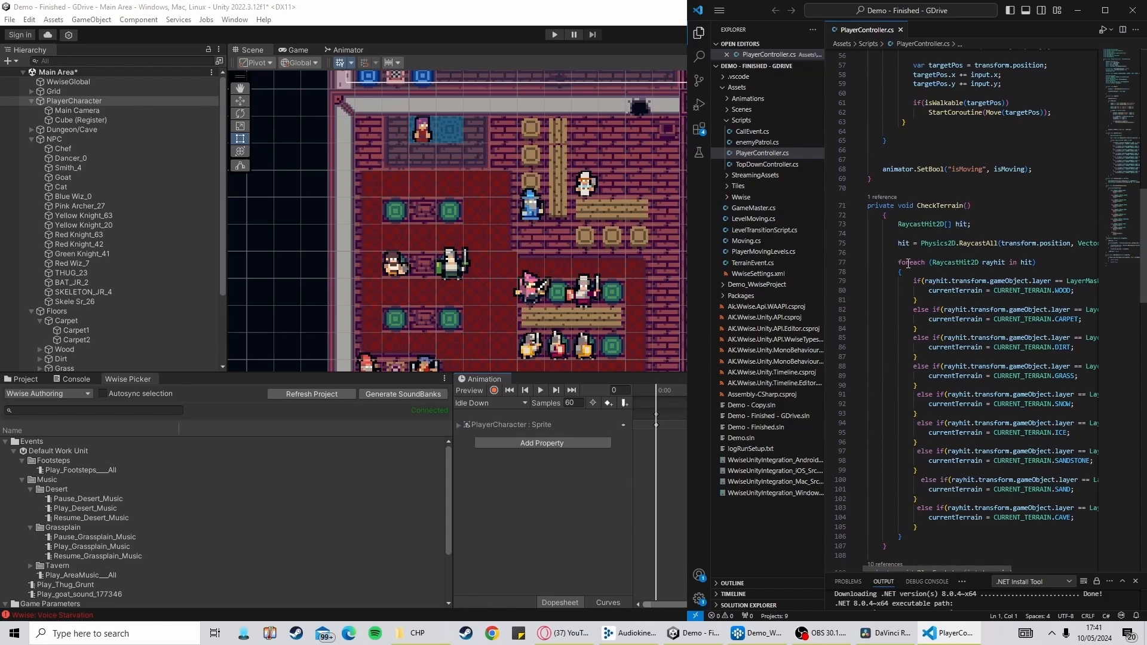
# Frame the player character in the Scene view
pyautogui.click(396, 417)
pyautogui.moveTo(616, 206); pyautogui.dragTo(630, 394)
pyautogui.press('f')
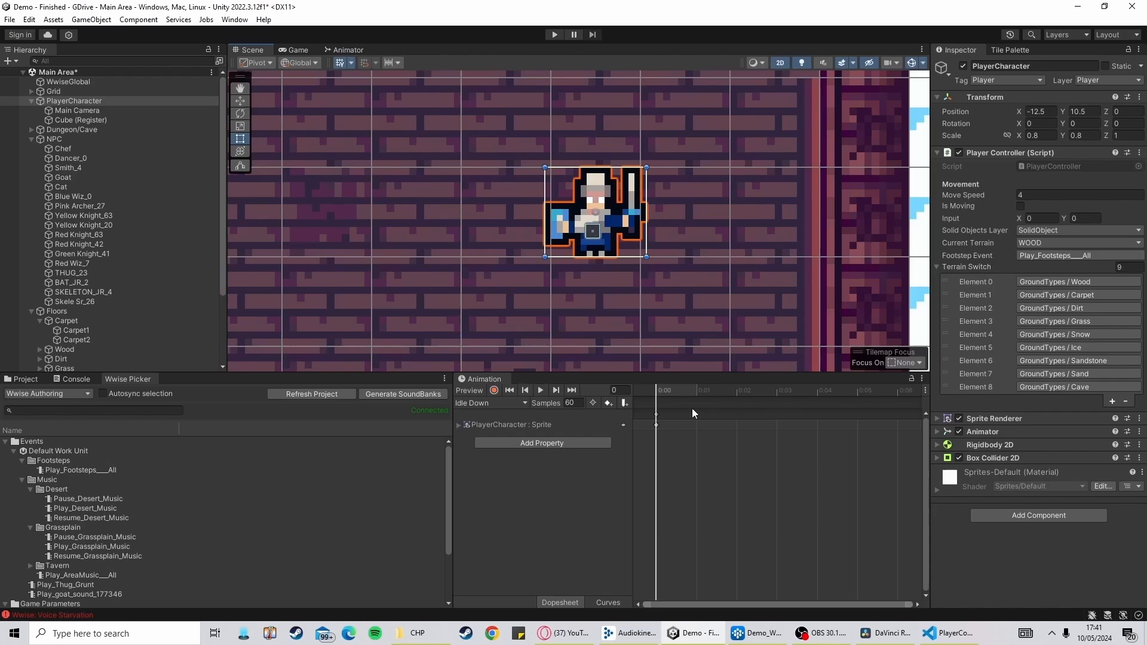
# Read the PlayFootstep and SelectAndPlayFootstep methods of the PlayerController script
pyautogui.click(950, 634)
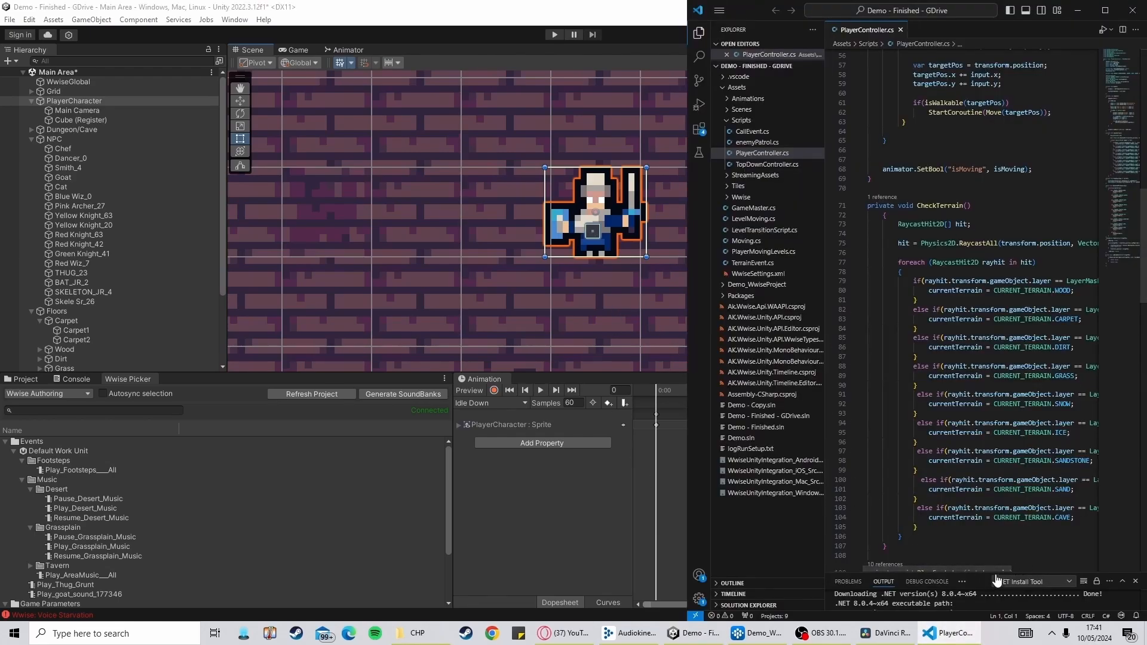
pyautogui.moveTo(989, 569); pyautogui.dragTo(1041, 564)
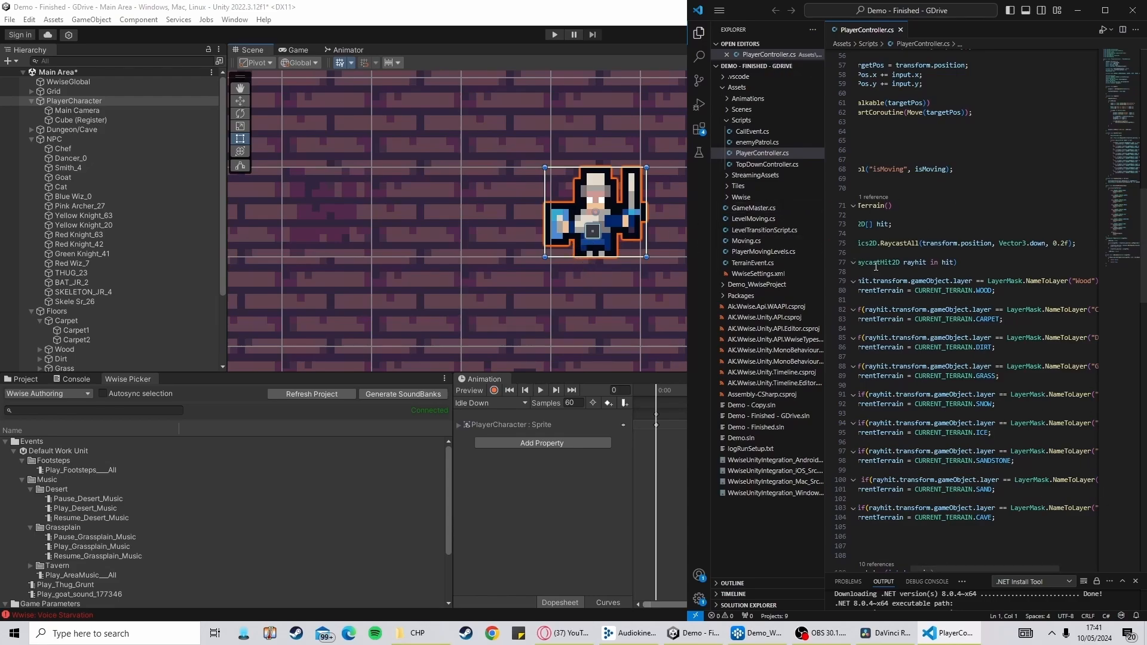
pyautogui.moveTo(992, 569); pyautogui.dragTo(948, 571)
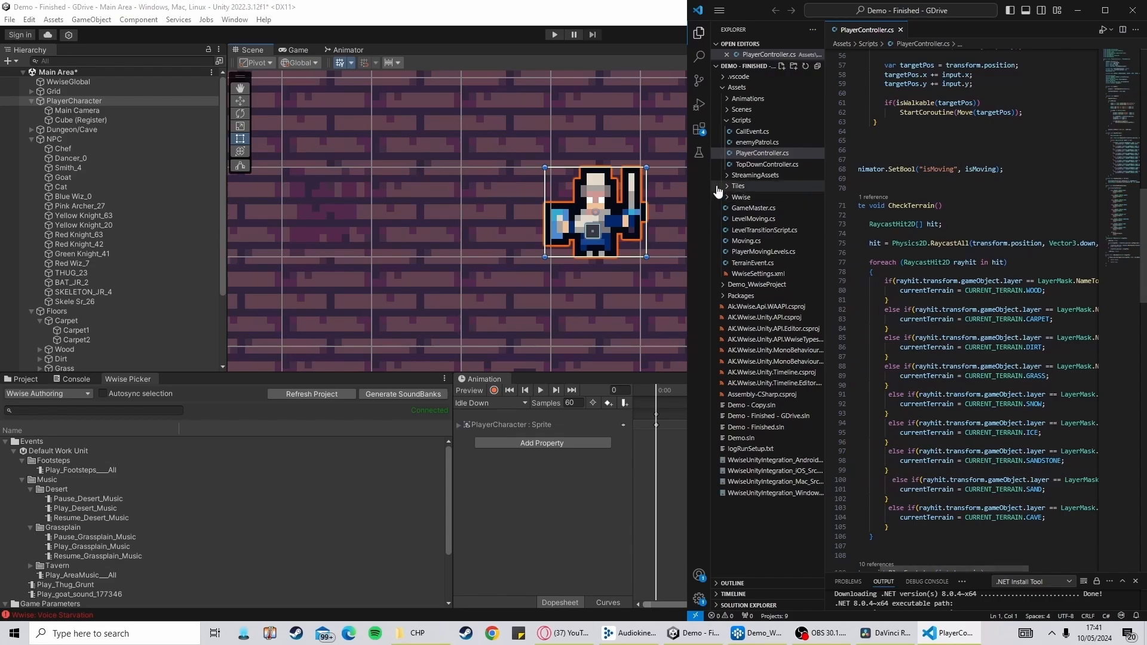
pyautogui.scroll(-4, 973, 346)
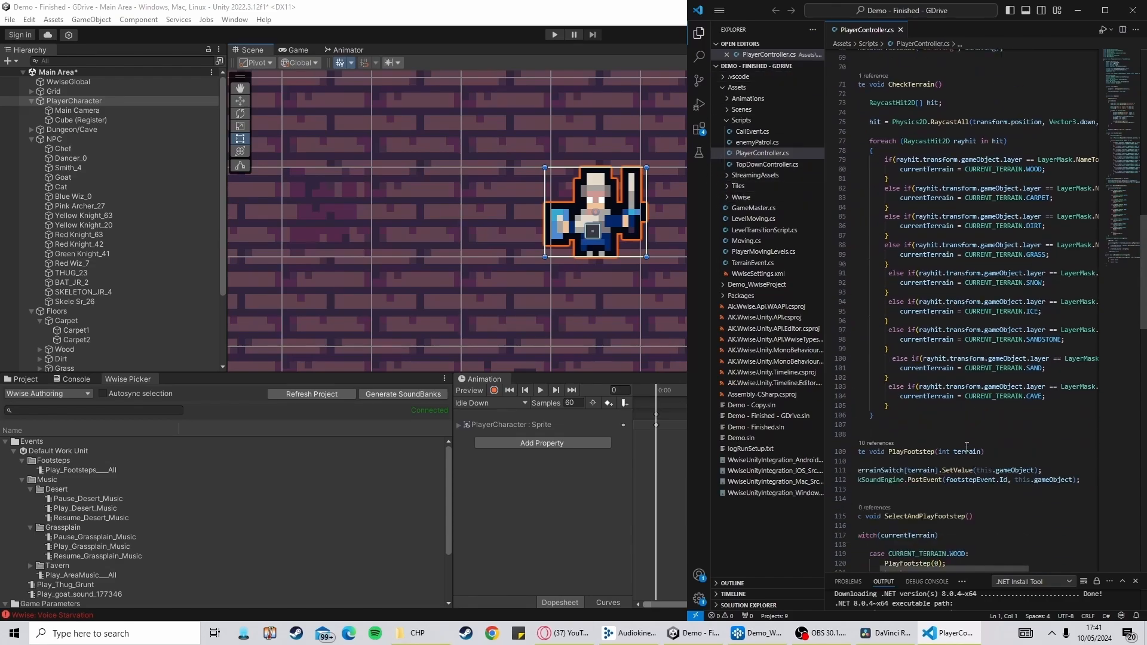
pyautogui.scroll(-6, 967, 447)
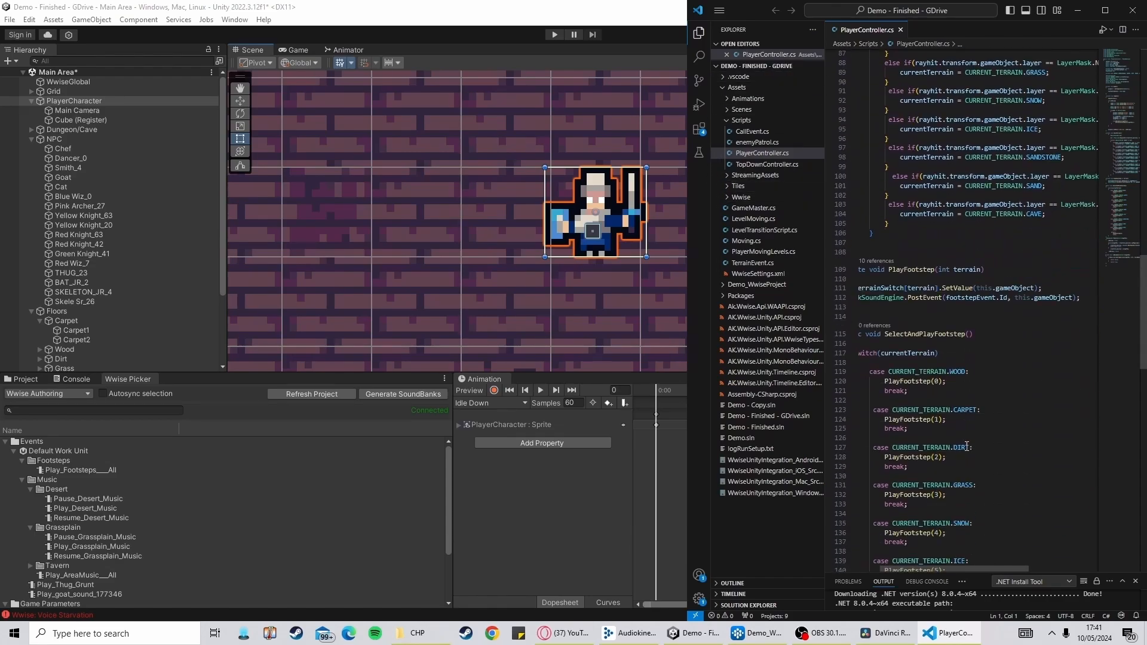
pyautogui.scroll(-3, 917, 328)
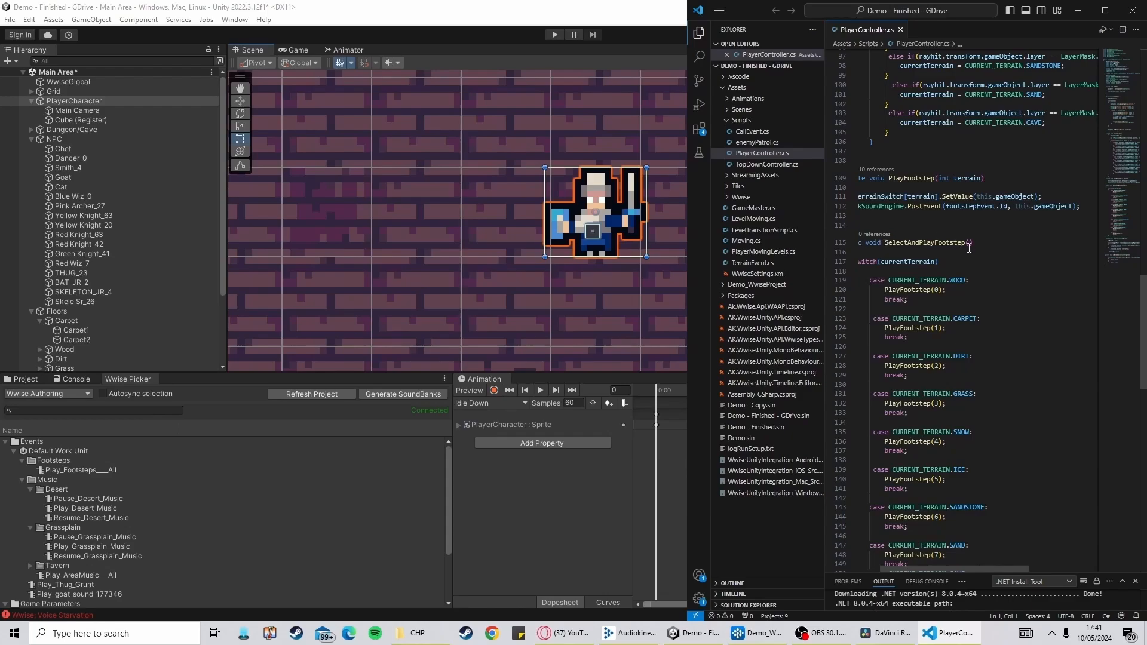
pyautogui.scroll(-8, 957, 287)
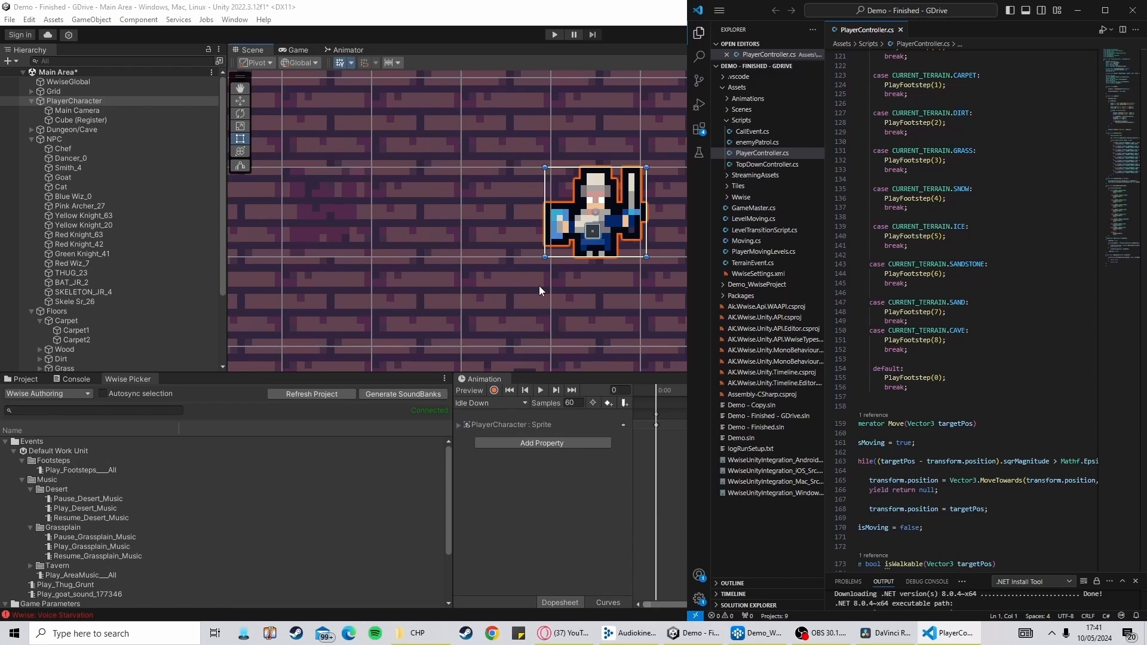
pyautogui.scroll(20, 998, 395)
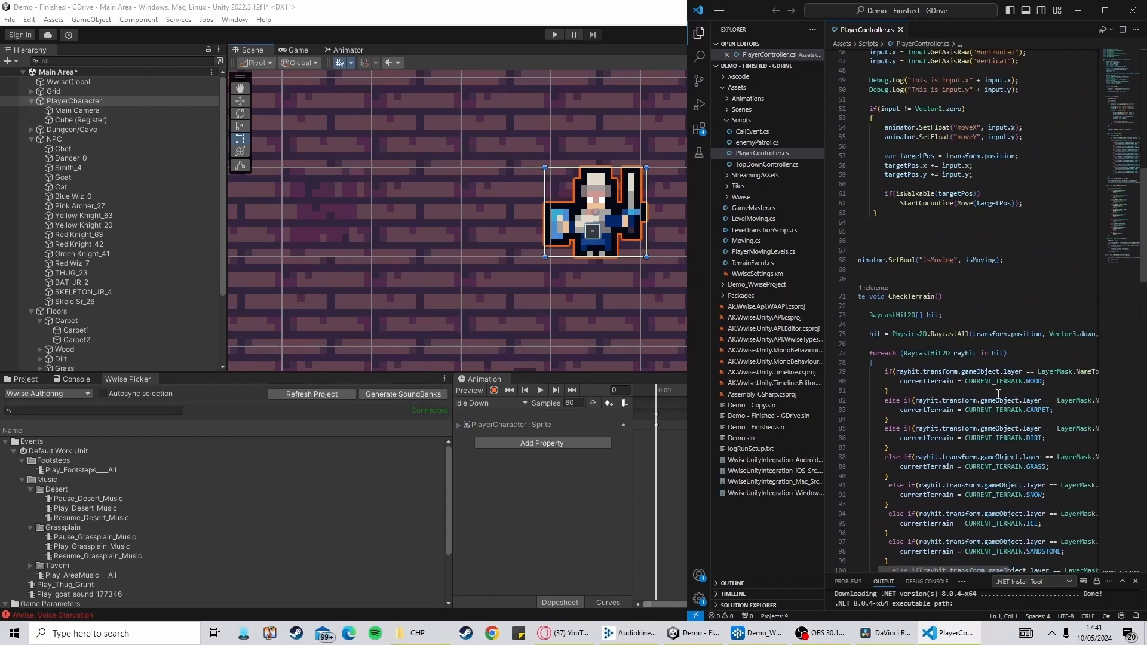
pyautogui.scroll(12, 998, 394)
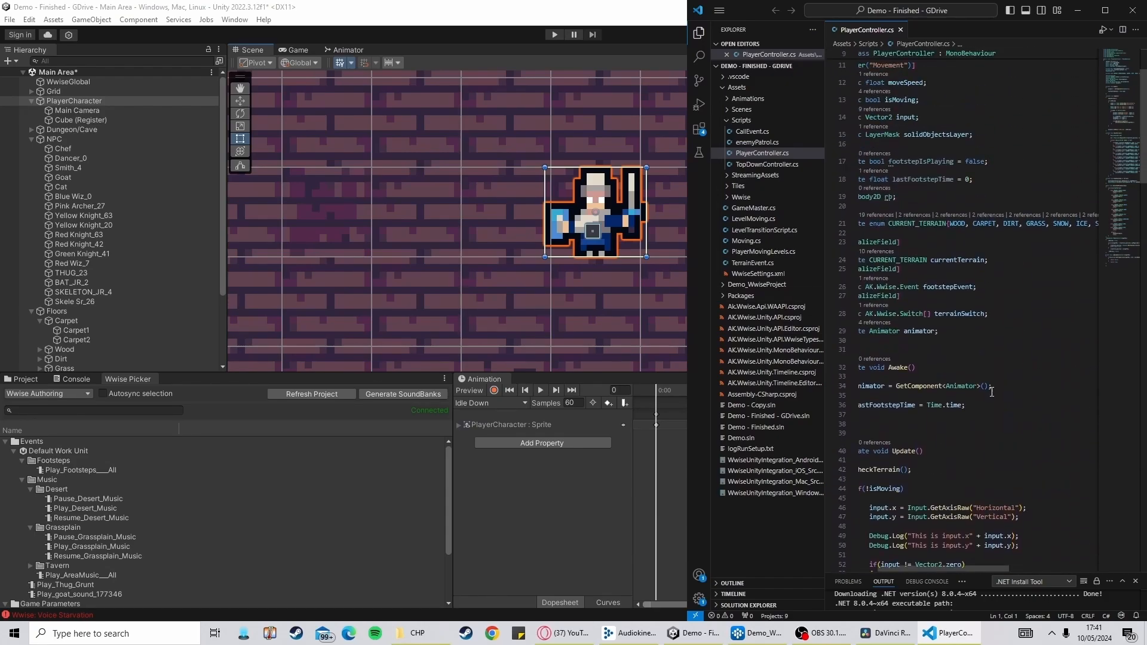
pyautogui.scroll(-8, 982, 394)
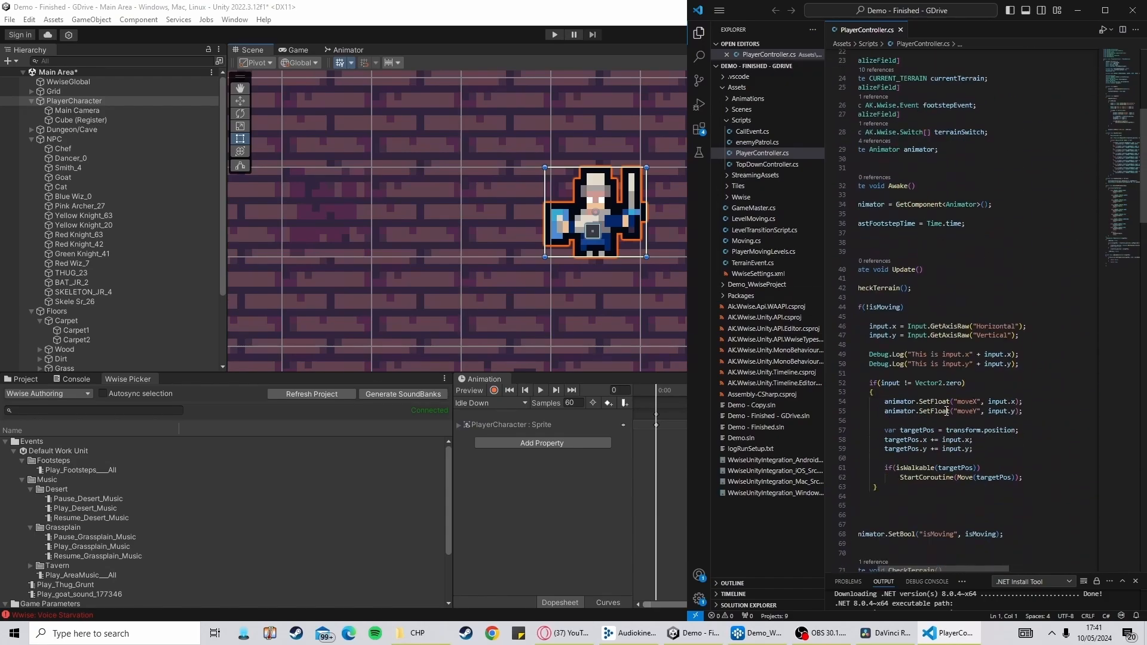
# Select the player character and open the switch picker for Element 1 of its Terrain Switch list
pyautogui.click(537, 281)
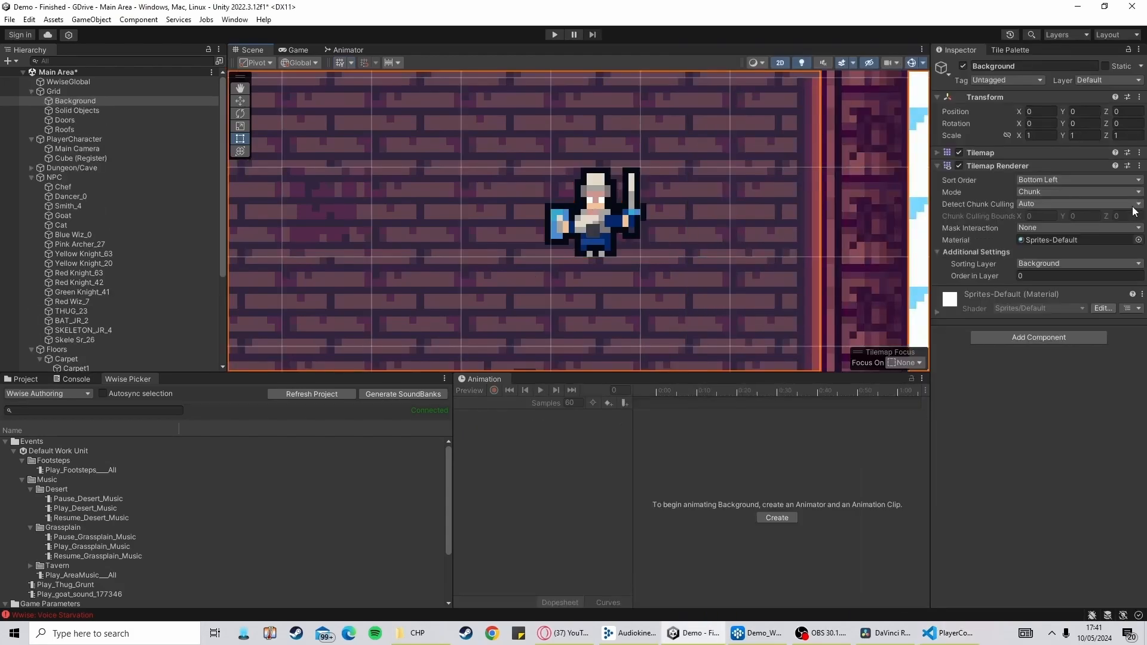
pyautogui.click(605, 207)
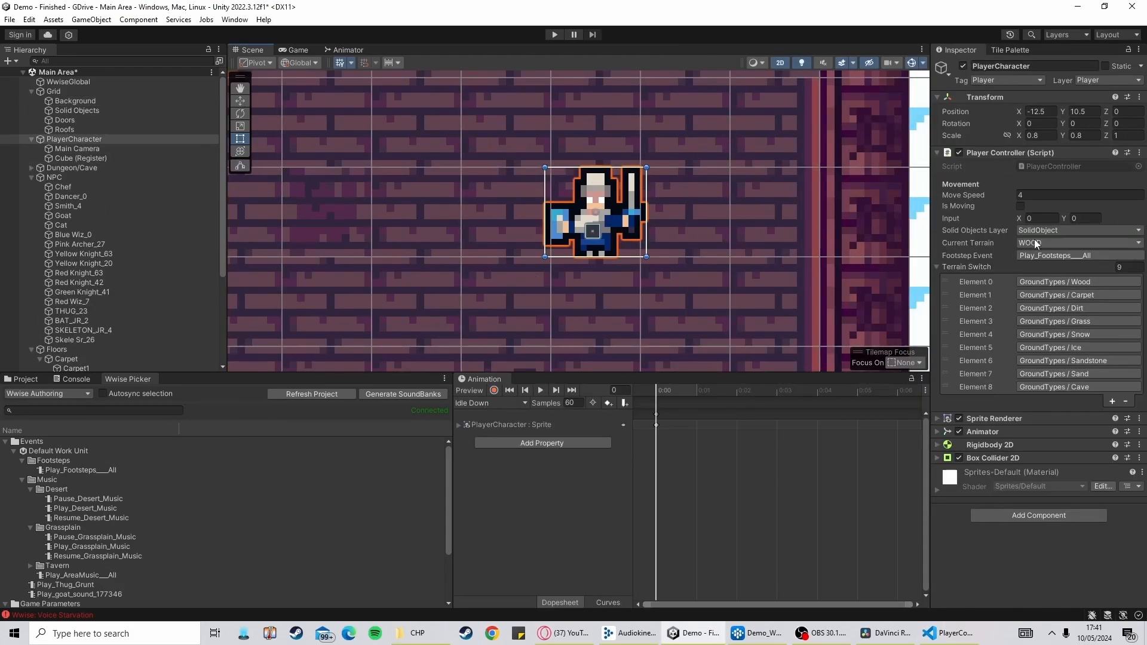
pyautogui.click(1110, 282)
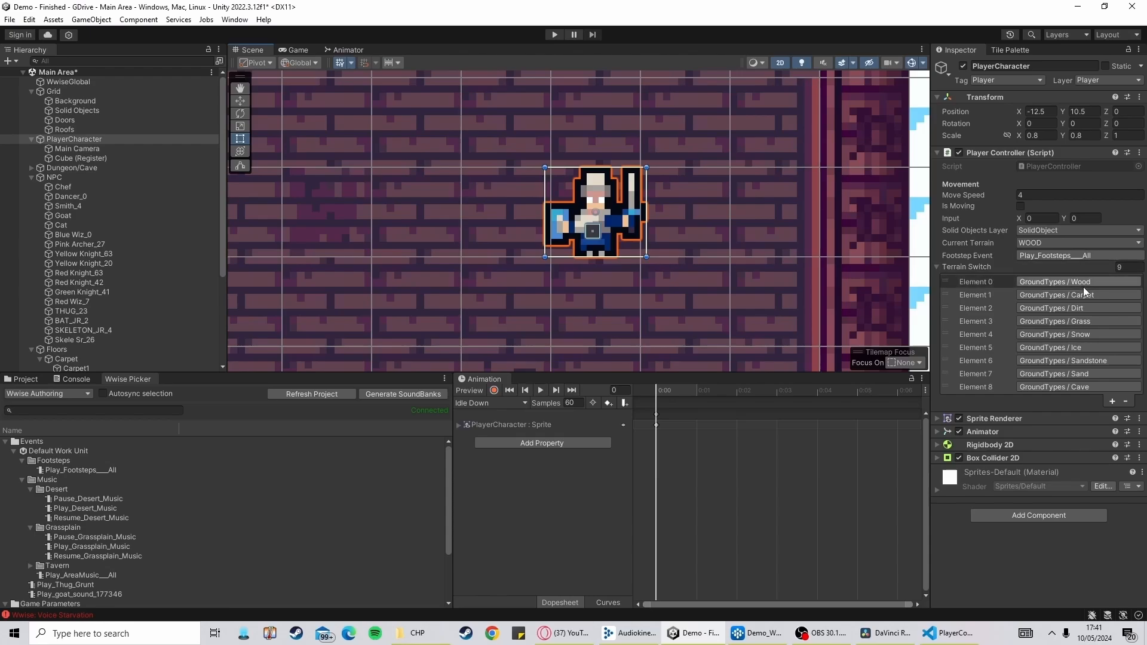
pyautogui.click(1085, 295)
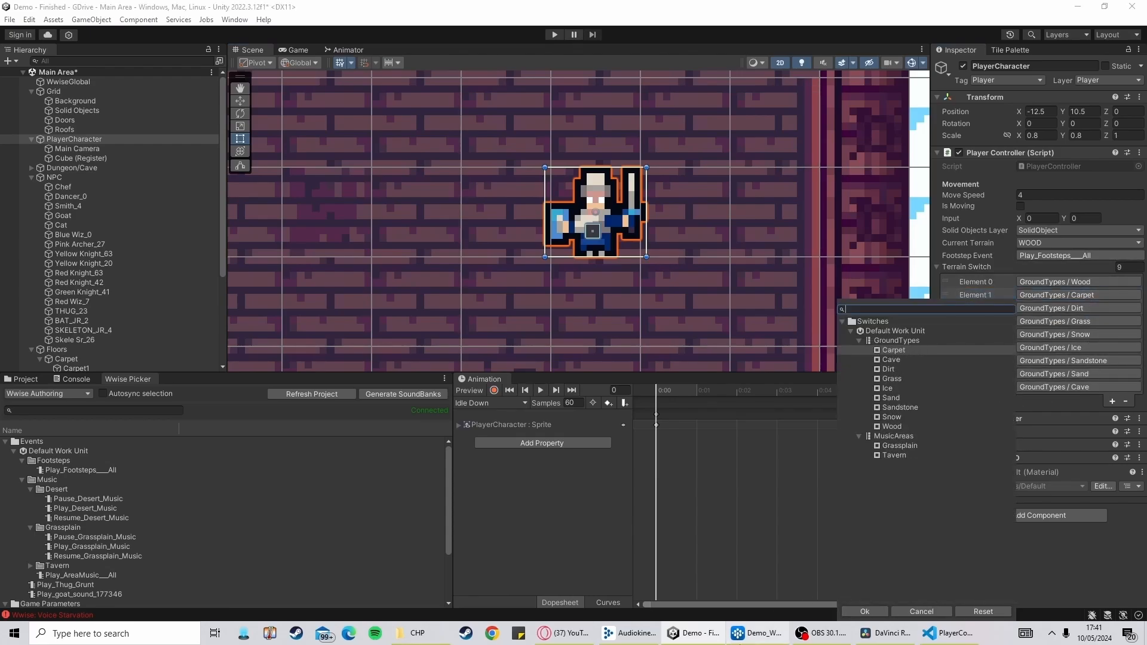
# Switch to the Wwise authoring tool
pyautogui.click(756, 633)
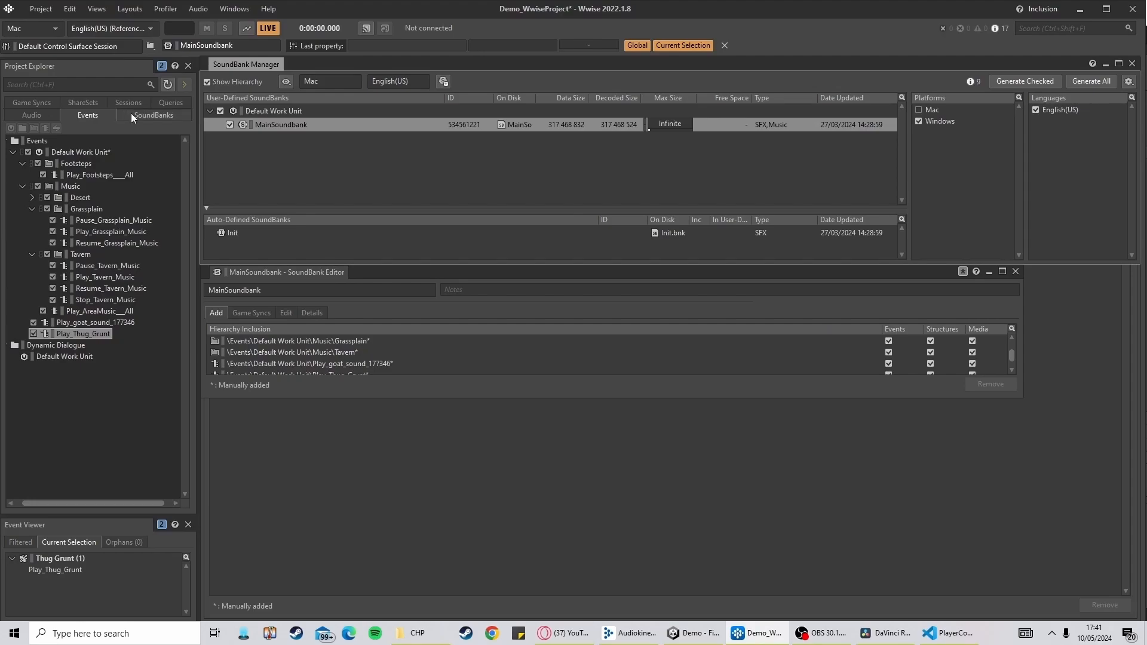
# Compare the GroundTypes switches in Wwise with the Terrain Switch list on the player character in Unity
pyautogui.click(44, 104)
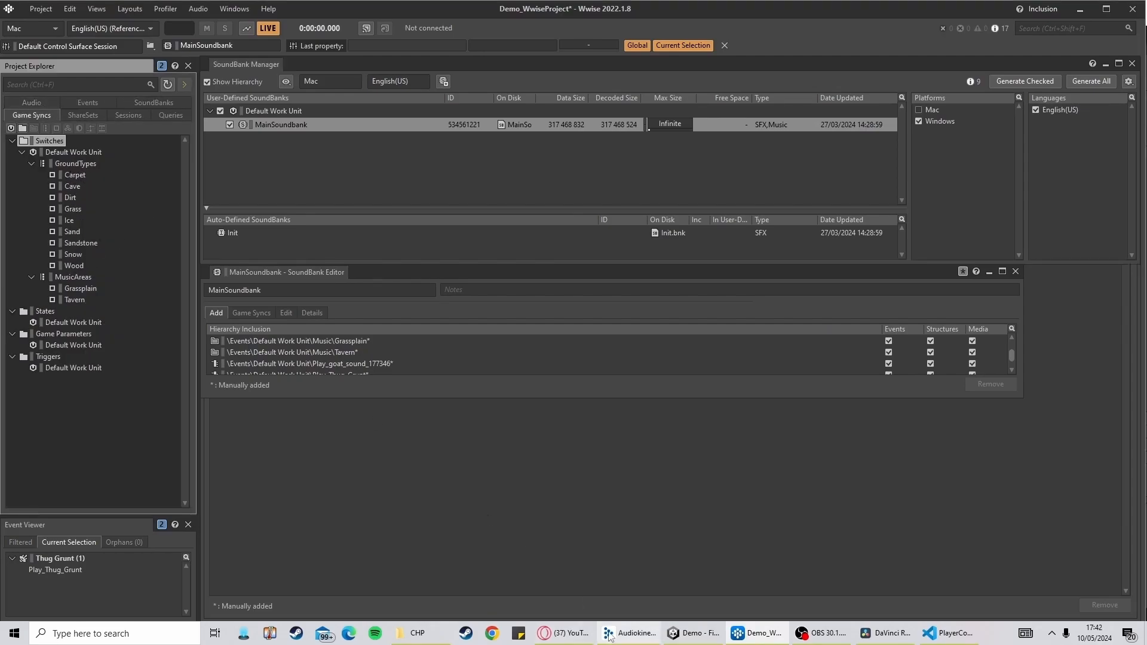
pyautogui.click(710, 637)
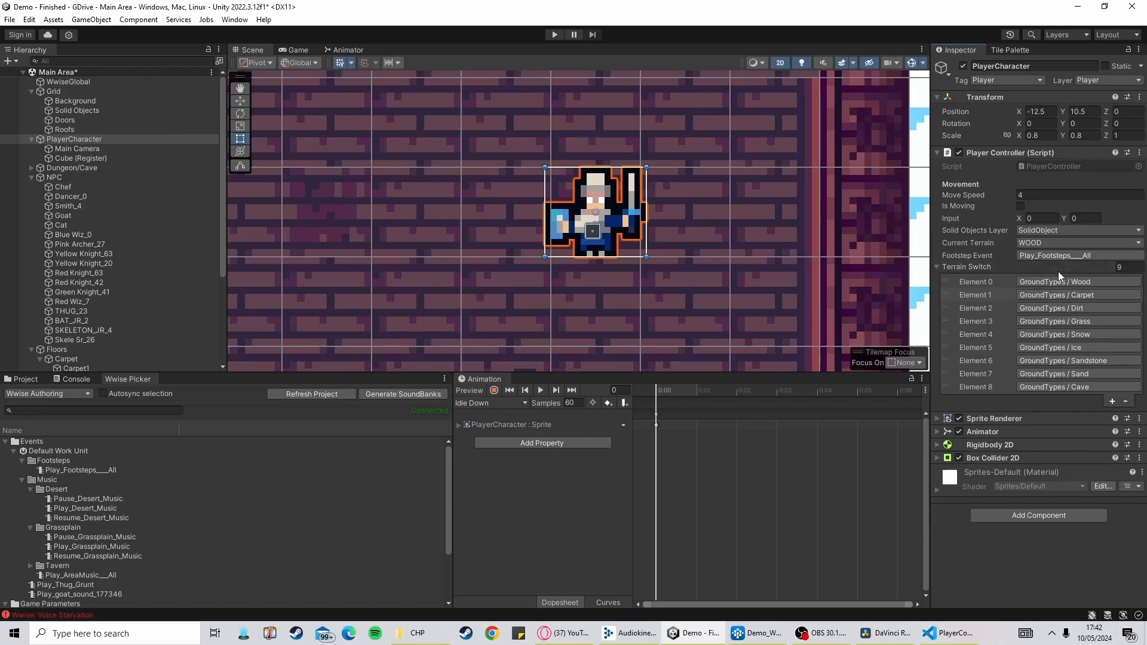
pyautogui.scroll(-2, 603, 295)
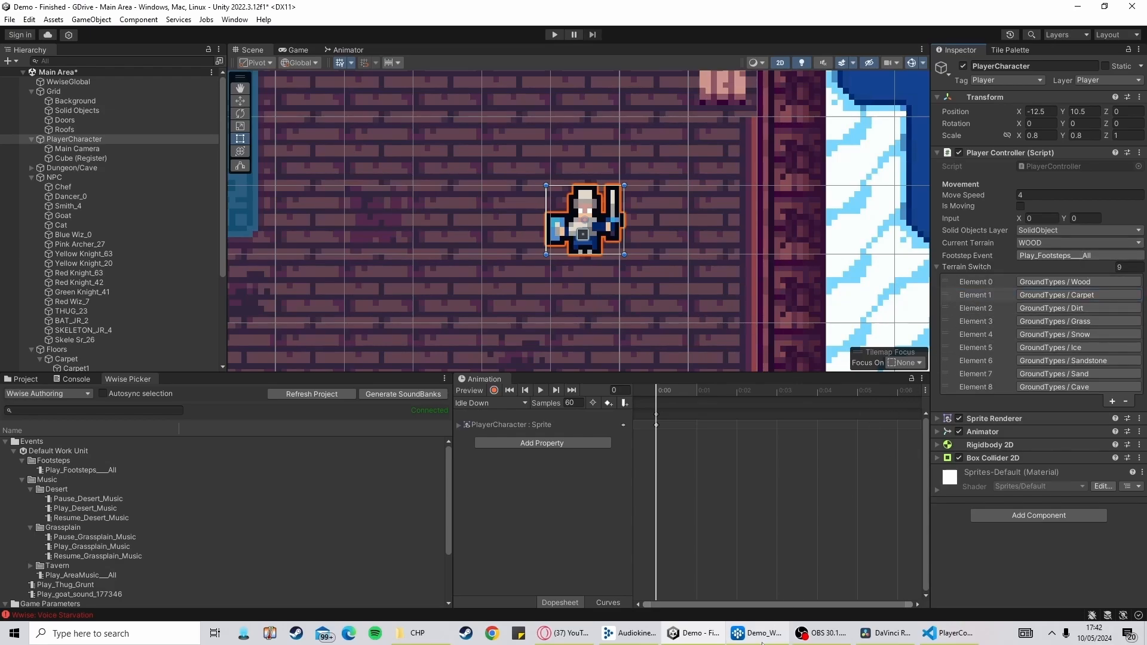
pyautogui.click(763, 639)
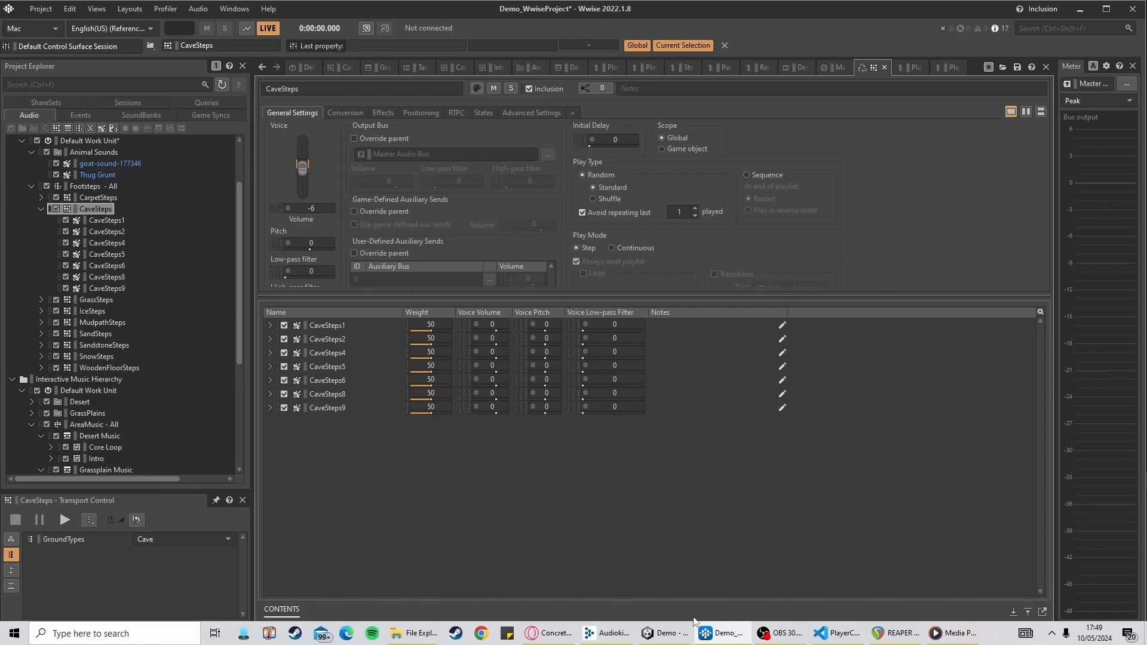
# Browse the website's Concrete footstep folder and its Edited With Metal subfolder of KnightStep files
pyautogui.click(548, 633)
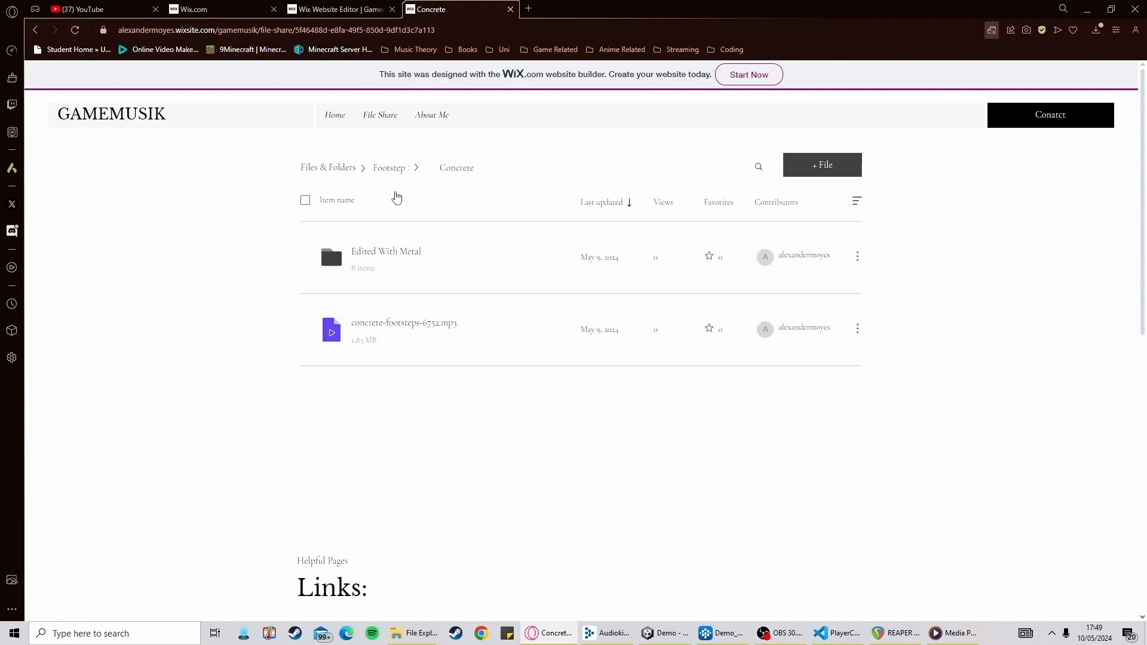
pyautogui.click(455, 269)
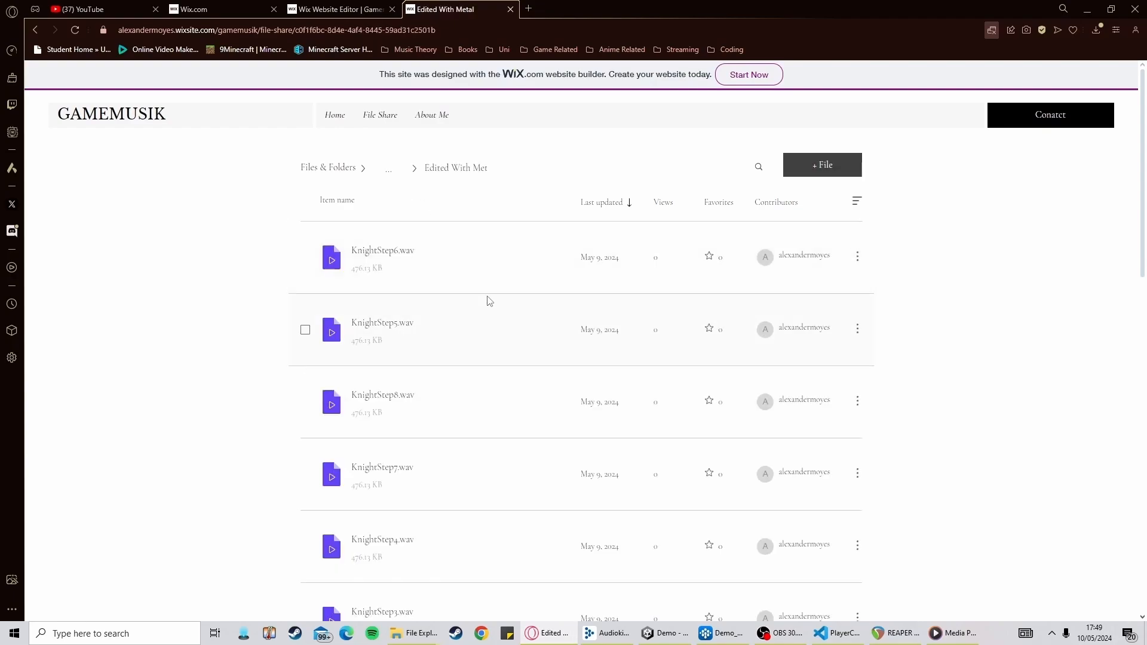
pyautogui.scroll(-3, 454, 418)
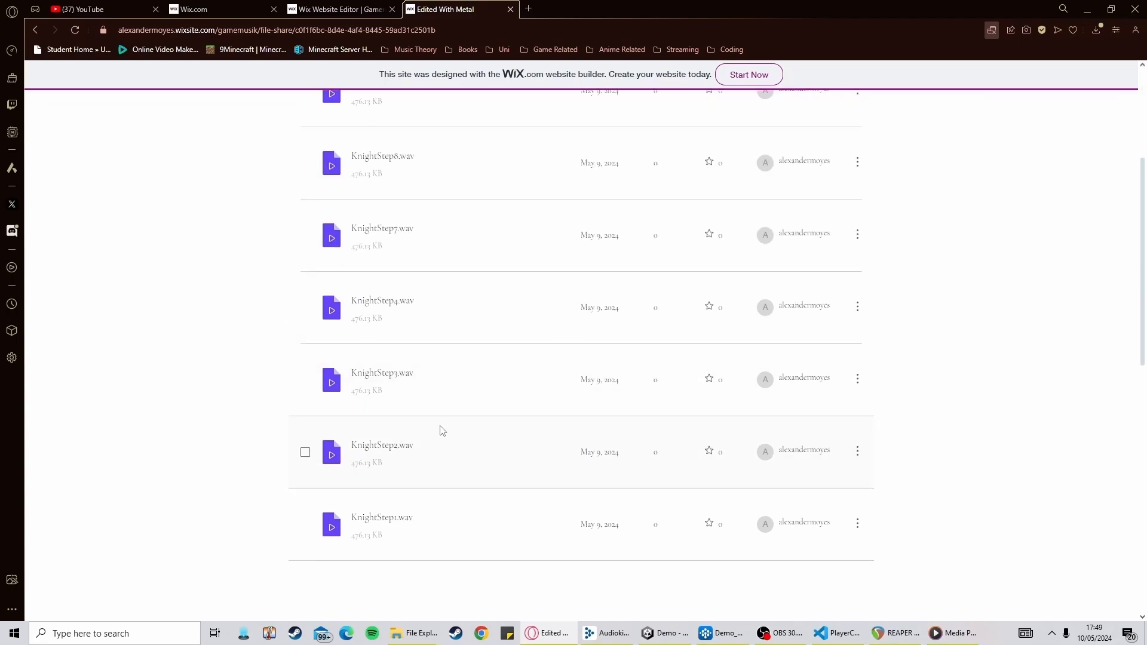
pyautogui.scroll(2, 407, 478)
pyautogui.scroll(1, 382, 500)
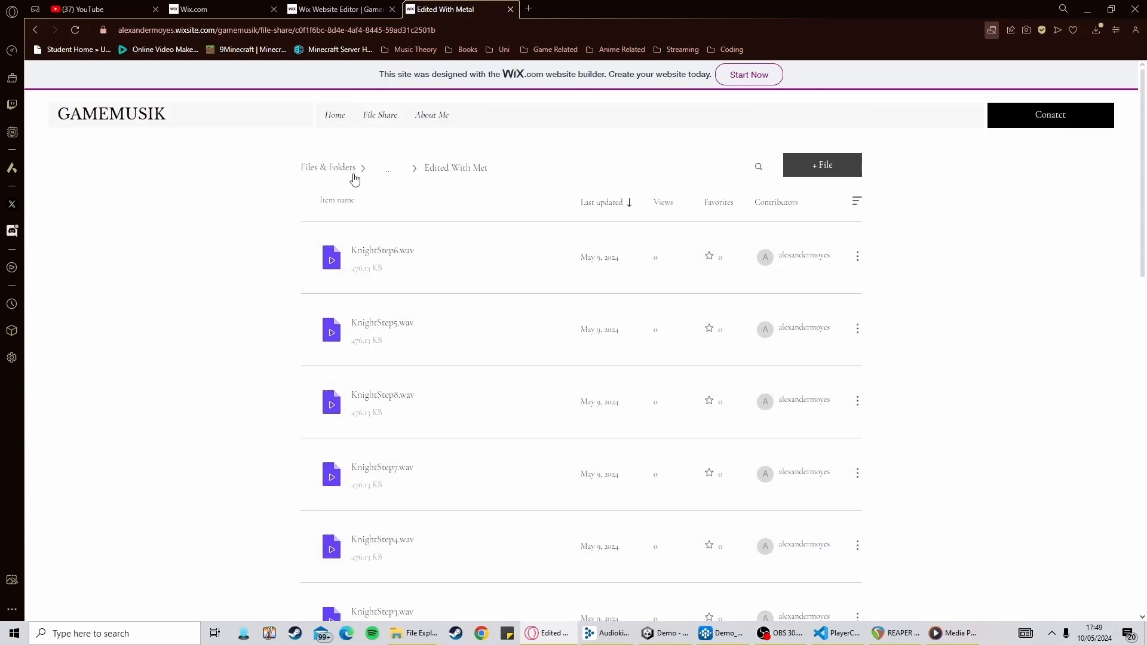
pyautogui.click(393, 174)
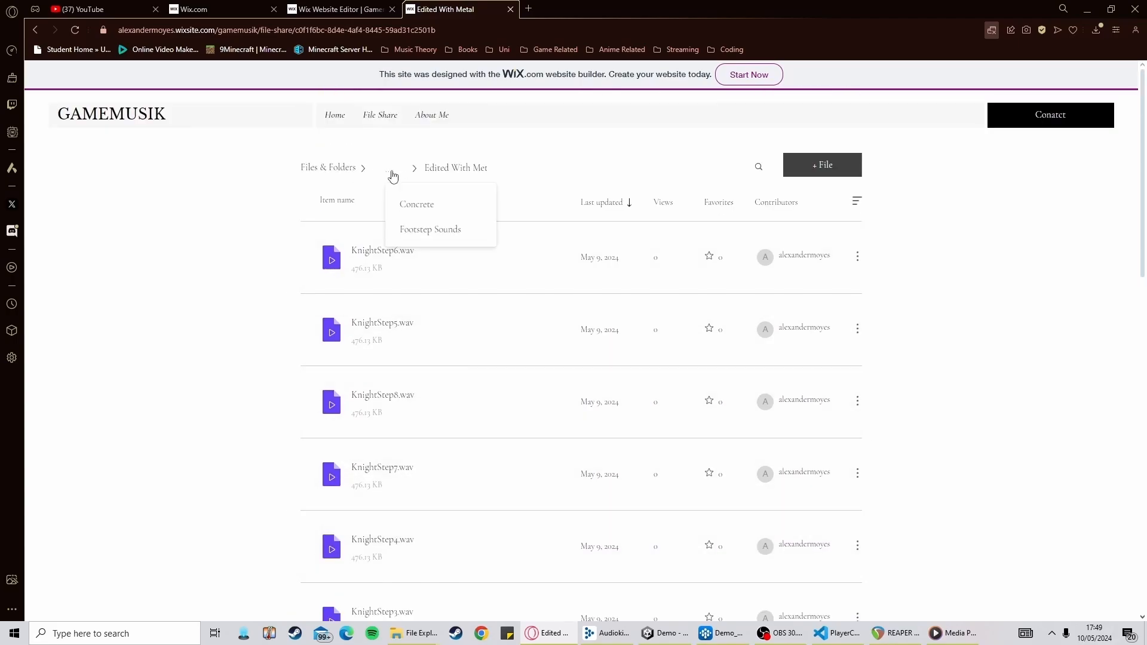
pyautogui.doubleClick(416, 204)
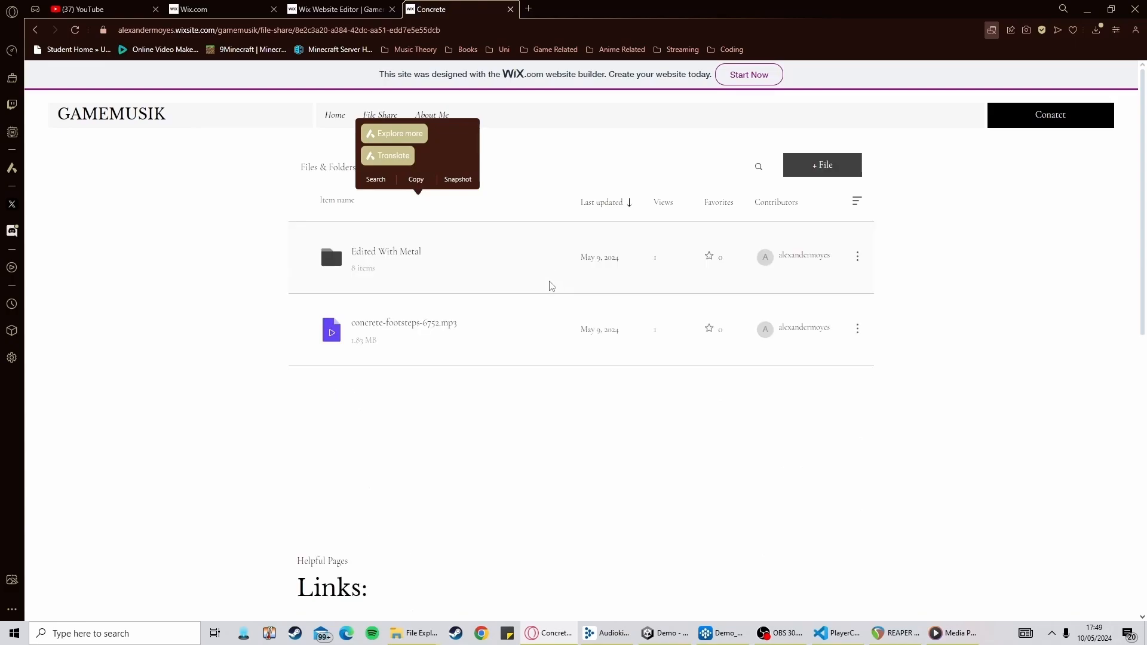
pyautogui.click(578, 164)
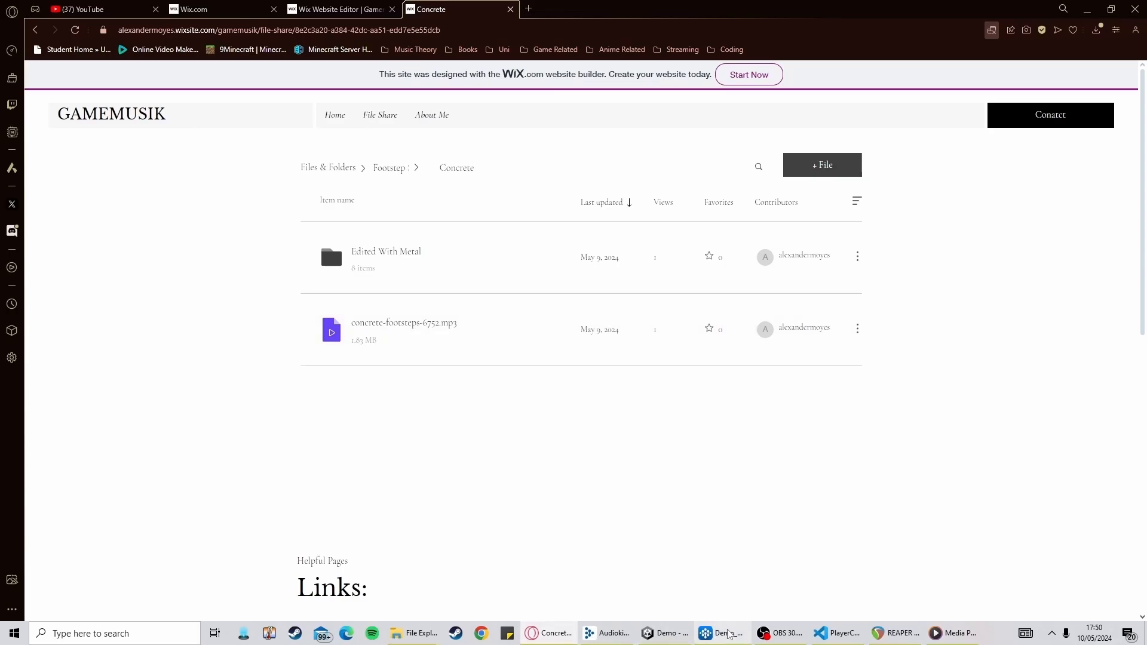
# Delete all nine CaveSteps sounds from the CaveSteps container in Wwise
pyautogui.click(726, 634)
pyautogui.click(108, 220)
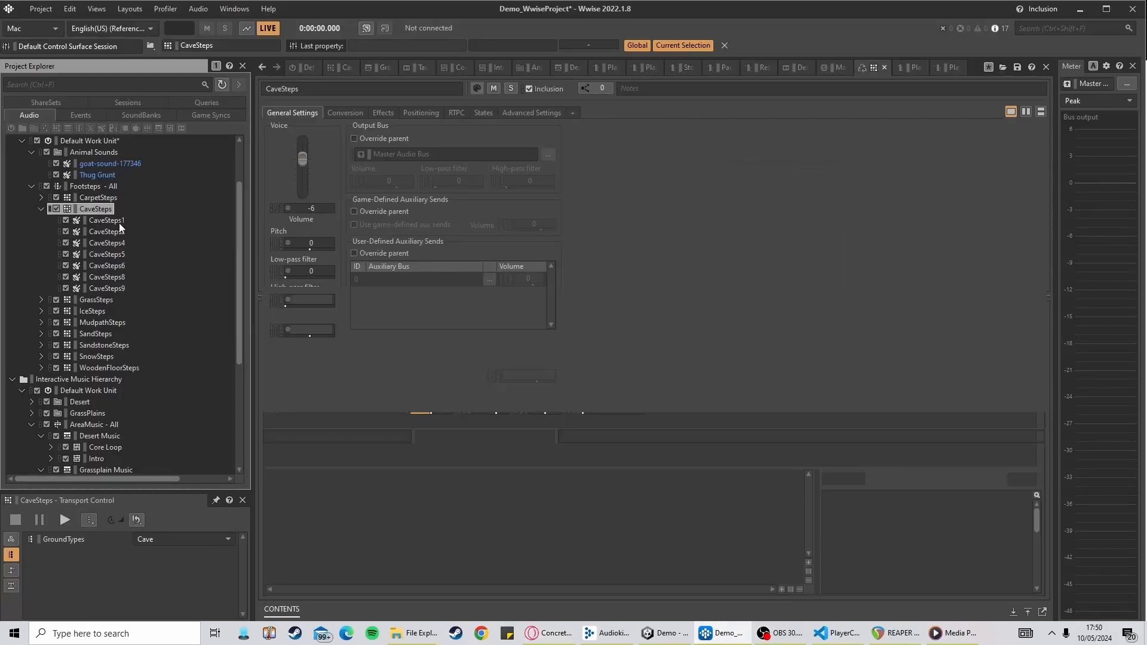
pyautogui.keyDown('shift'); pyautogui.click(122, 288); pyautogui.keyUp('shift')
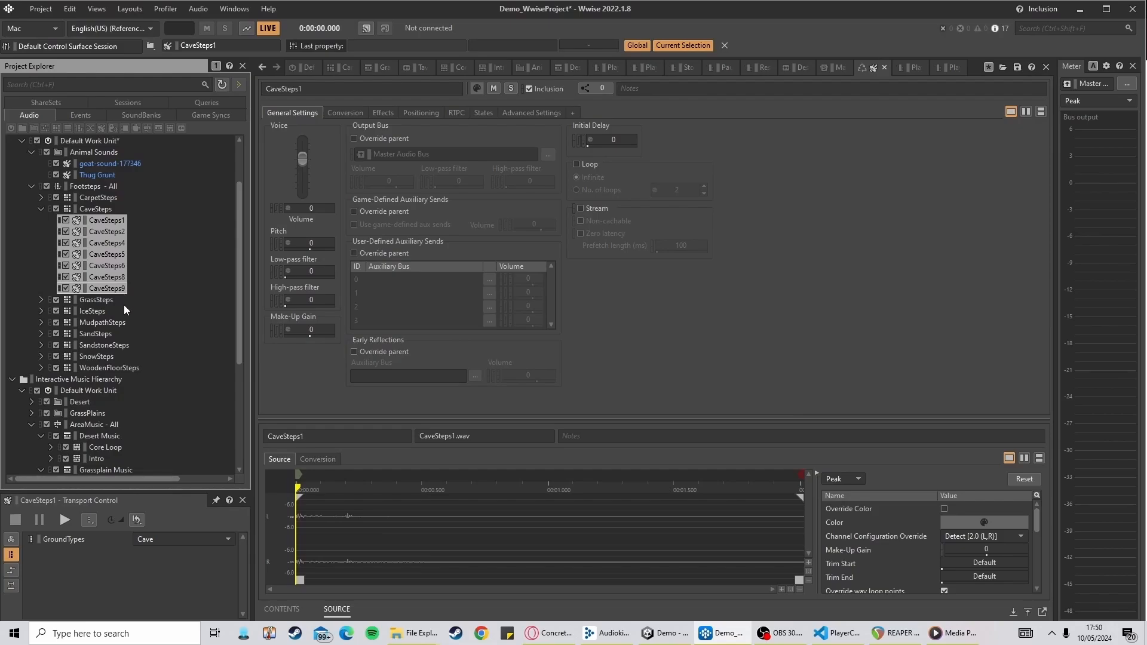
pyautogui.press('Delete')
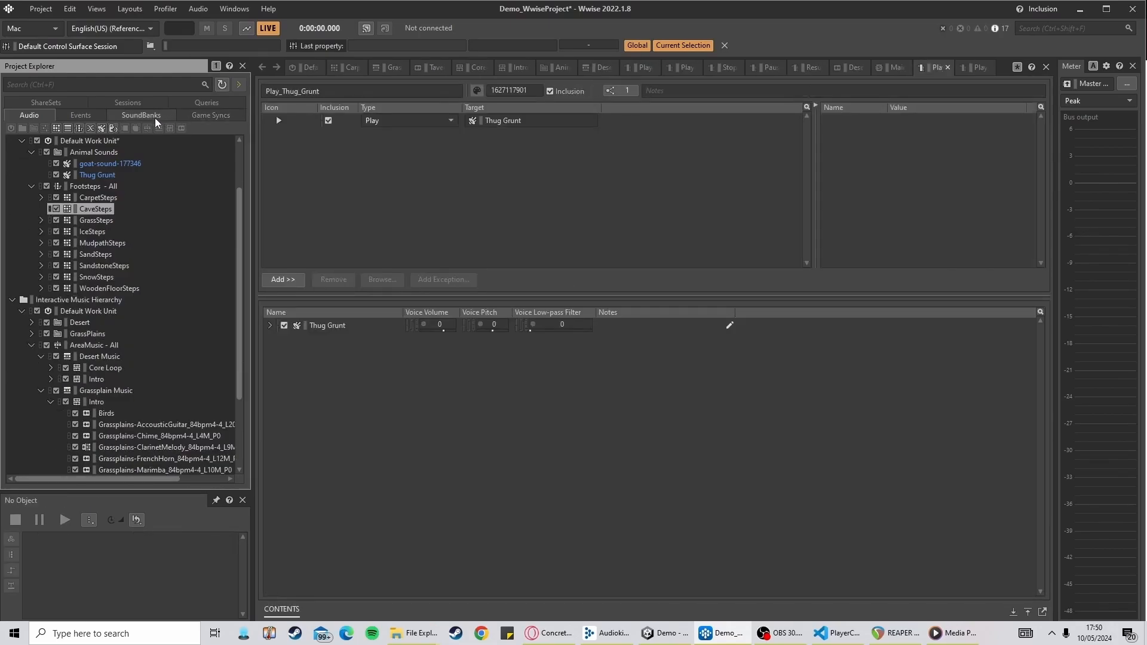
# Import concrete-footsteps-6752 from the Music (F:) drive into a new REAPER track
pyautogui.click(91, 118)
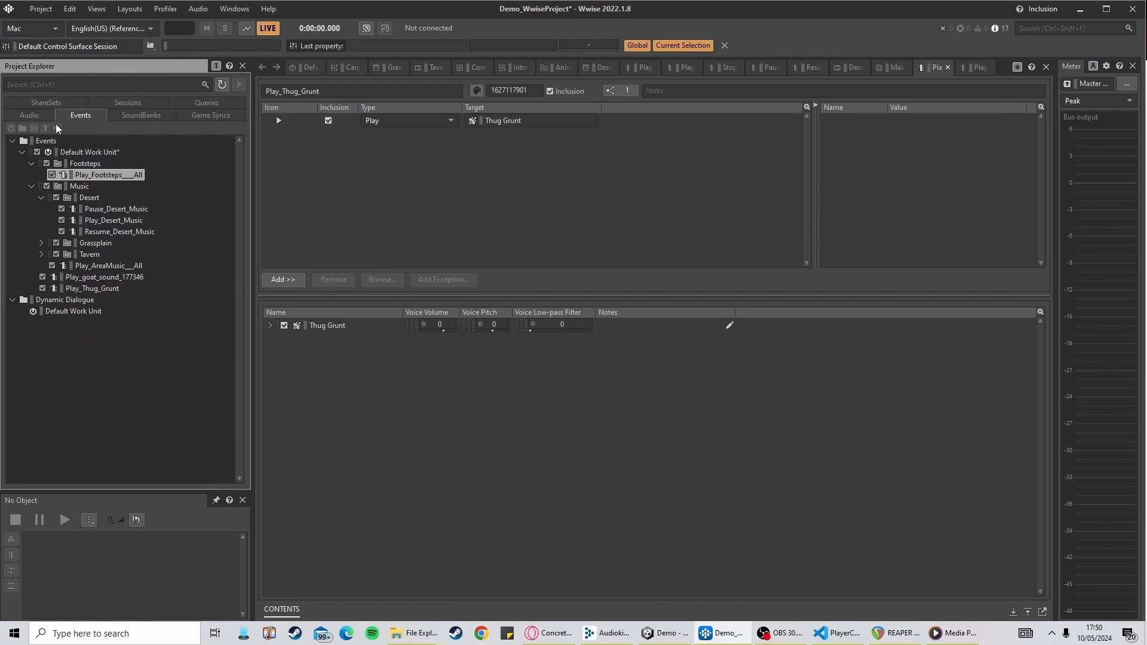
pyautogui.click(29, 115)
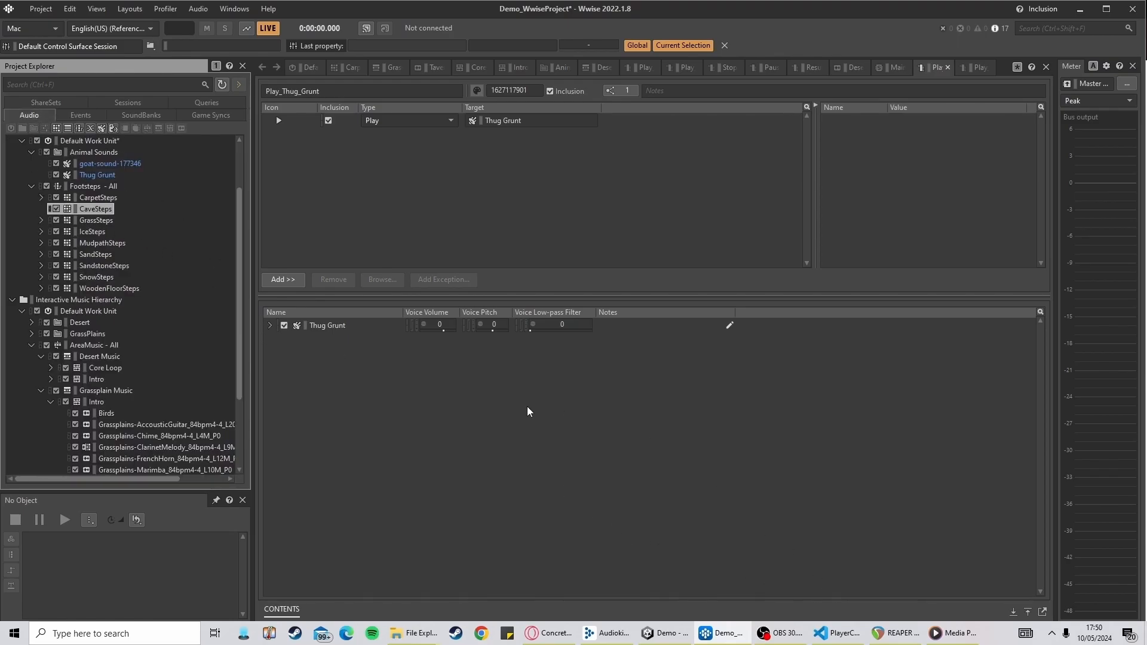
pyautogui.moveTo(428, 633)
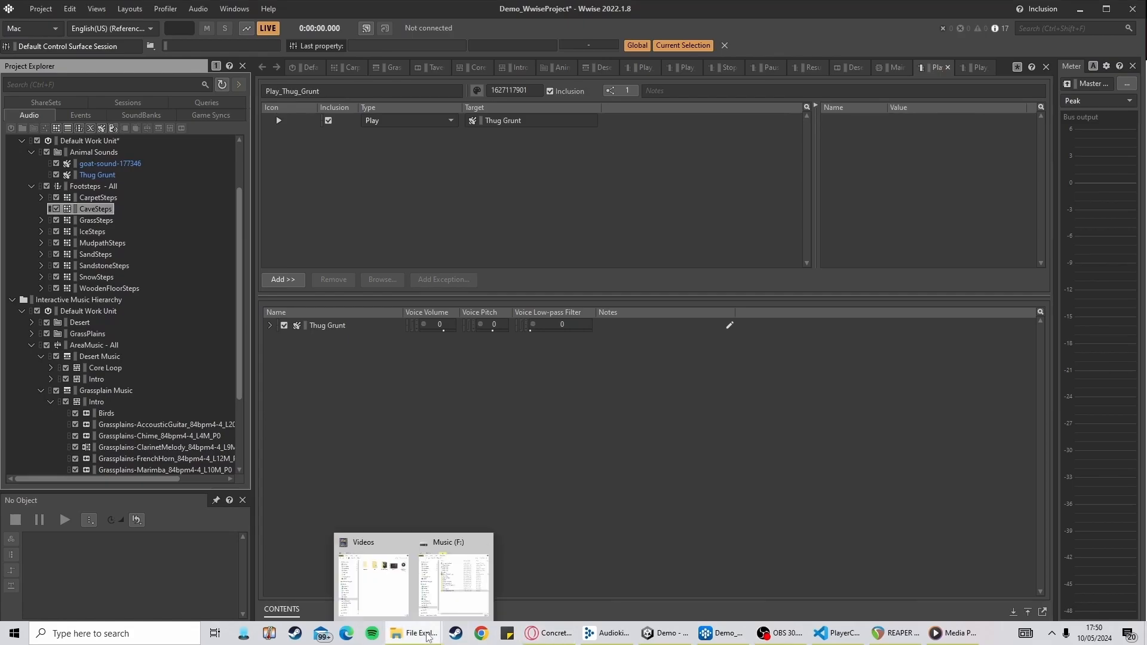
pyautogui.click(457, 588)
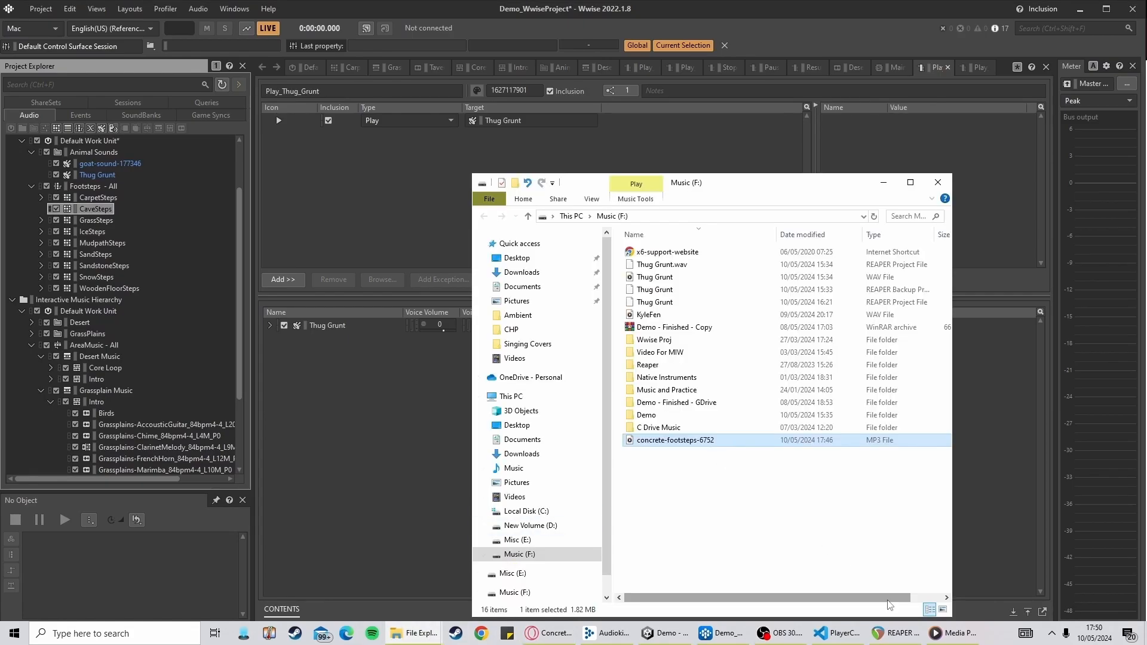
pyautogui.click(897, 637)
pyautogui.moveTo(422, 638)
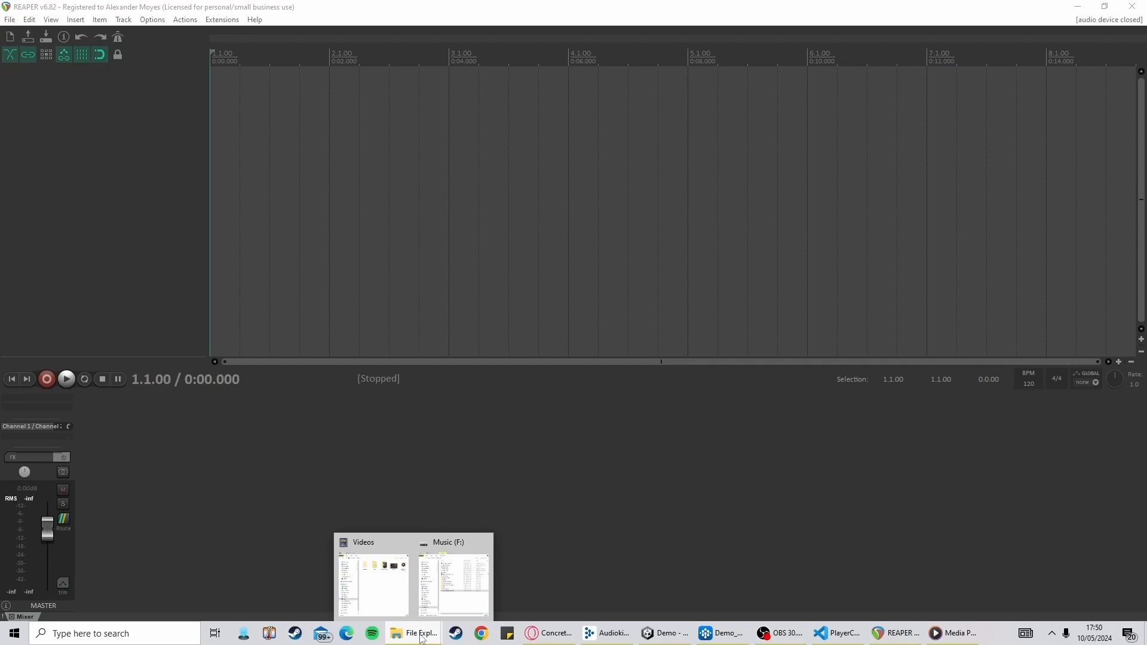
pyautogui.click(454, 583)
pyautogui.moveTo(674, 440); pyautogui.dragTo(217, 90)
pyautogui.click(211, 48)
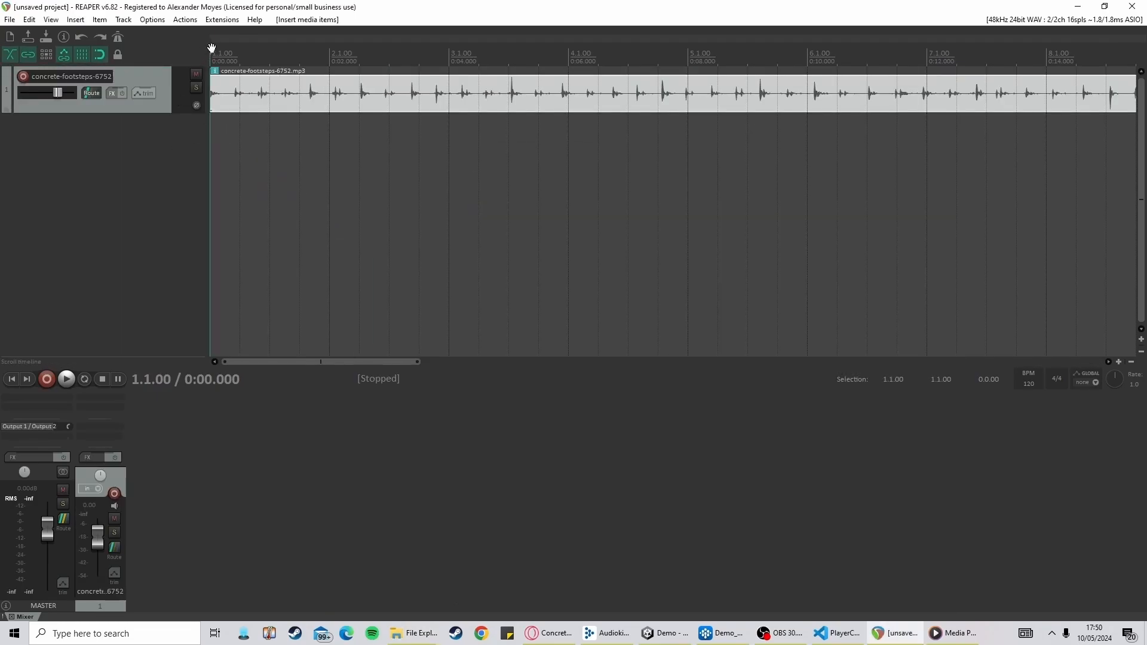
# Play back the concrete footsteps recording from the start to listen to it
pyautogui.press('space')
pyautogui.scroll(3, 245, 92)
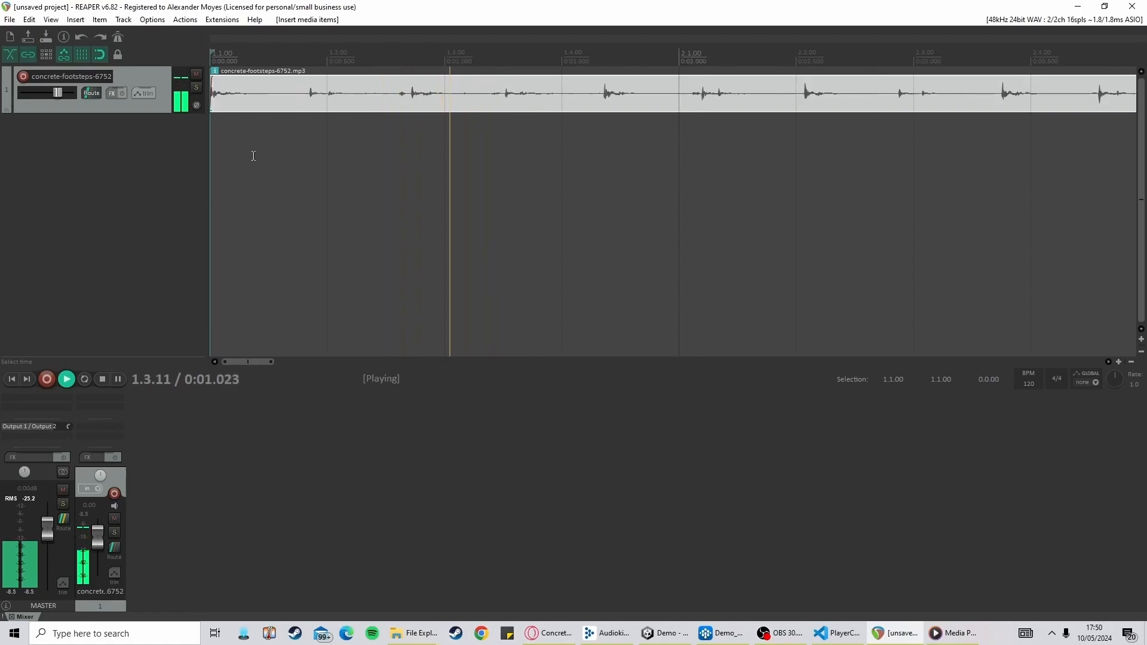
pyautogui.press('space')
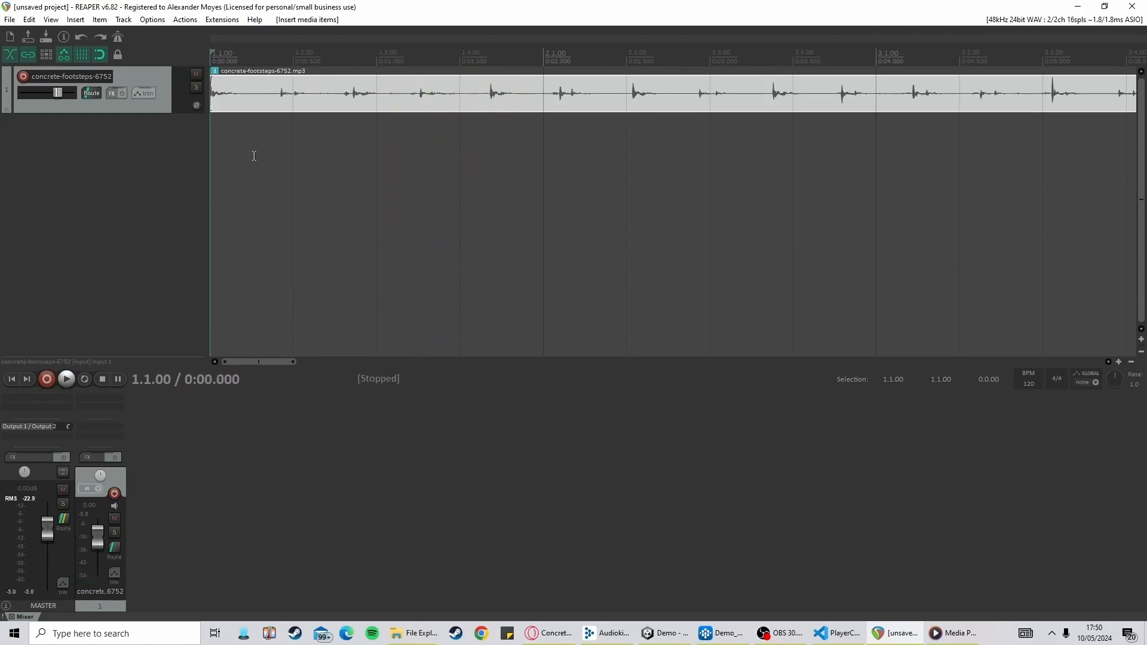
pyautogui.press('space')
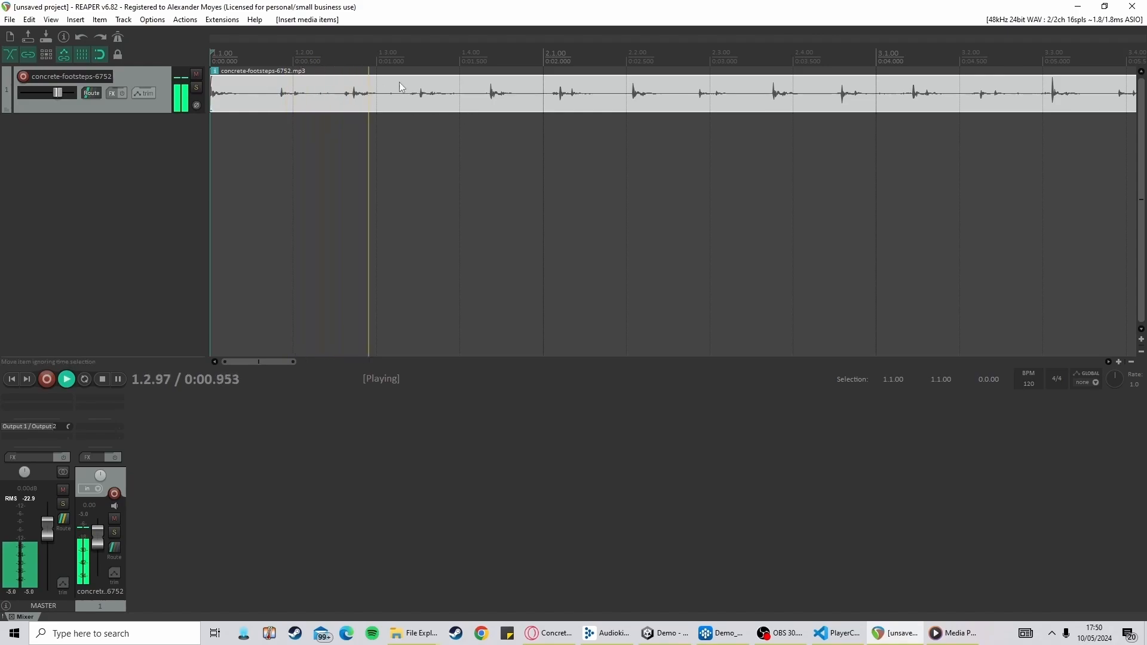
pyautogui.press('space')
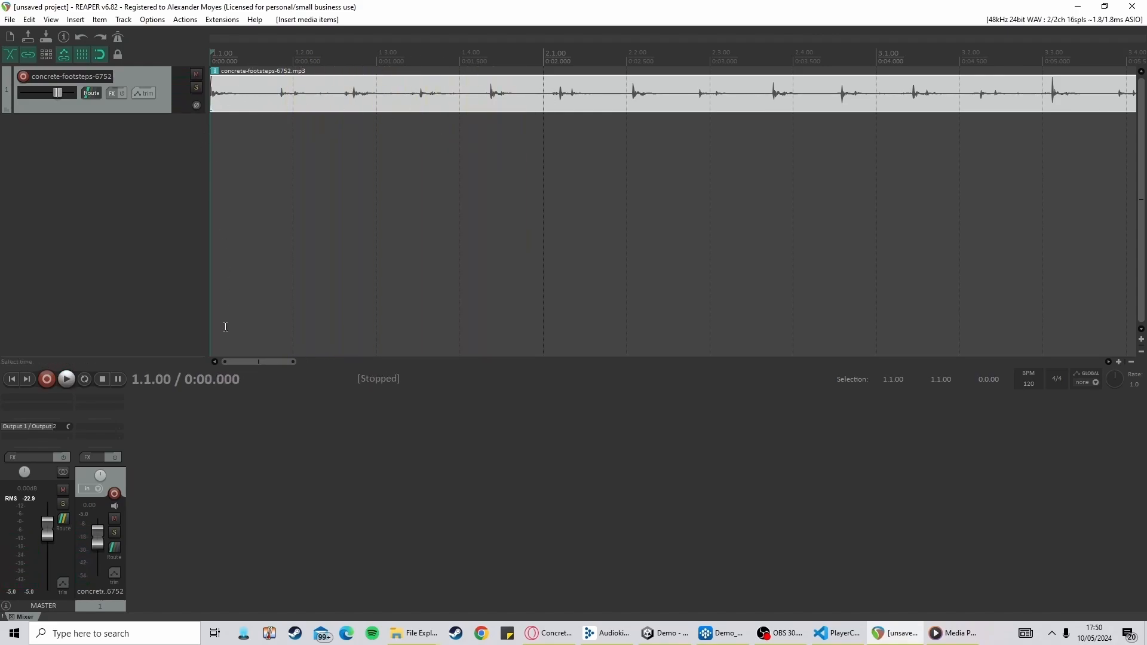
pyautogui.click(266, 86)
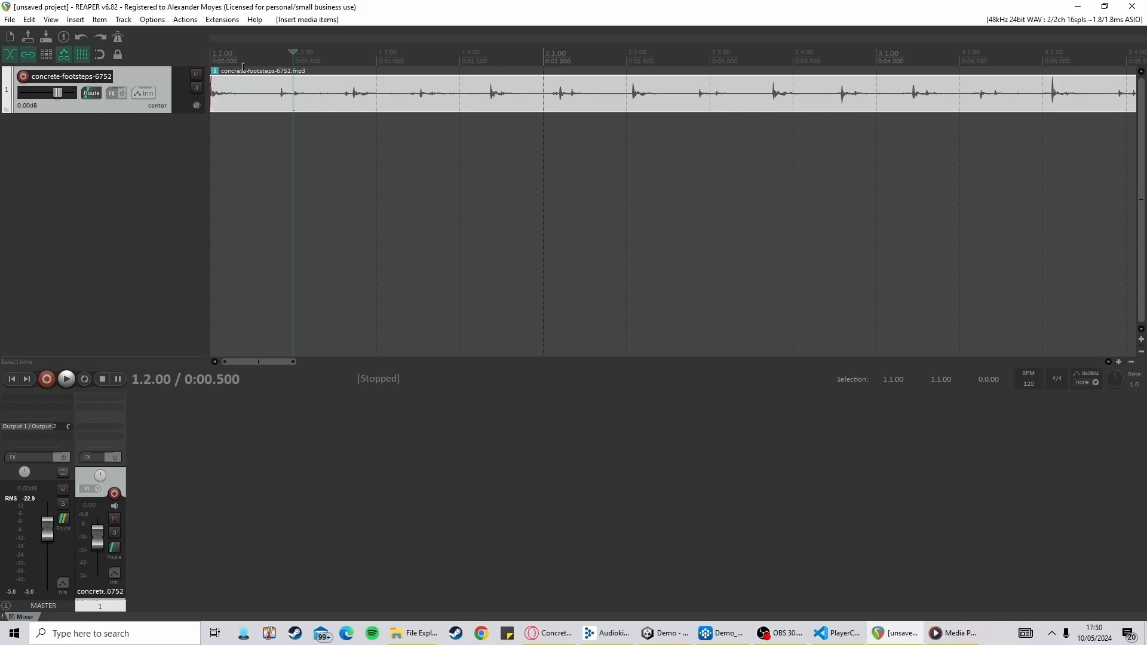
pyautogui.click(213, 53)
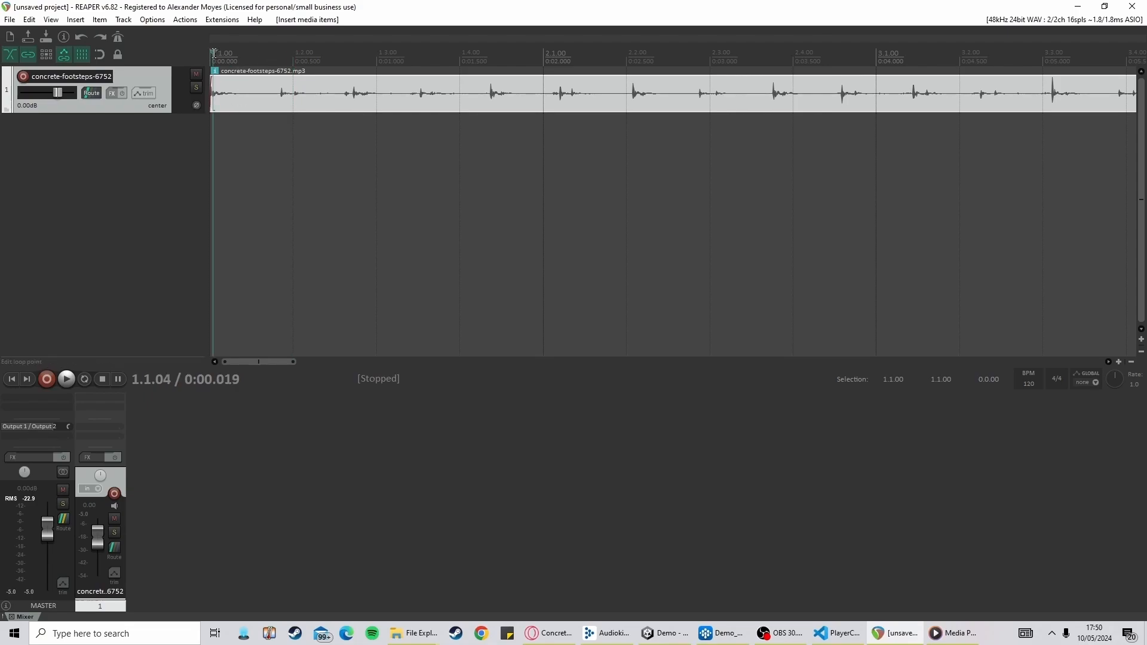
pyautogui.press('Home')
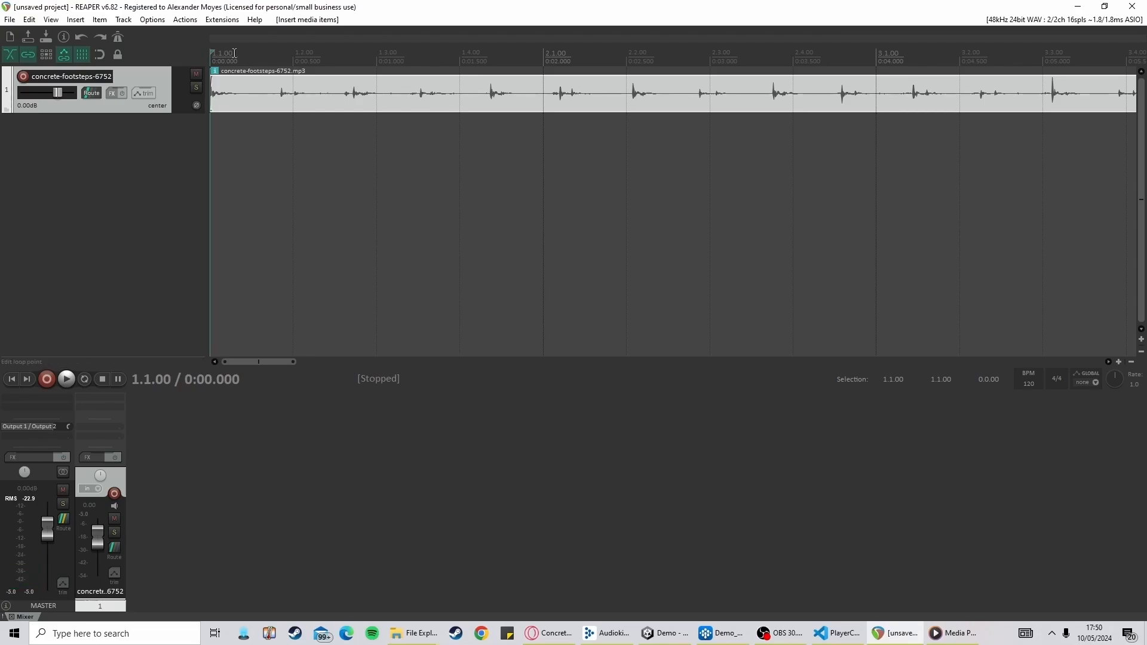
# Split the recording after the first footstep at about 0.351 s and move the remainder onto a second track
pyautogui.press('space')
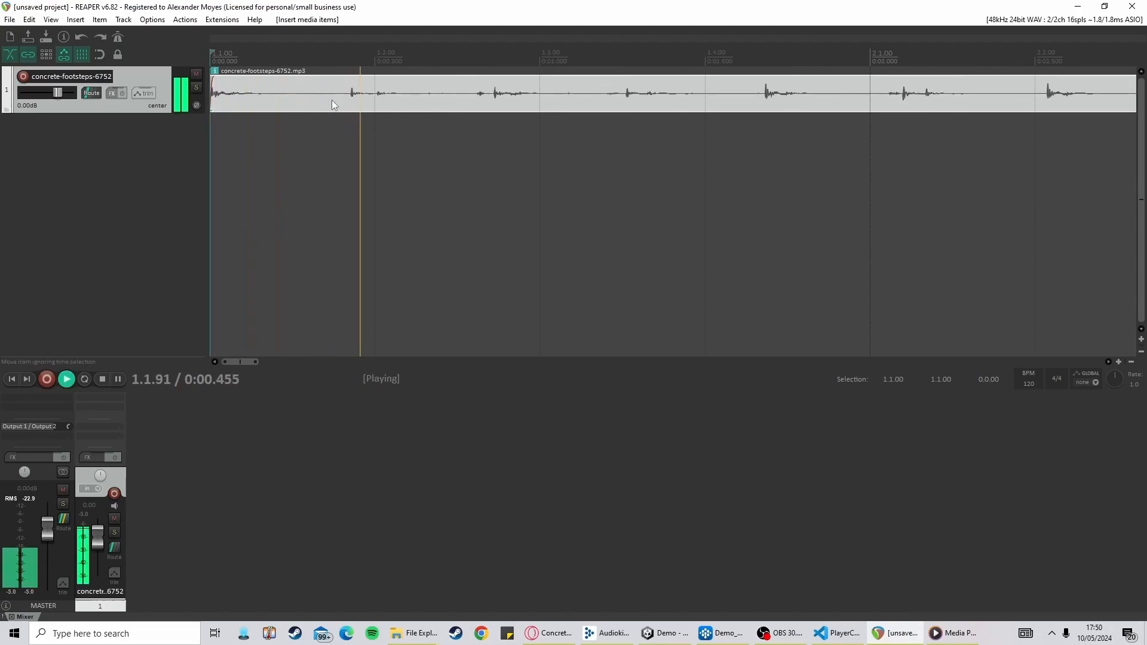
pyautogui.press('space')
pyautogui.scroll(2, 330, 102)
pyautogui.click(325, 99)
pyautogui.rightClick(325, 99)
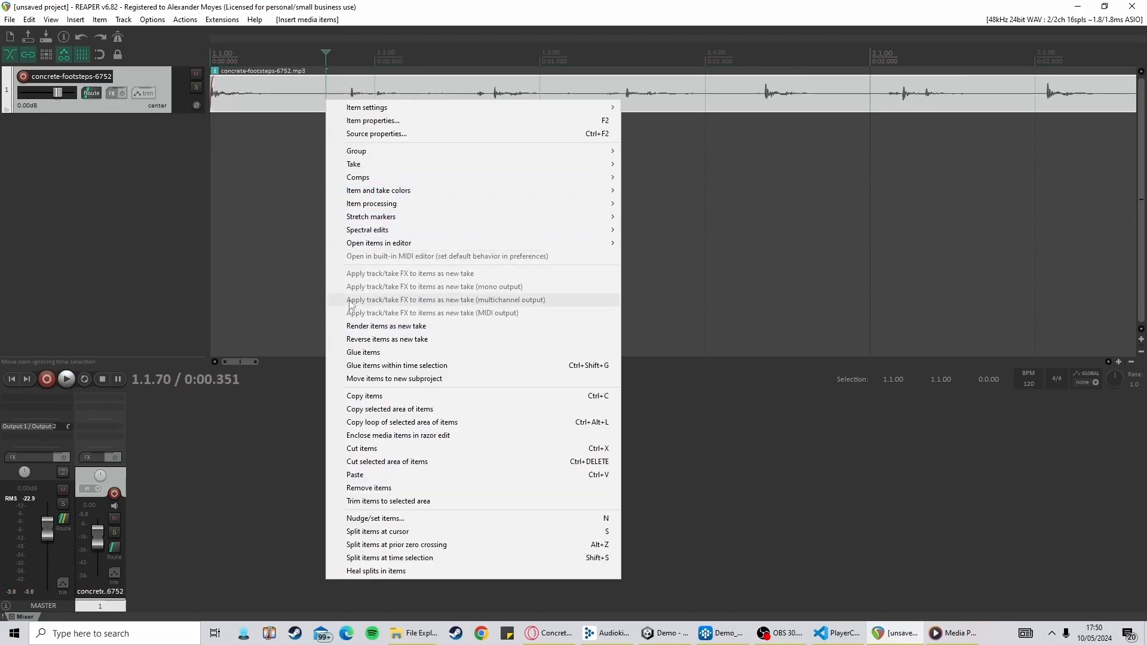
pyautogui.click(377, 532)
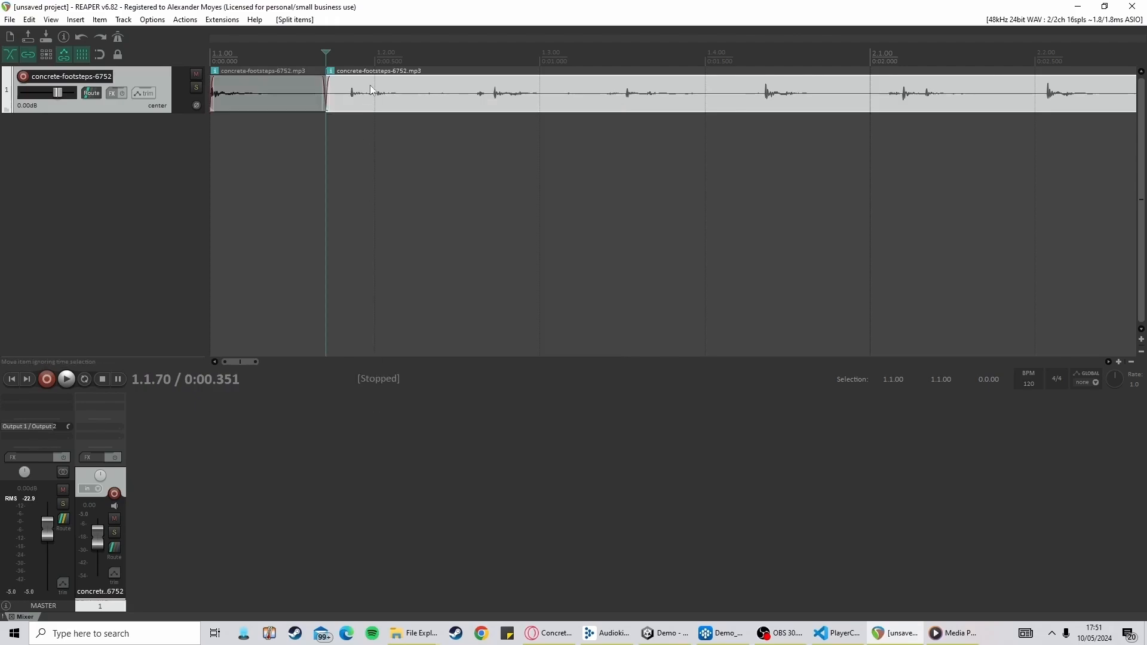
pyautogui.moveTo(359, 89); pyautogui.dragTo(224, 136)
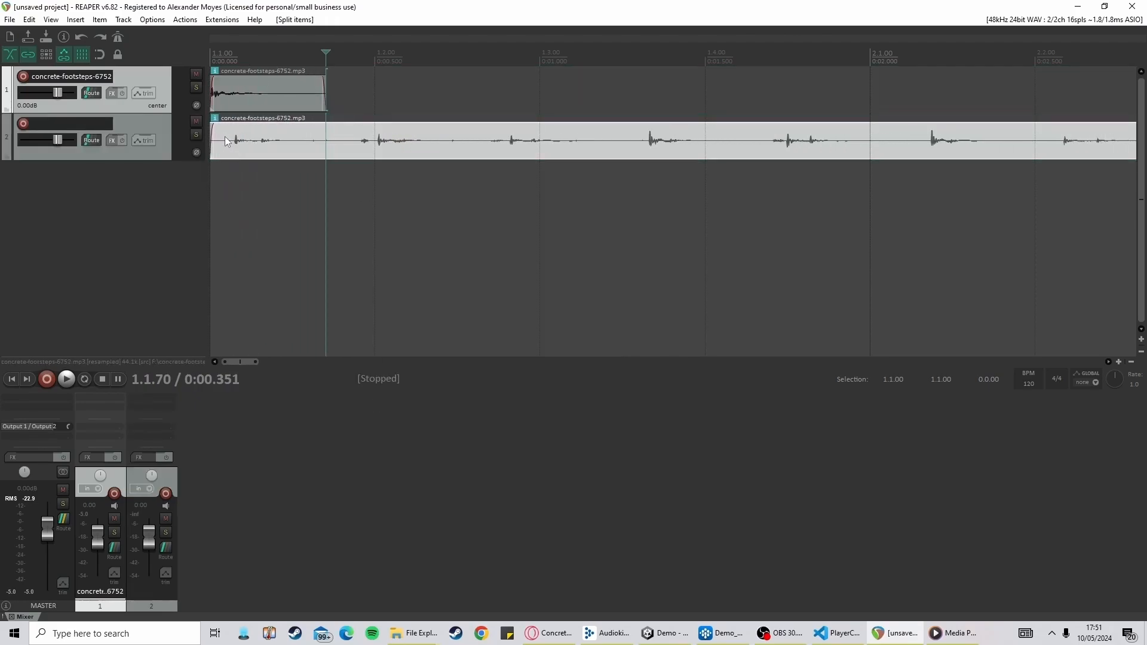
# Solo the first track and play back its single footstep
pyautogui.click(195, 88)
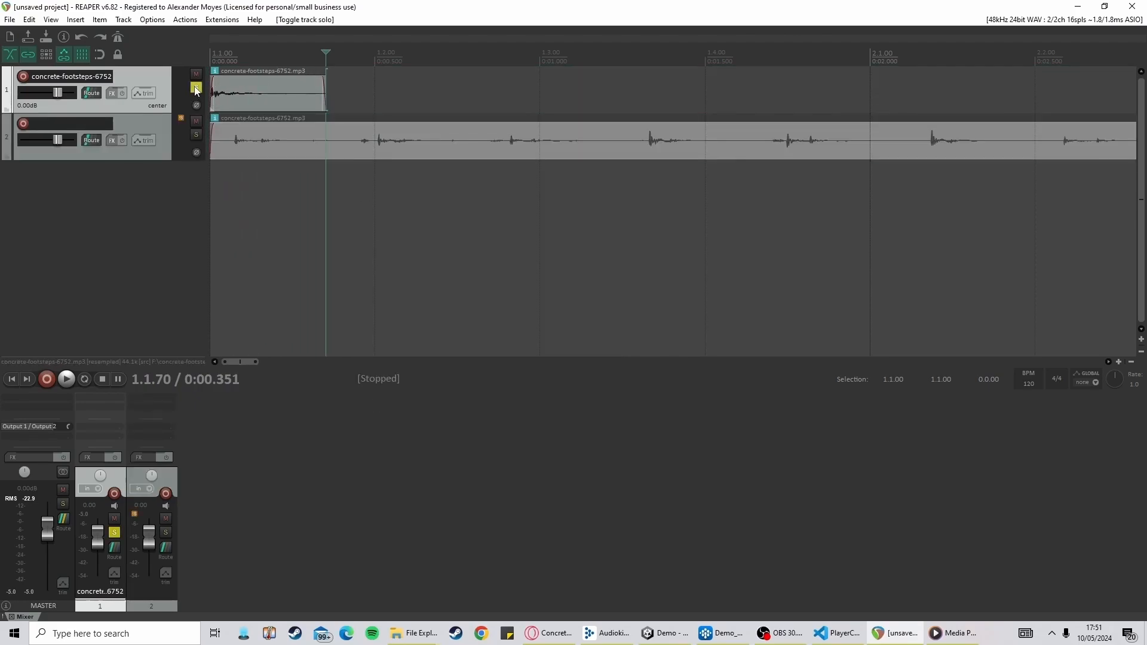
pyautogui.click(212, 51)
pyautogui.press('space')
pyautogui.press('space')
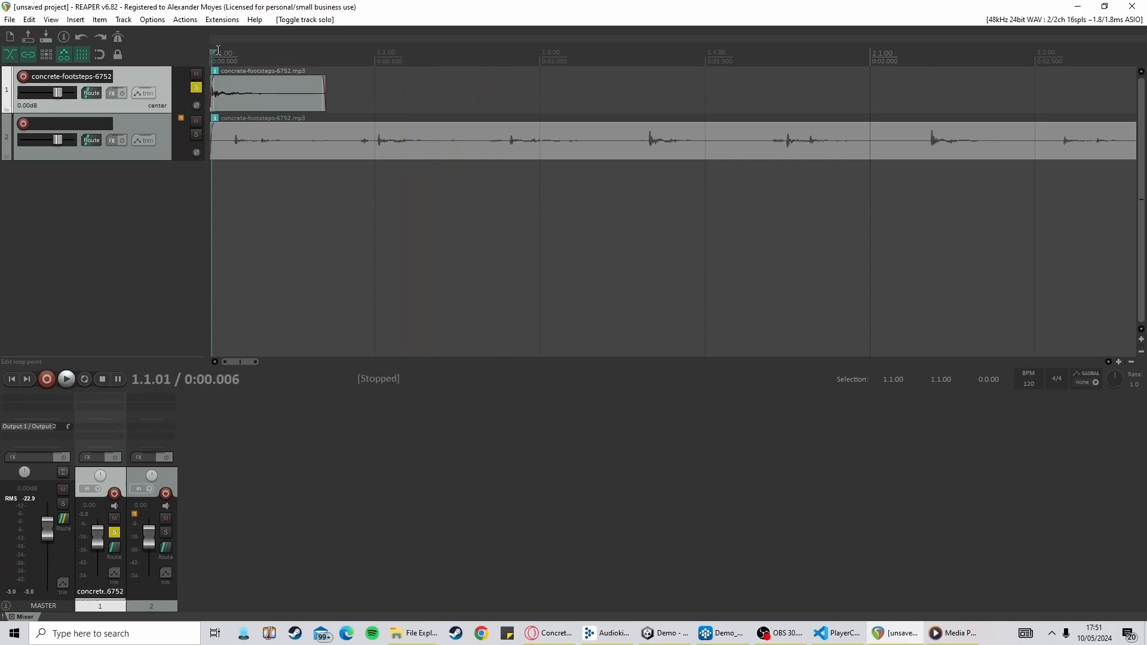
pyautogui.press('space')
# Move the solo from the first track to the second track
pyautogui.click(196, 88)
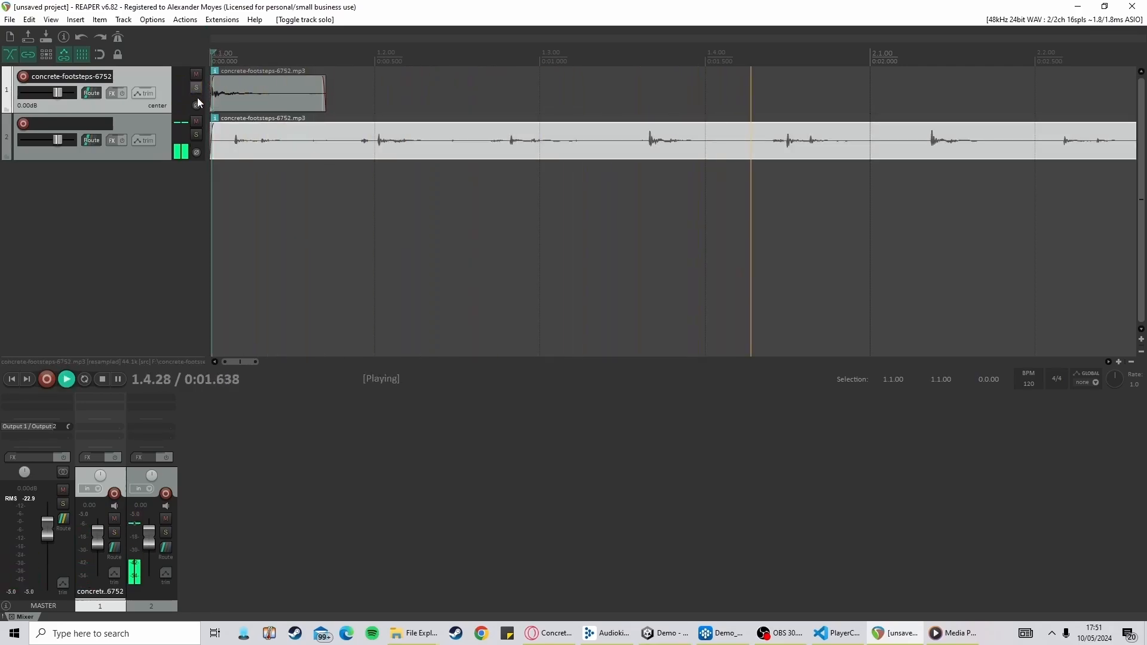
pyautogui.press('space')
pyautogui.click(196, 134)
pyautogui.click(337, 143)
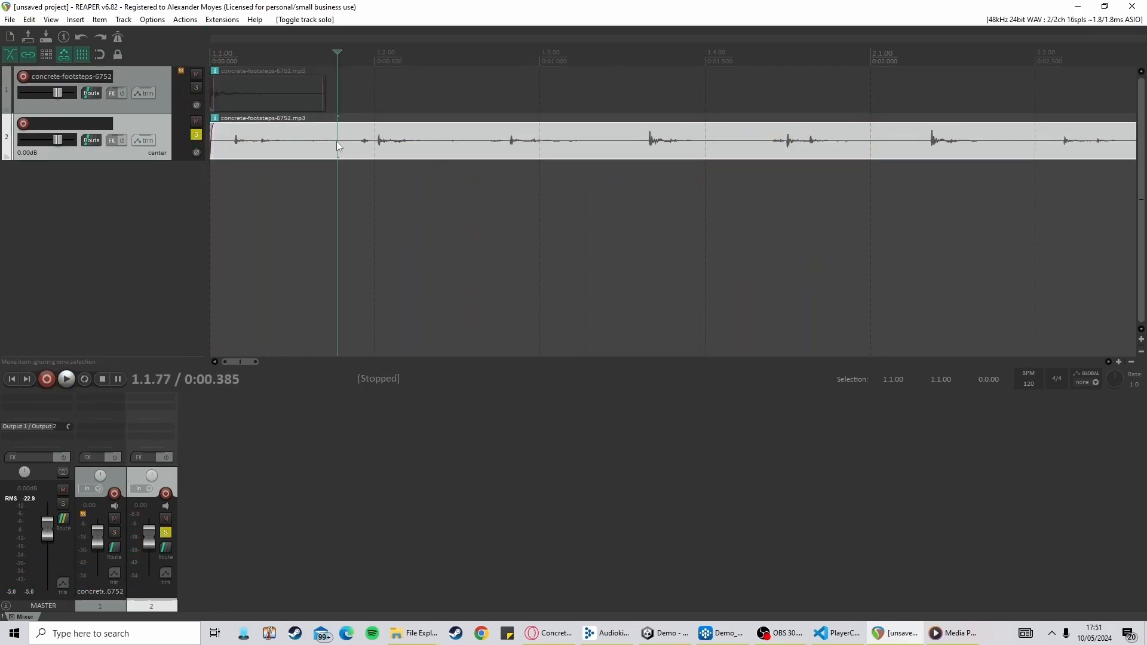
# Split the second track's recording after its footstep at about 0.360 s and move the remainder onto a new third track
pyautogui.click(328, 142)
pyautogui.rightClick(329, 143)
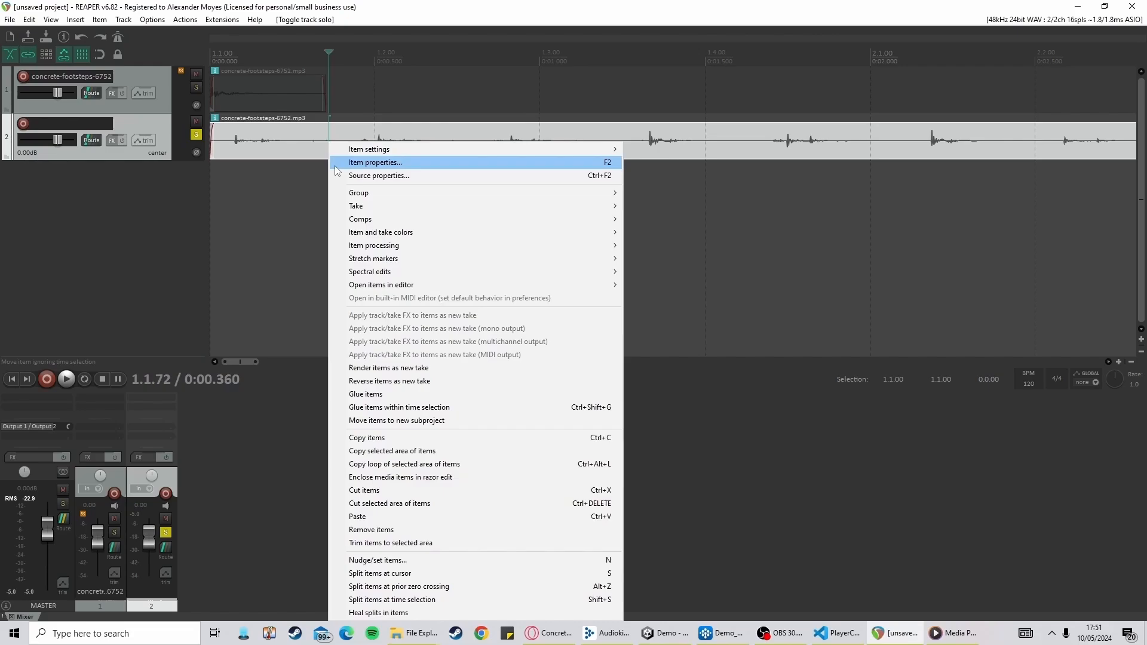
pyautogui.click(382, 573)
pyautogui.moveTo(359, 140); pyautogui.dragTo(222, 179)
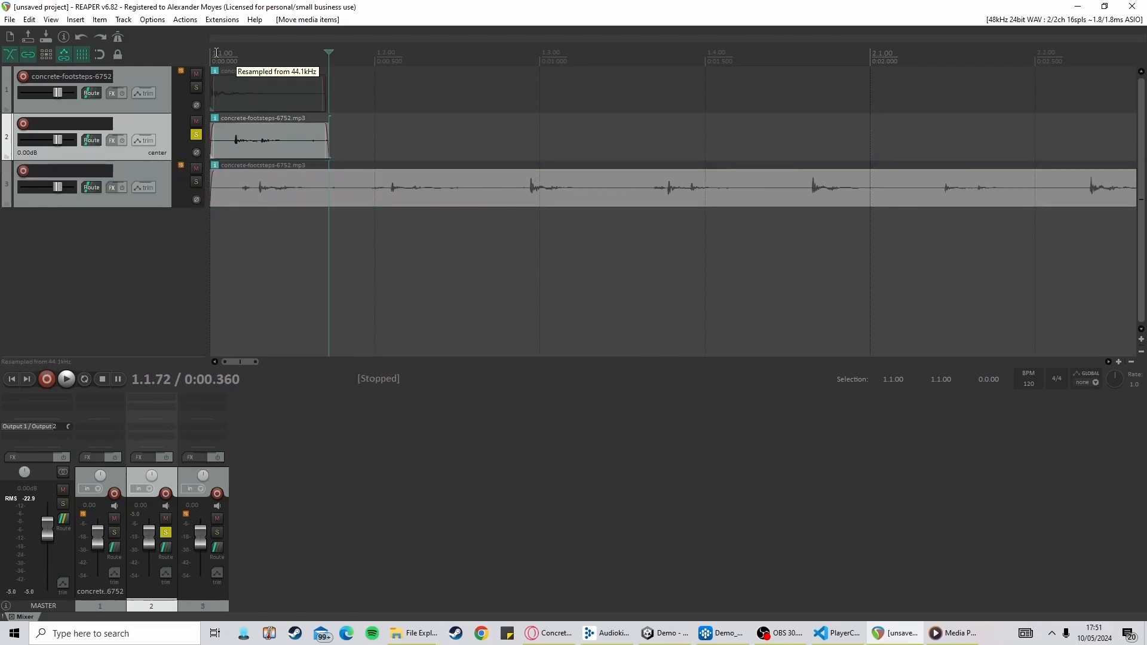
# Play back the soloed second track's footstep from the start of the timeline
pyautogui.click(216, 53)
pyautogui.press('space')
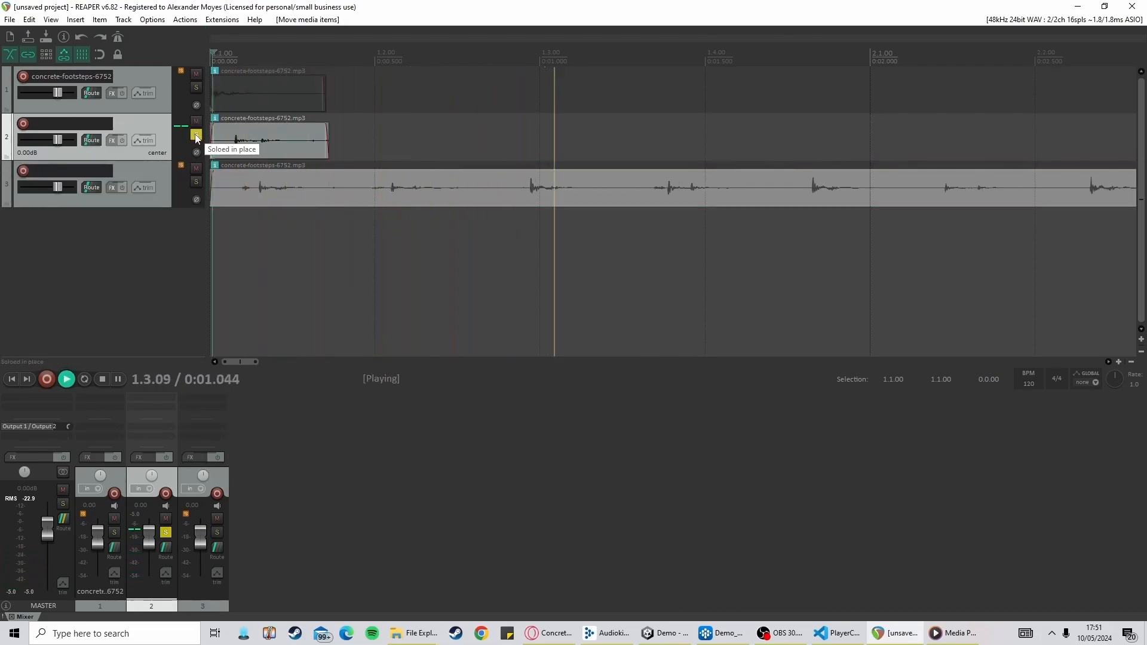
pyautogui.press('space')
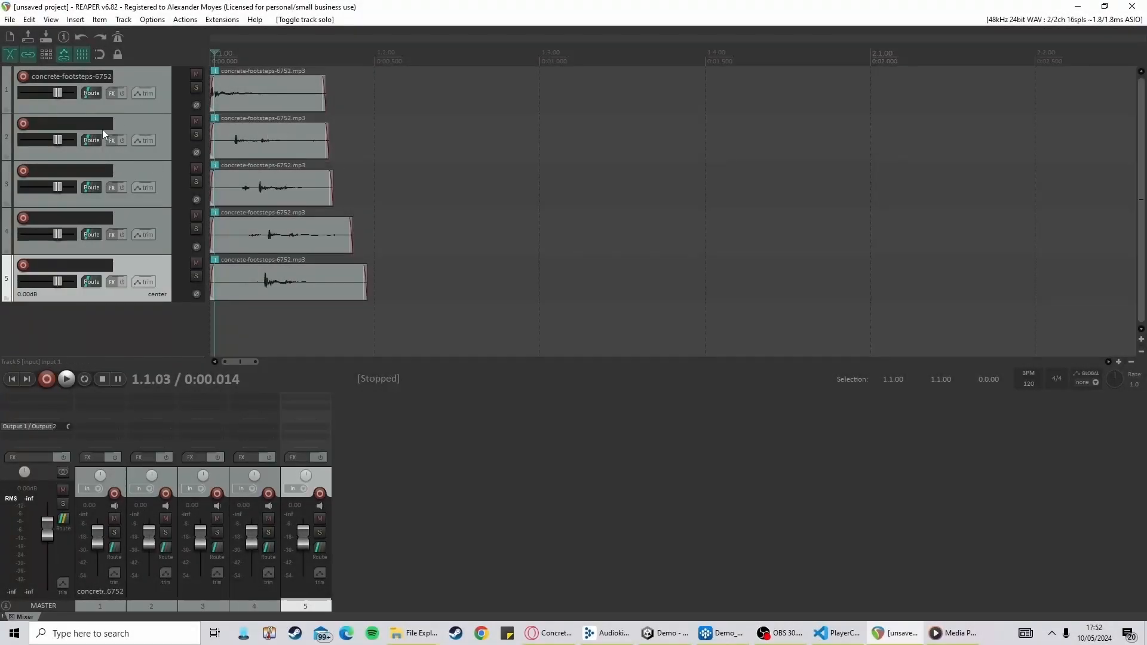
# Save the project as Stone Footstep
pyautogui.click(50, 77)
pyautogui.doubleClick(49, 74)
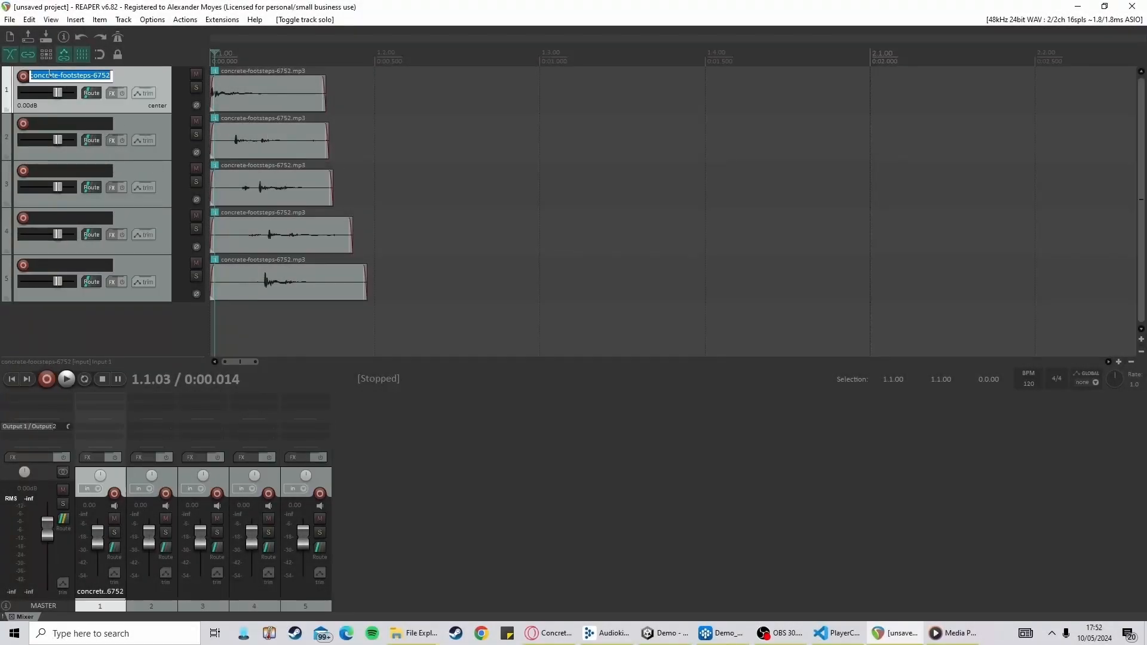
pyautogui.click(10, 19)
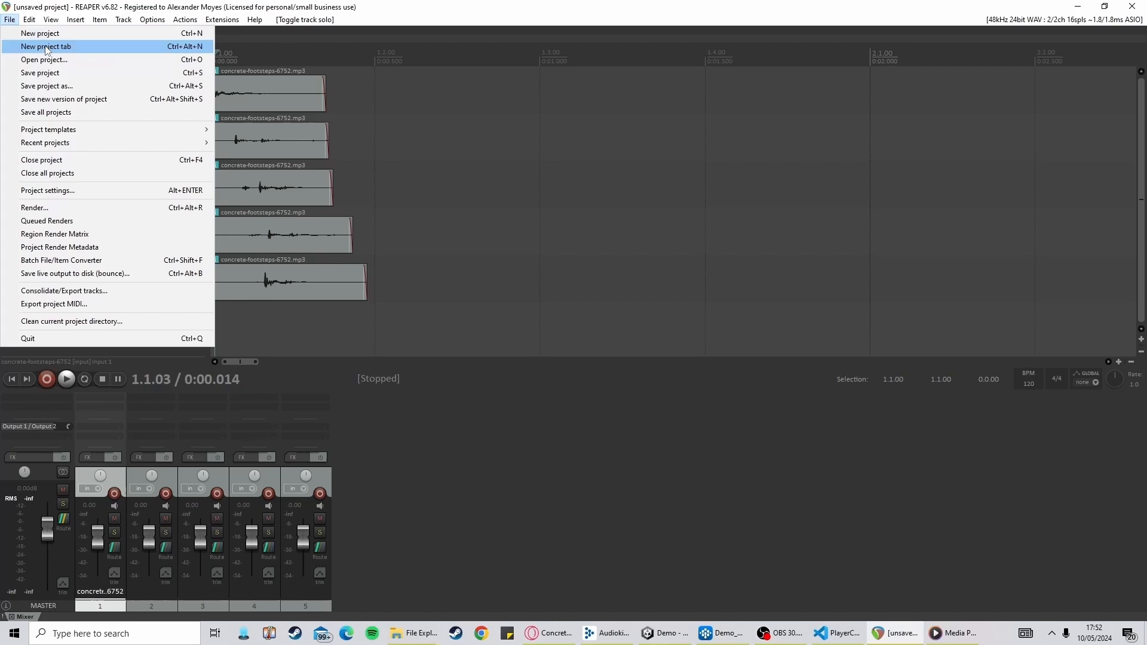
pyautogui.click(55, 78)
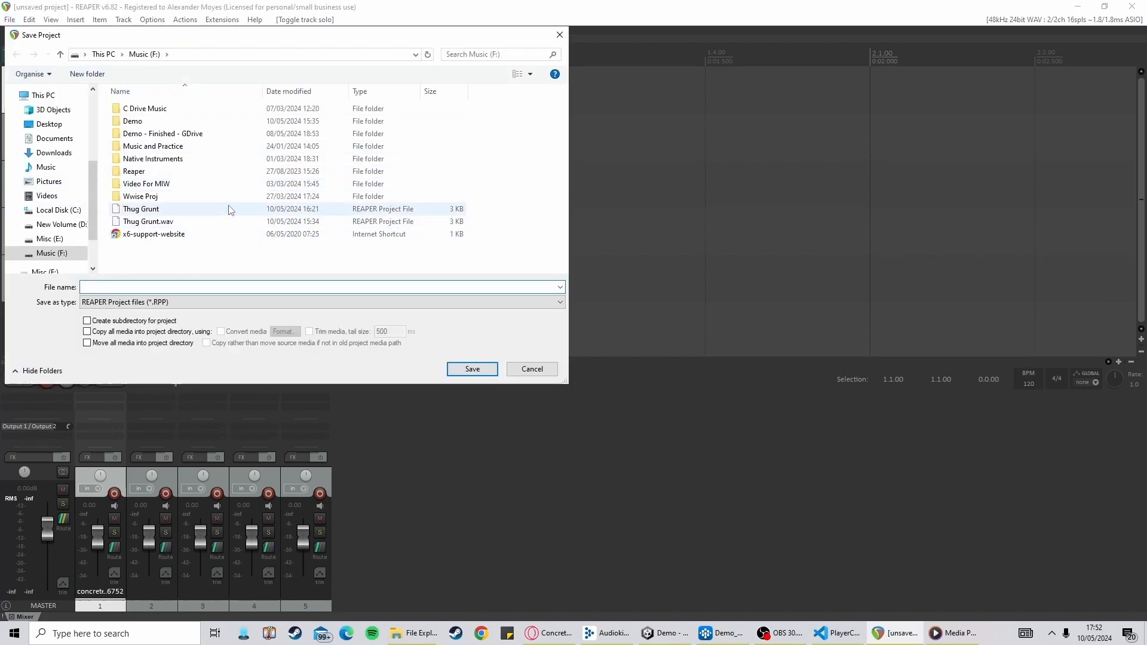
pyautogui.write('Stone F')
pyautogui.write('ootsetp')
pyautogui.press('Return')
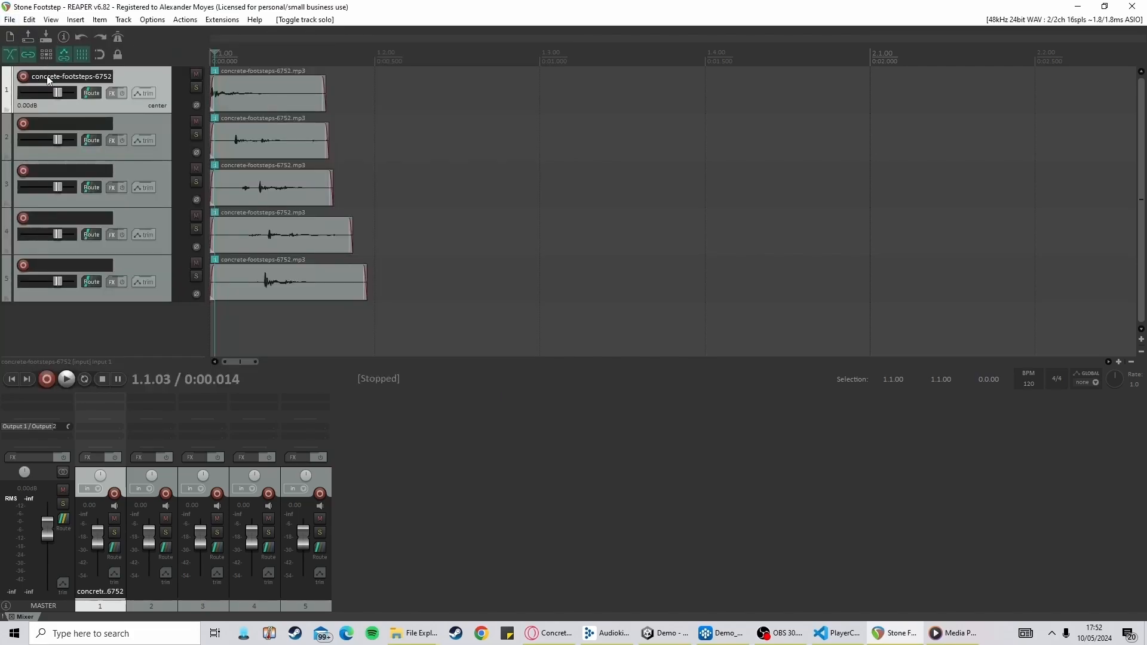
# Open the Render to File dialog and set the source to selected tracks (stems)
pyautogui.click(10, 20)
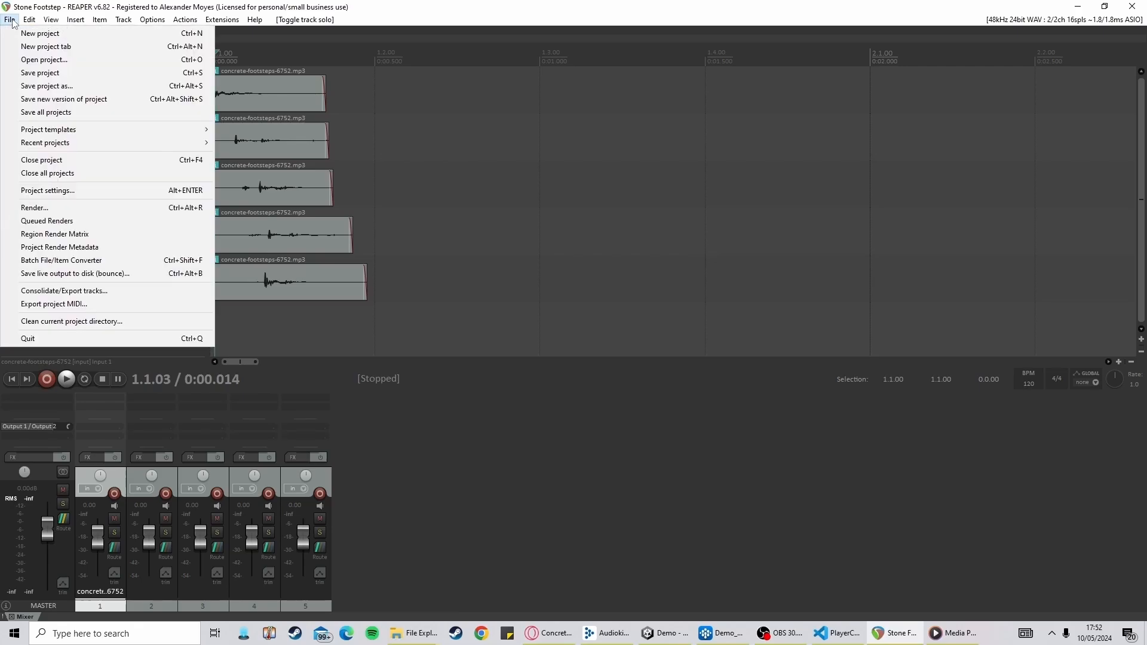
pyautogui.click(56, 206)
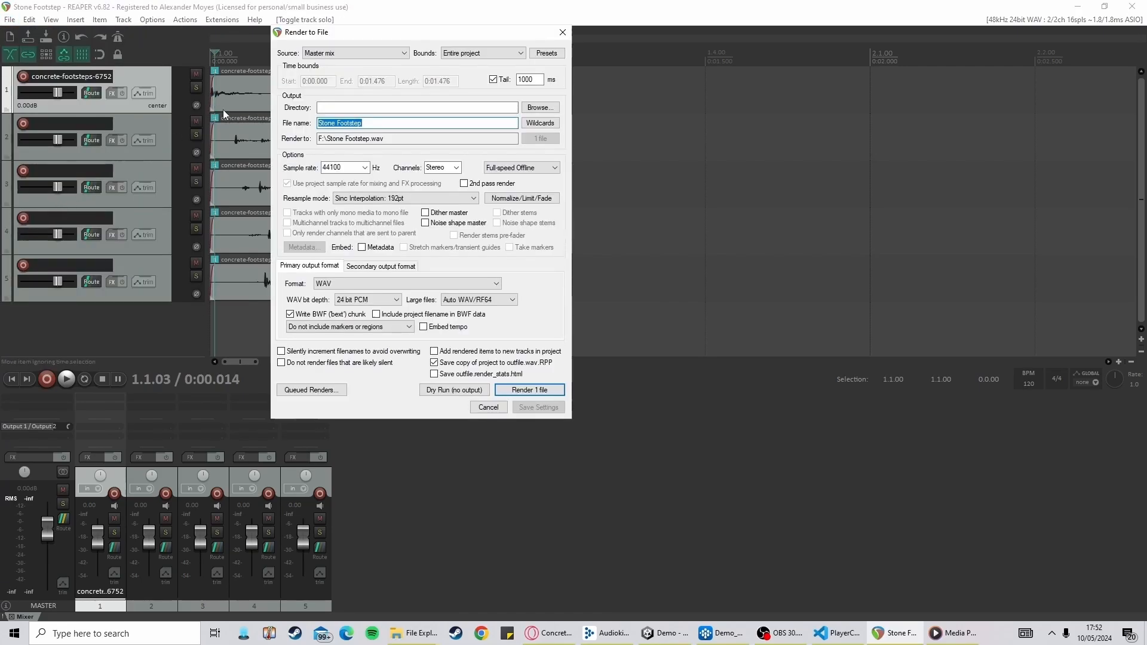
pyautogui.click(391, 54)
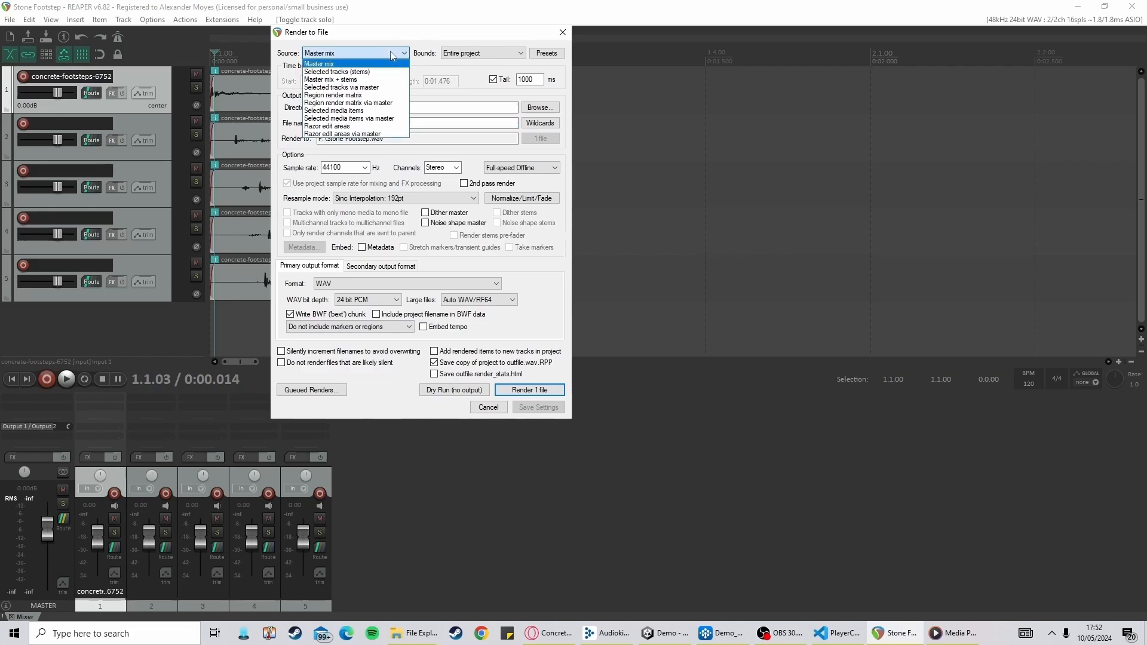
pyautogui.click(367, 73)
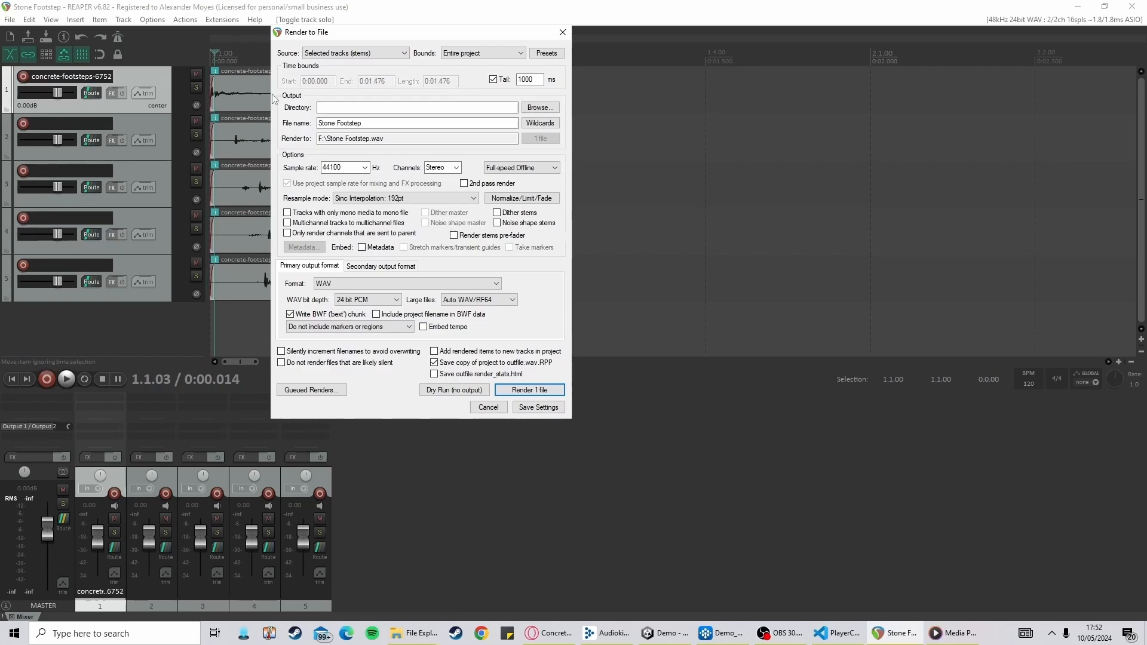
# Select the first track and render it as the file Stone Footstep 1
pyautogui.click(138, 73)
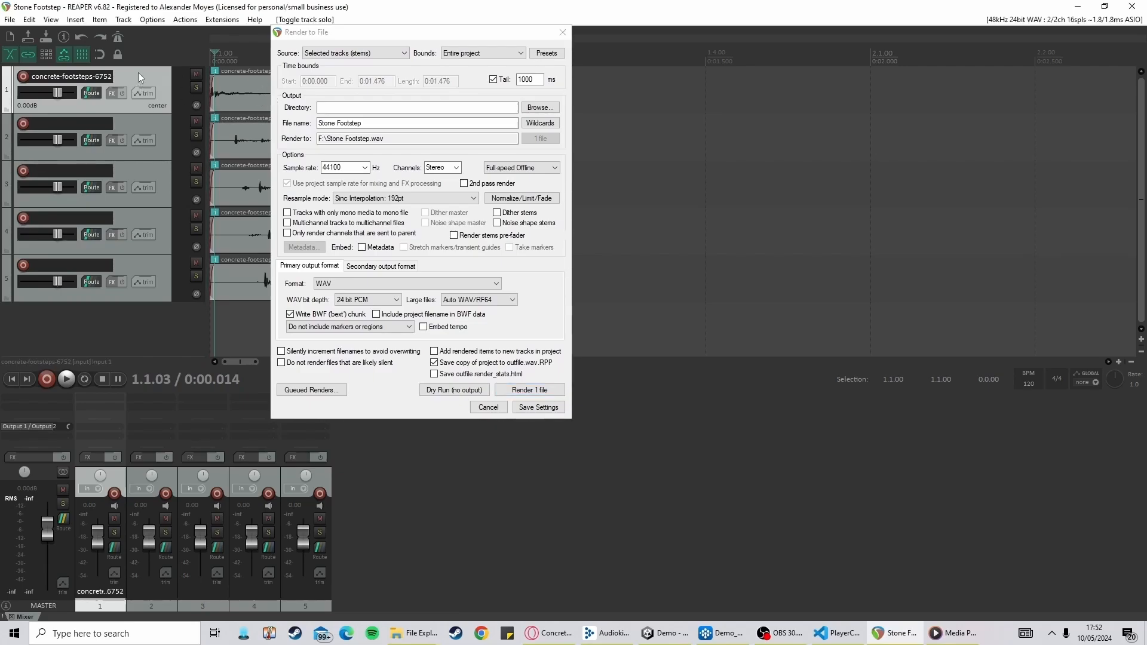
pyautogui.click(377, 122)
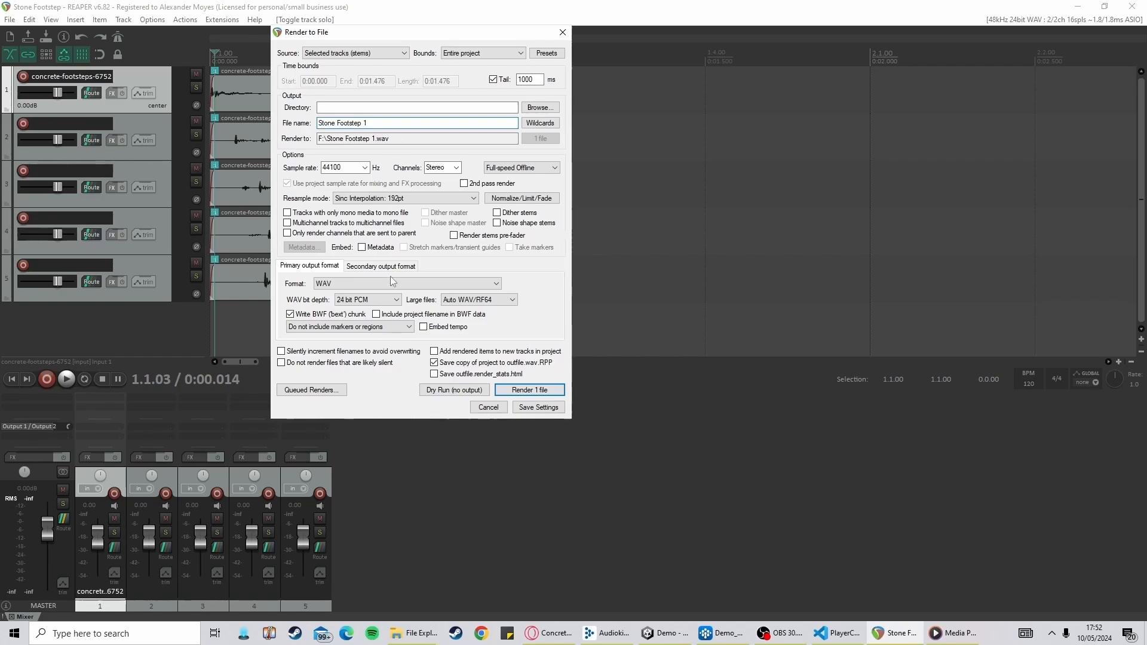
pyautogui.click(522, 391)
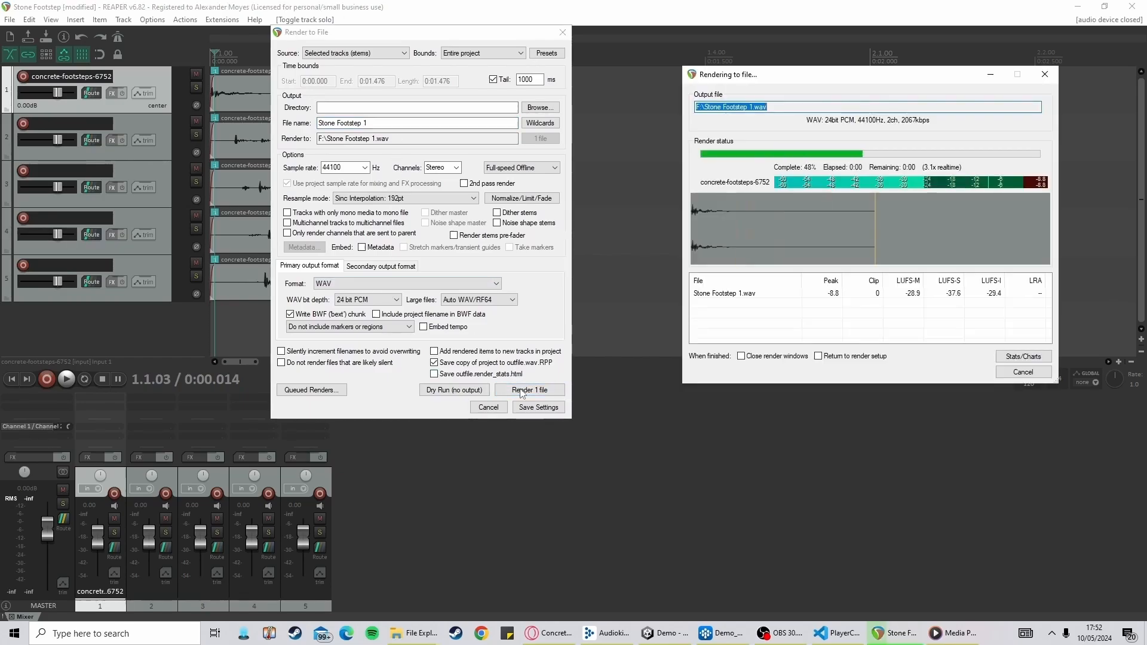
pyautogui.click(971, 373)
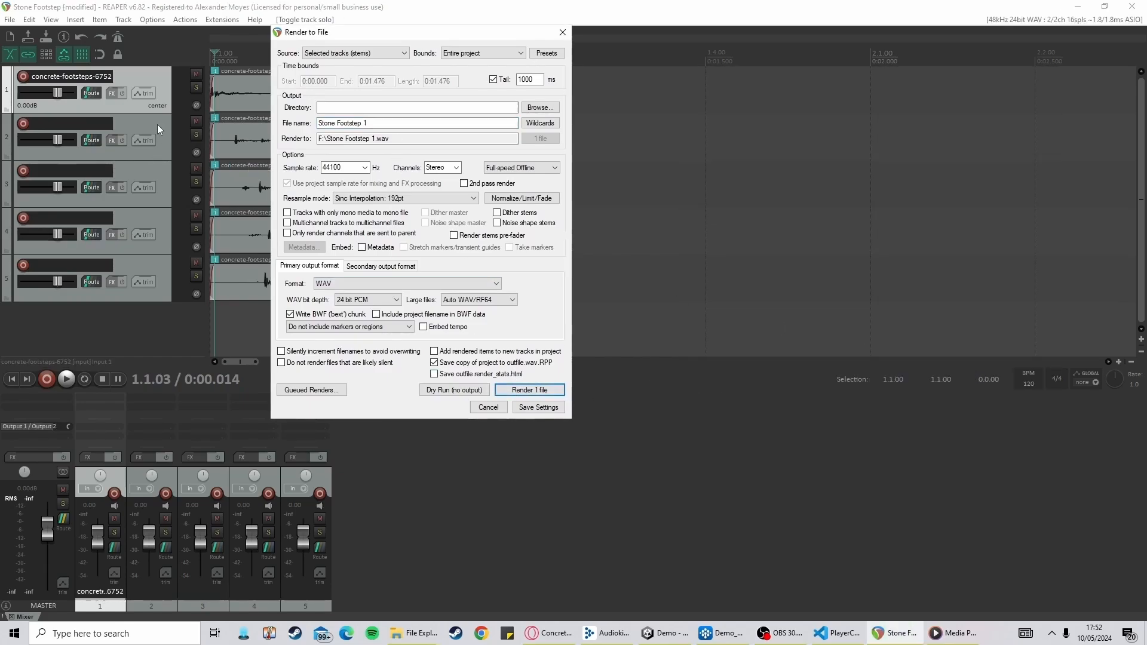
# Select the second track and render it as the file Stone Footstep 2
pyautogui.click(157, 124)
pyautogui.click(377, 124)
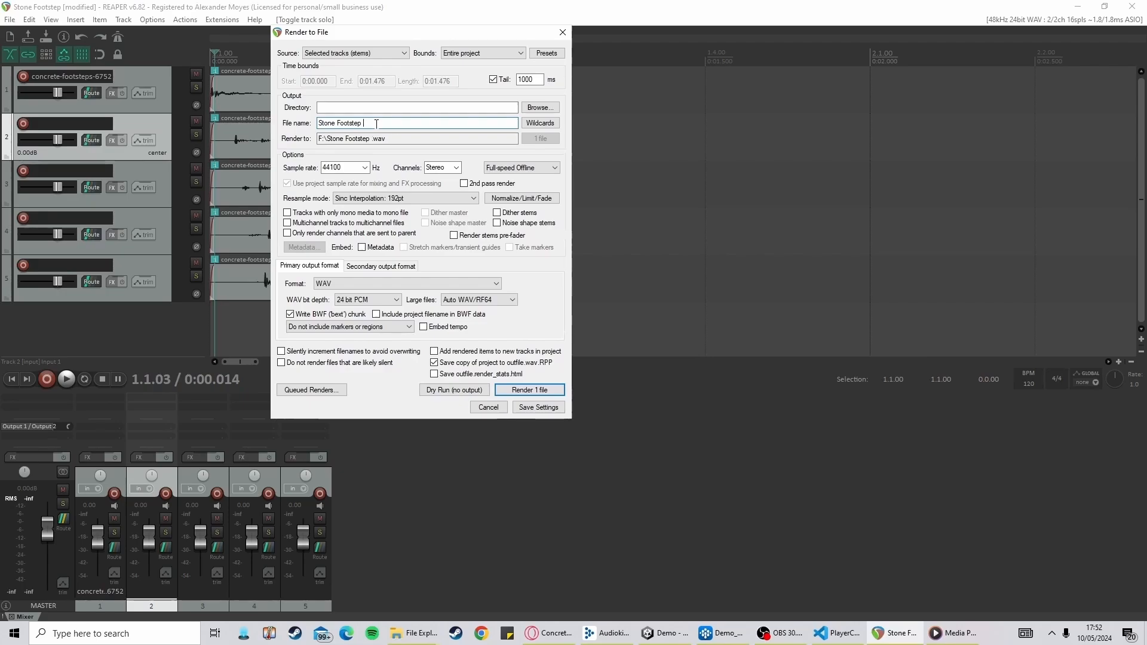
pyautogui.write('2')
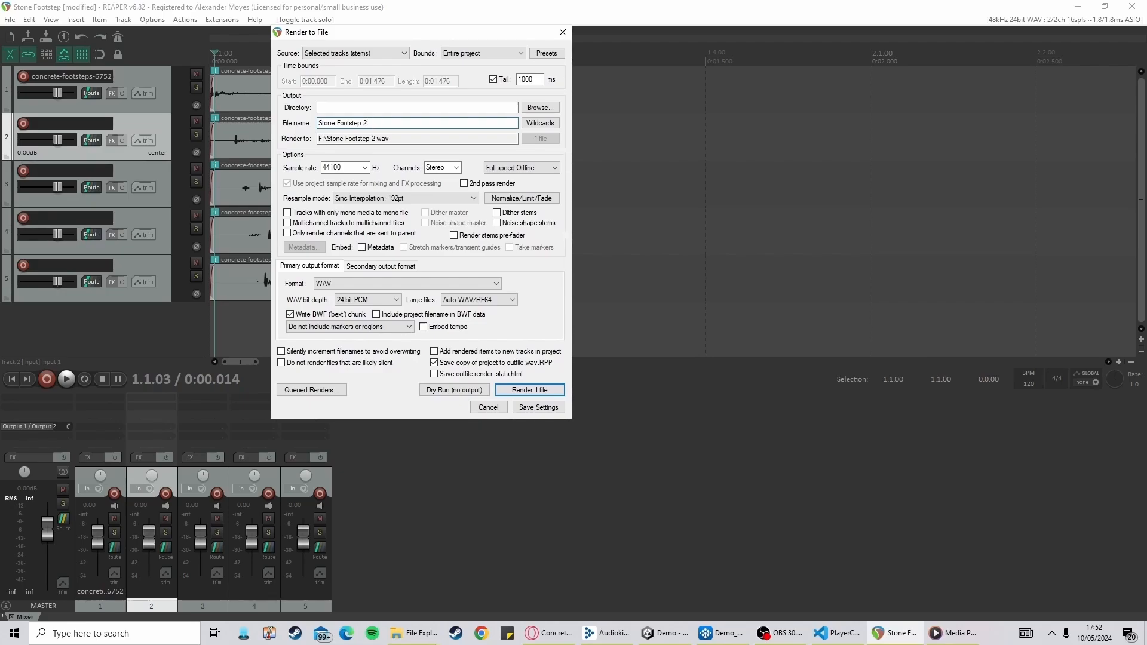
pyautogui.click(530, 390)
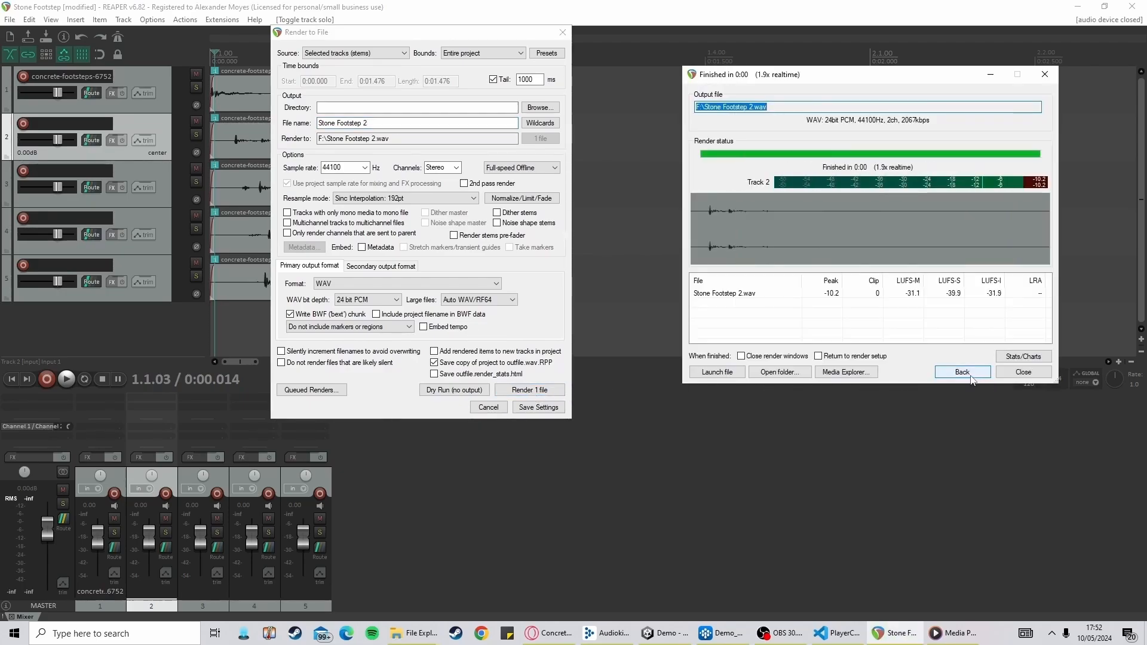
pyautogui.click(962, 376)
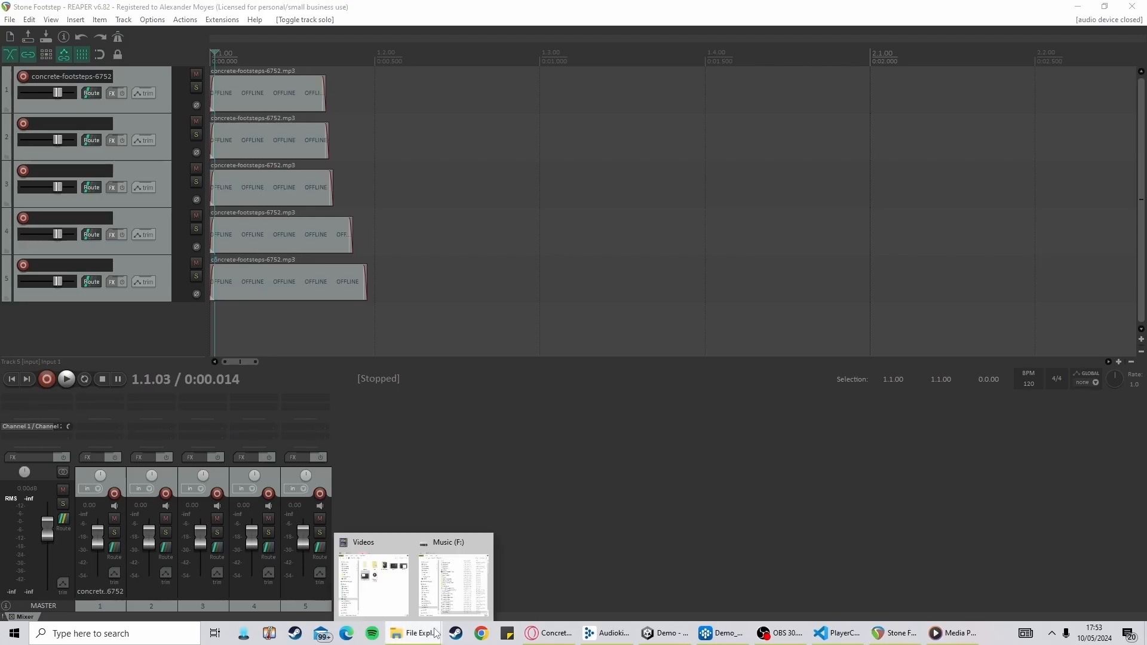
# In File Explorer, delete the concrete-footsteps and Stone Footstep files from the Music (F:) drive root
pyautogui.click(451, 597)
pyautogui.scroll(-1, 732, 487)
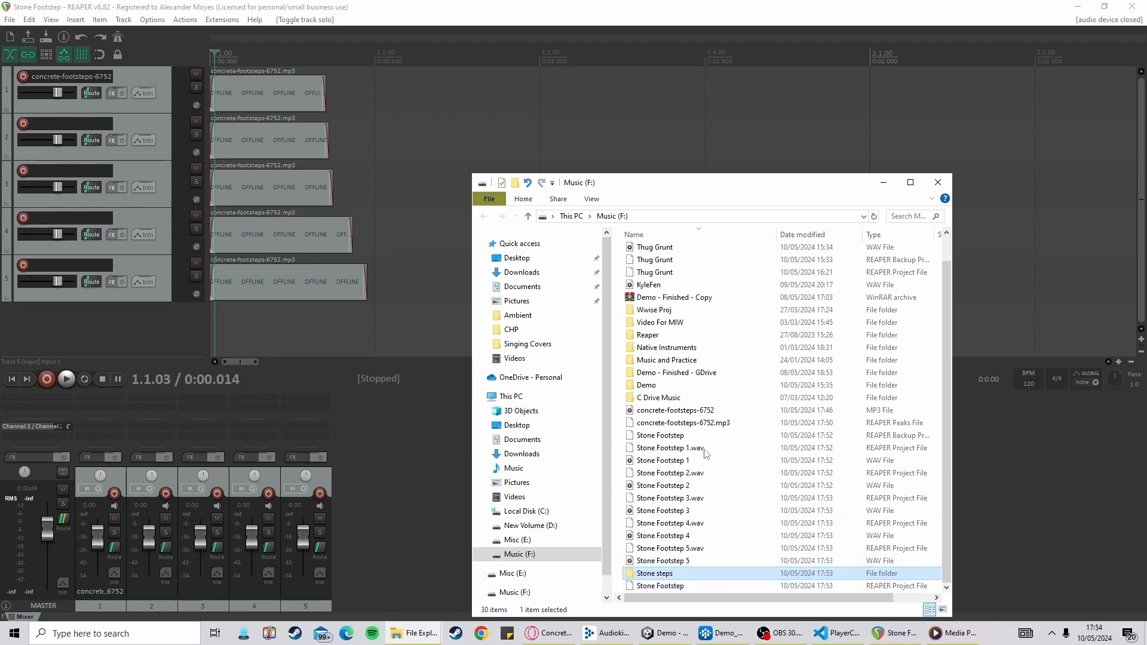
pyautogui.click(697, 411)
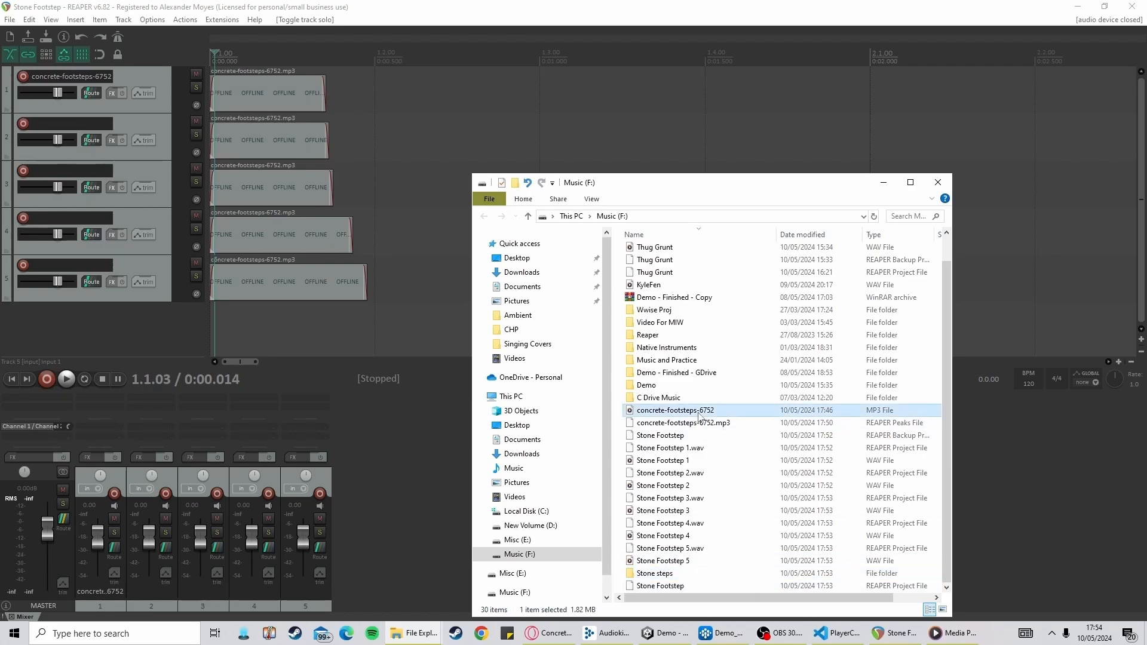
pyautogui.keyDown('shift'); pyautogui.click(681, 552); pyautogui.keyUp('shift')
pyautogui.keyDown('shift'); pyautogui.click(683, 564); pyautogui.keyUp('shift')
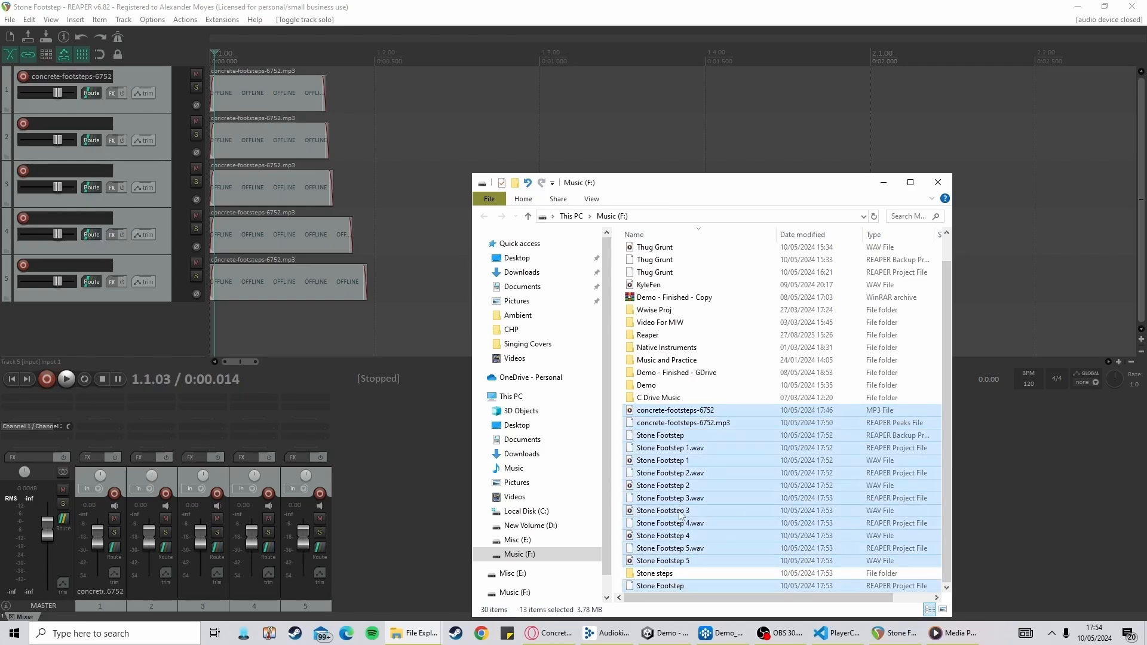
pyautogui.press('Delete')
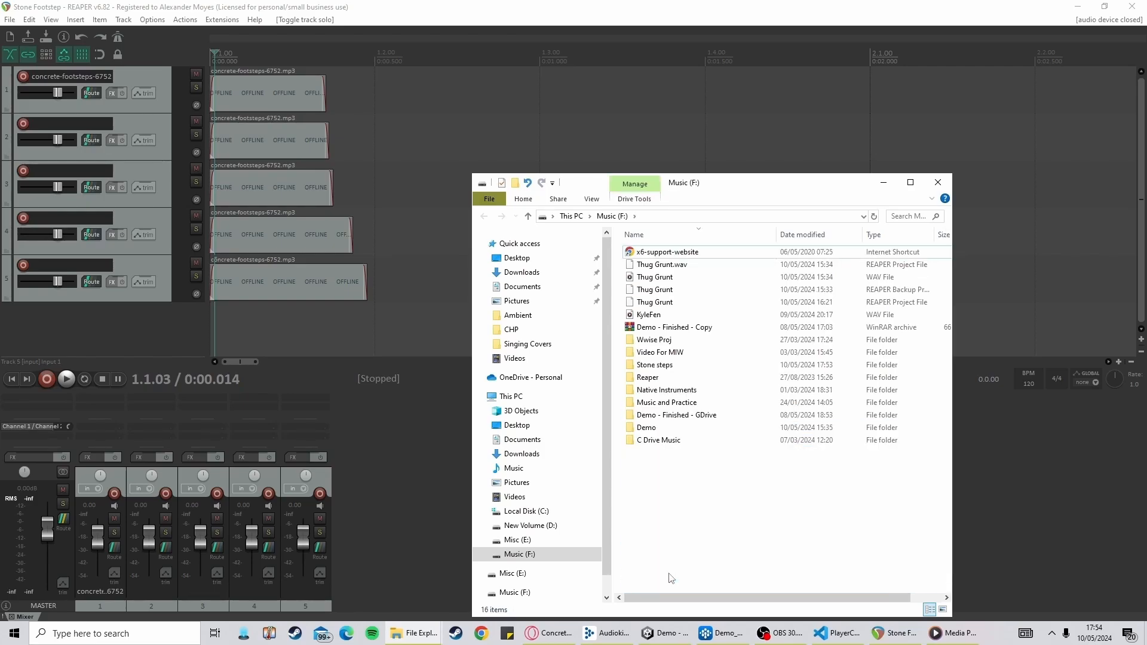
# Open the Stone steps folder to review the files it contains
pyautogui.doubleClick(687, 366)
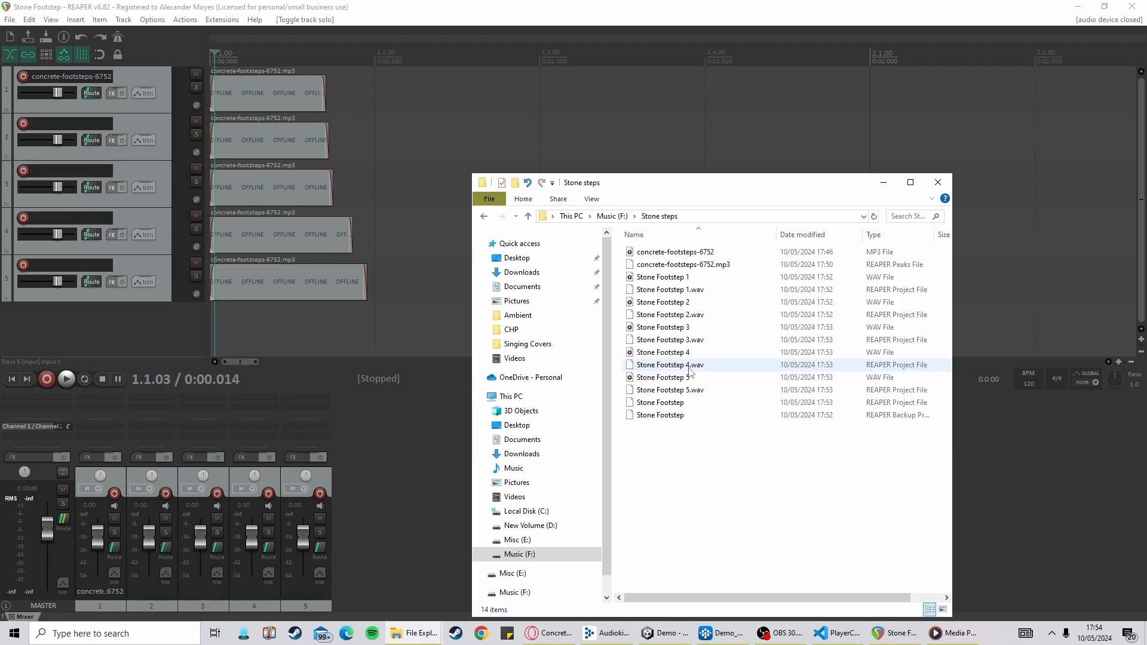
pyautogui.hotkey('alt', 'Left')
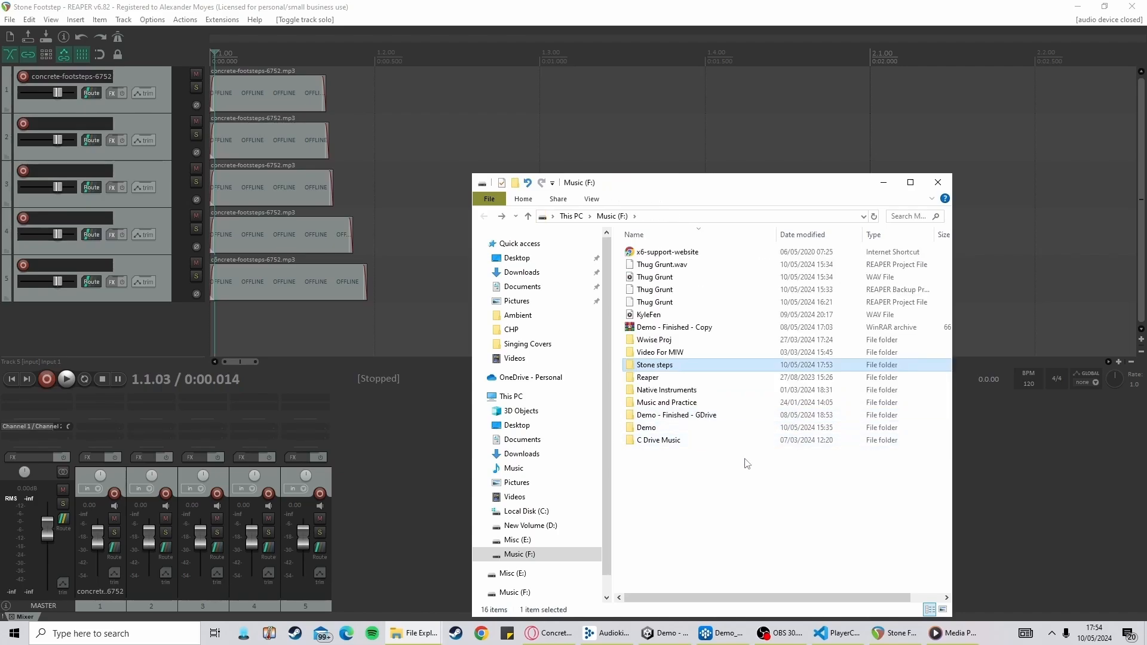
pyautogui.doubleClick(719, 367)
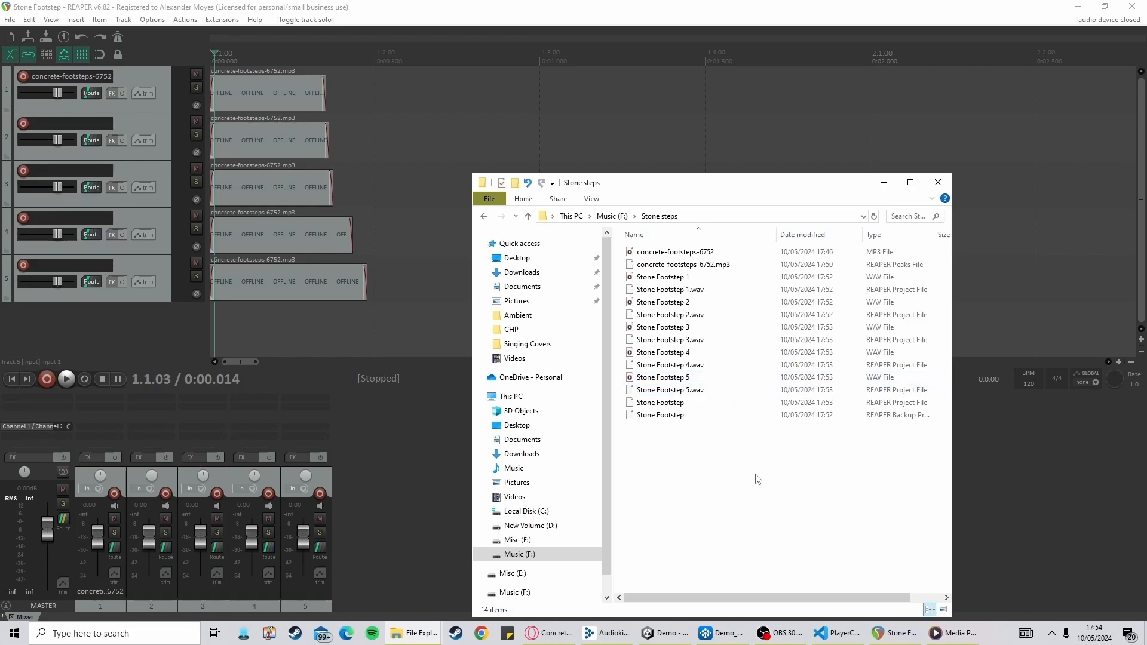
# Switch to Wwise and import Stone Footstep 1 to 5 from the Stone steps folder into the CaveSteps container
pyautogui.click(725, 632)
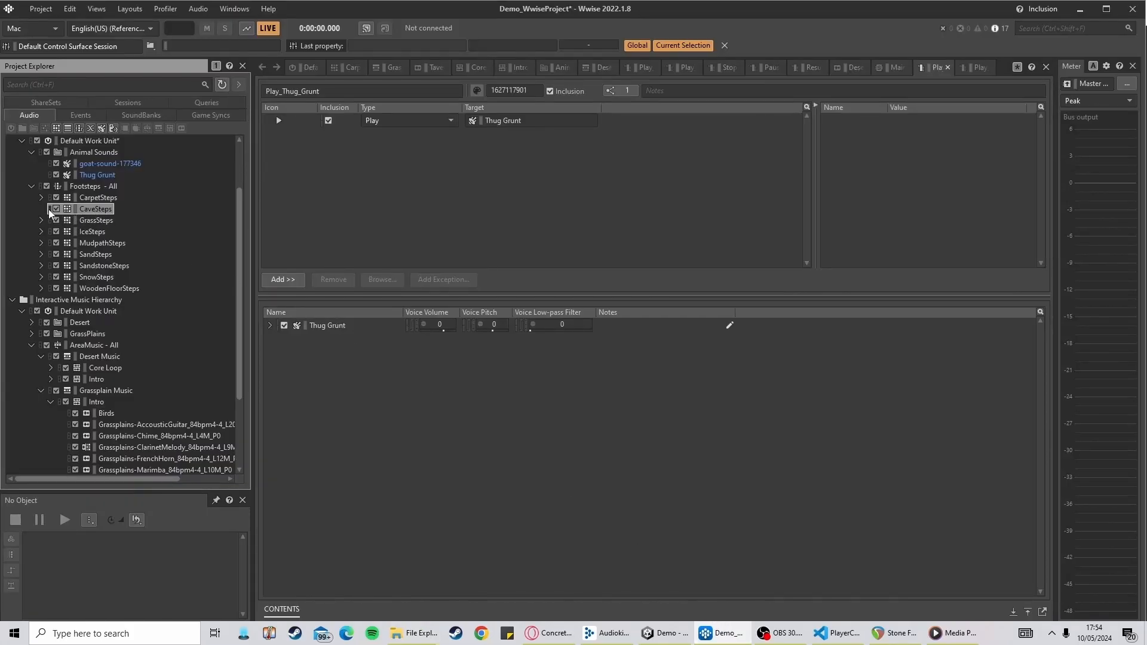
pyautogui.rightClick(90, 214)
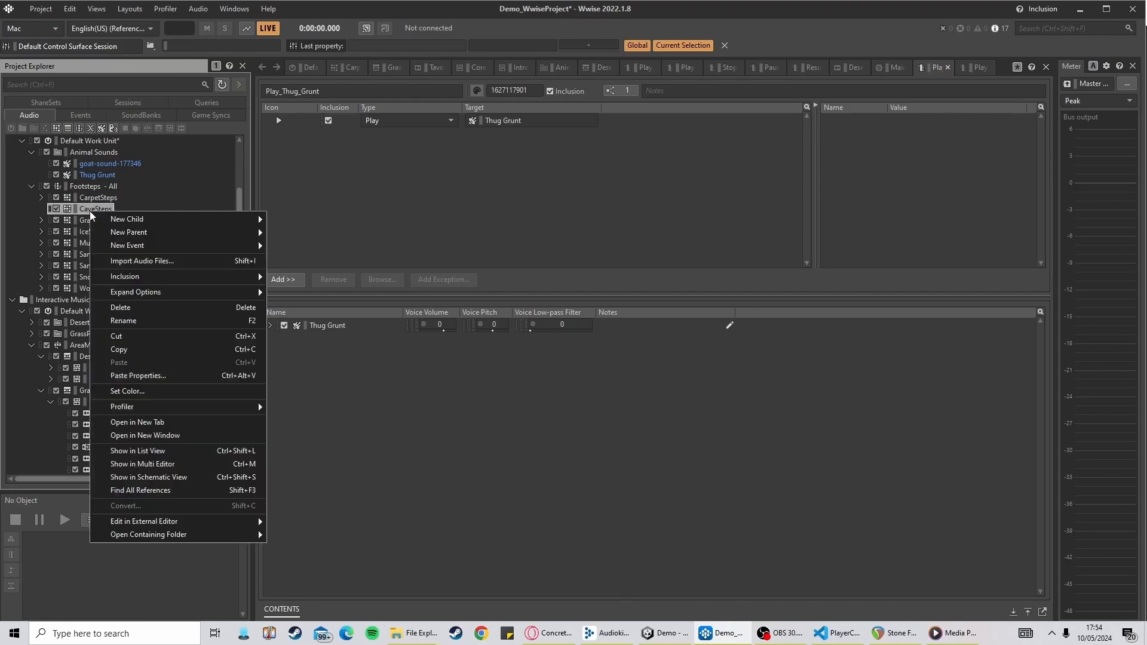
pyautogui.click(166, 266)
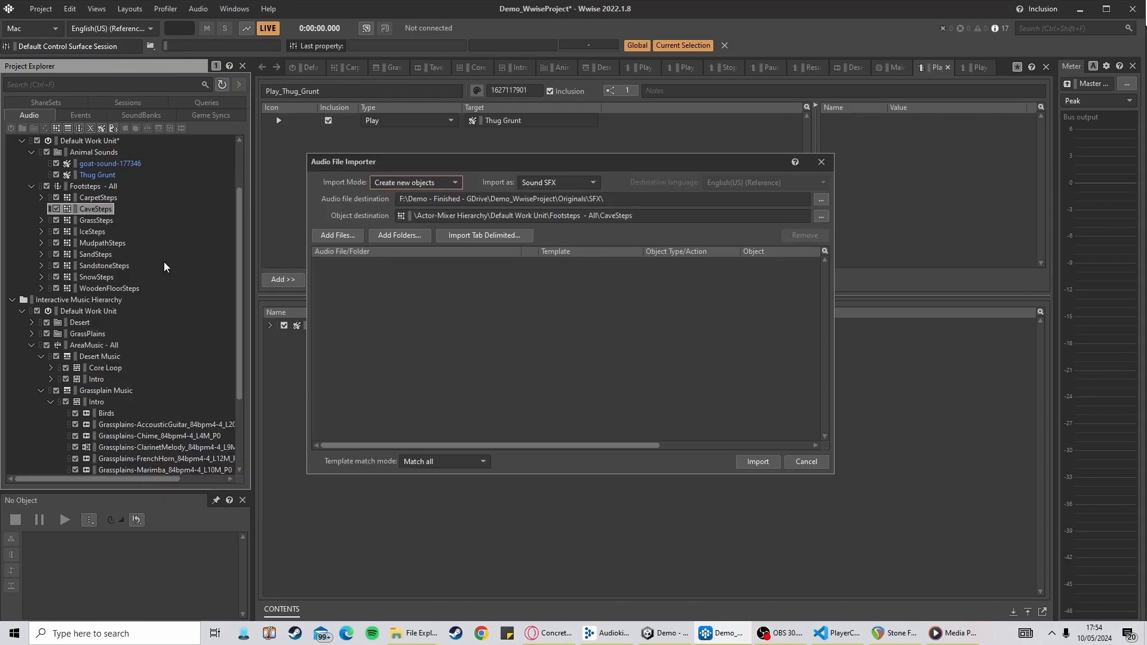
pyautogui.click(342, 237)
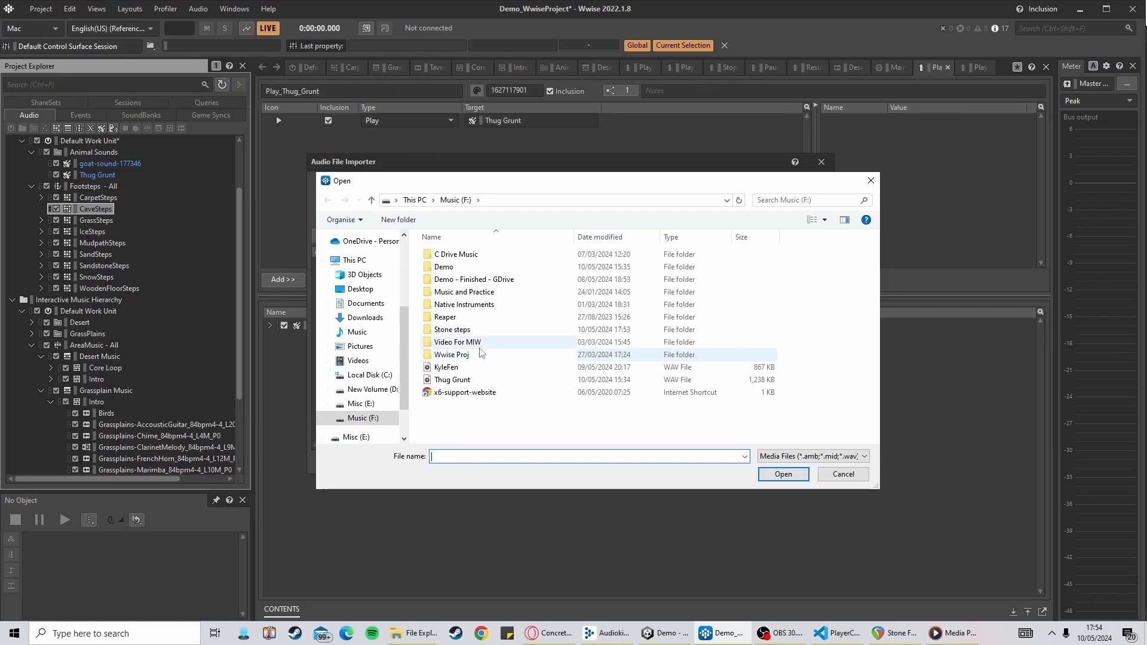
pyautogui.doubleClick(484, 329)
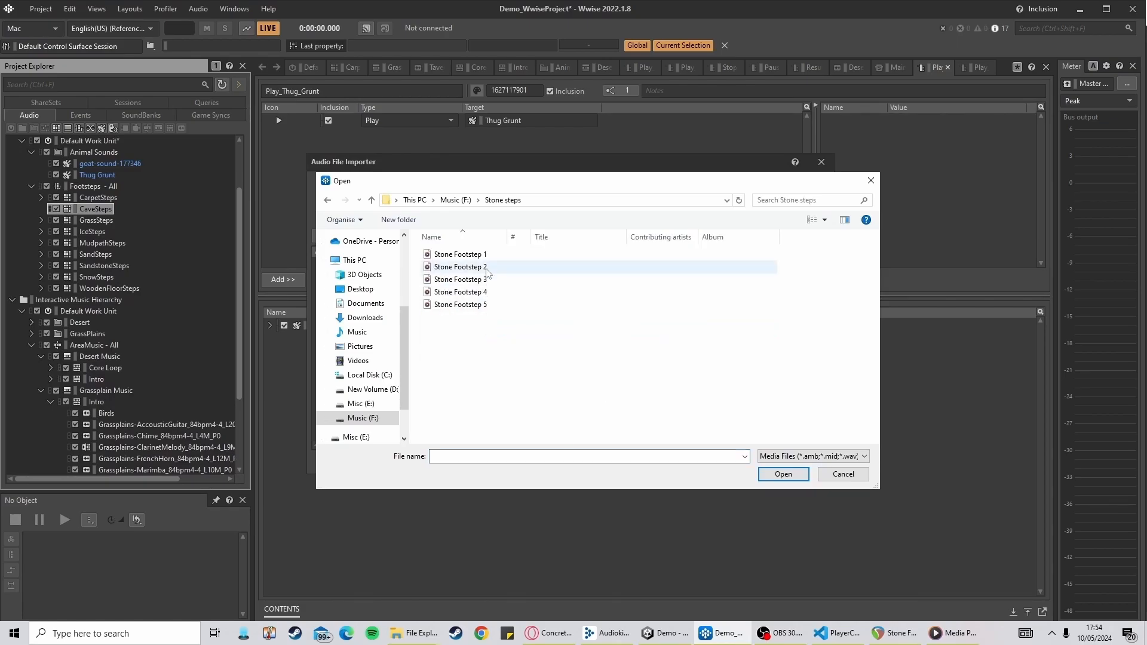
pyautogui.click(514, 255)
pyautogui.keyDown('shift'); pyautogui.click(494, 306); pyautogui.keyUp('shift')
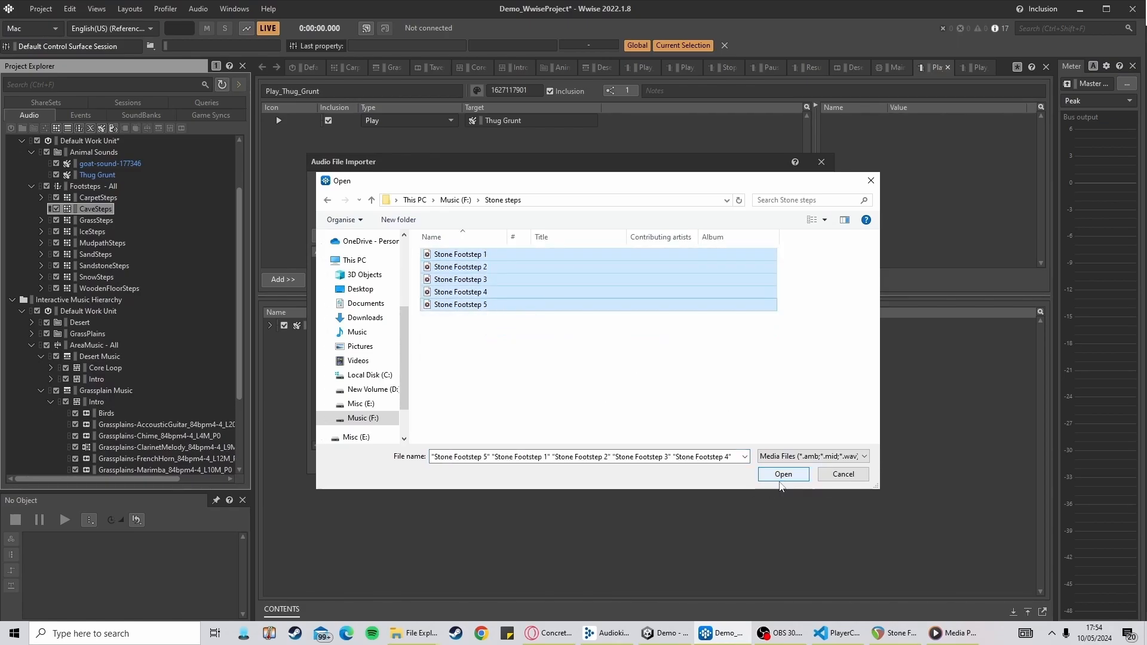
pyautogui.click(783, 475)
pyautogui.click(758, 462)
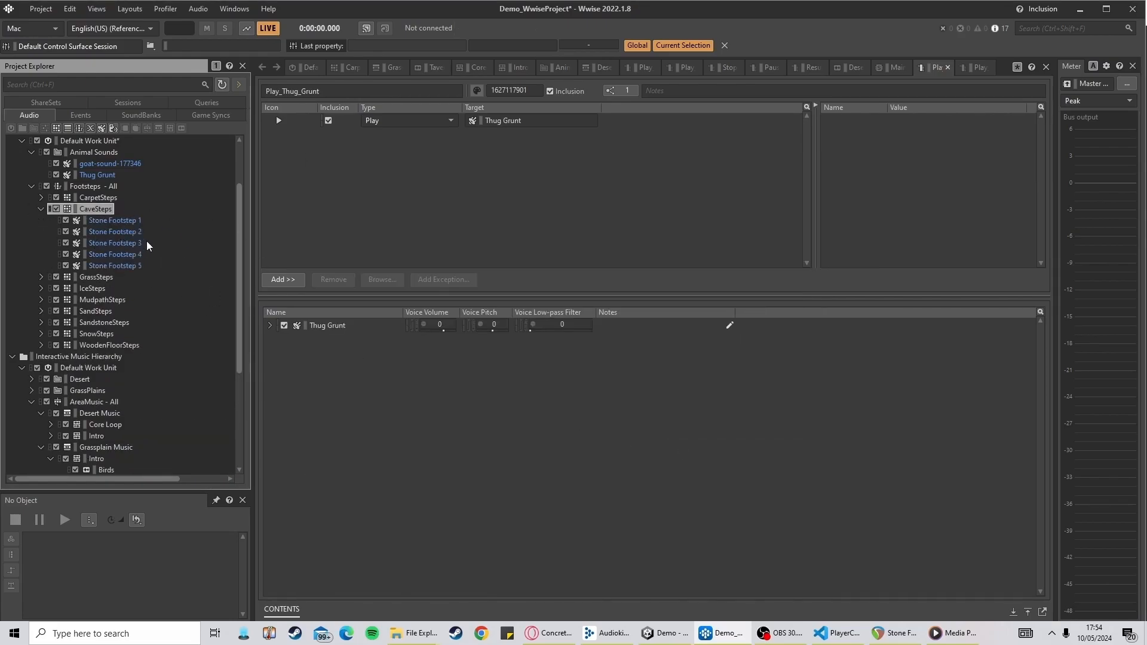
# Select Stone Footstep 1 under CaveSteps and play it back
pyautogui.click(119, 221)
pyautogui.press('space')
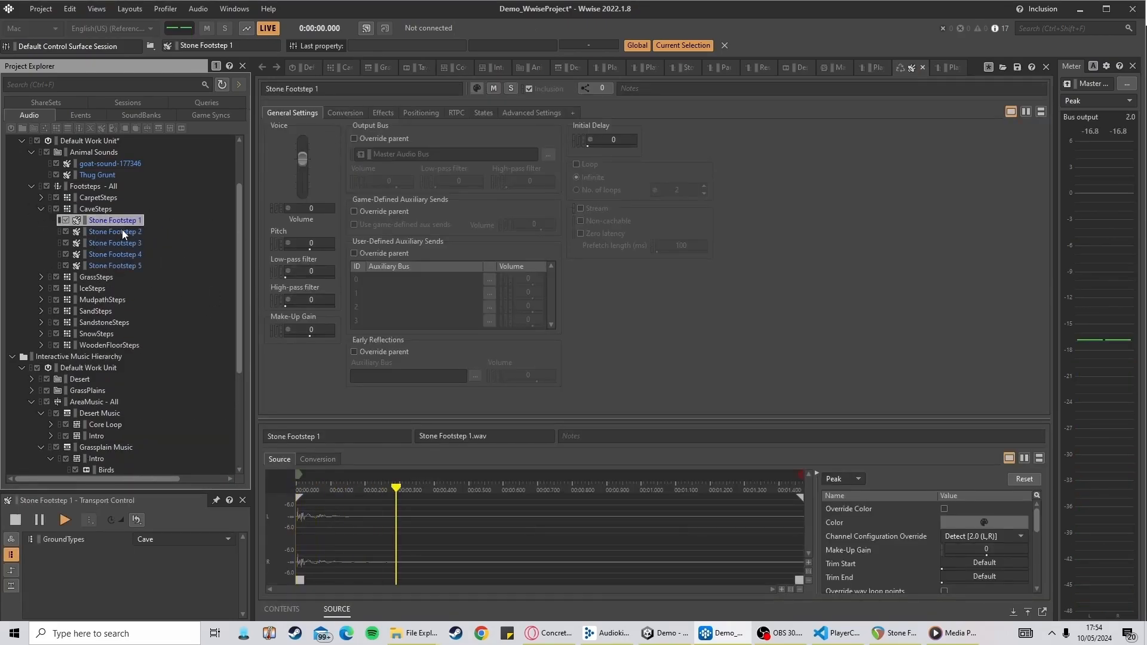
# Preview Stone Footstep 2, 3, 4 and 5 one after another under CaveSteps
pyautogui.click(124, 229)
pyautogui.press('space')
pyautogui.click(131, 246)
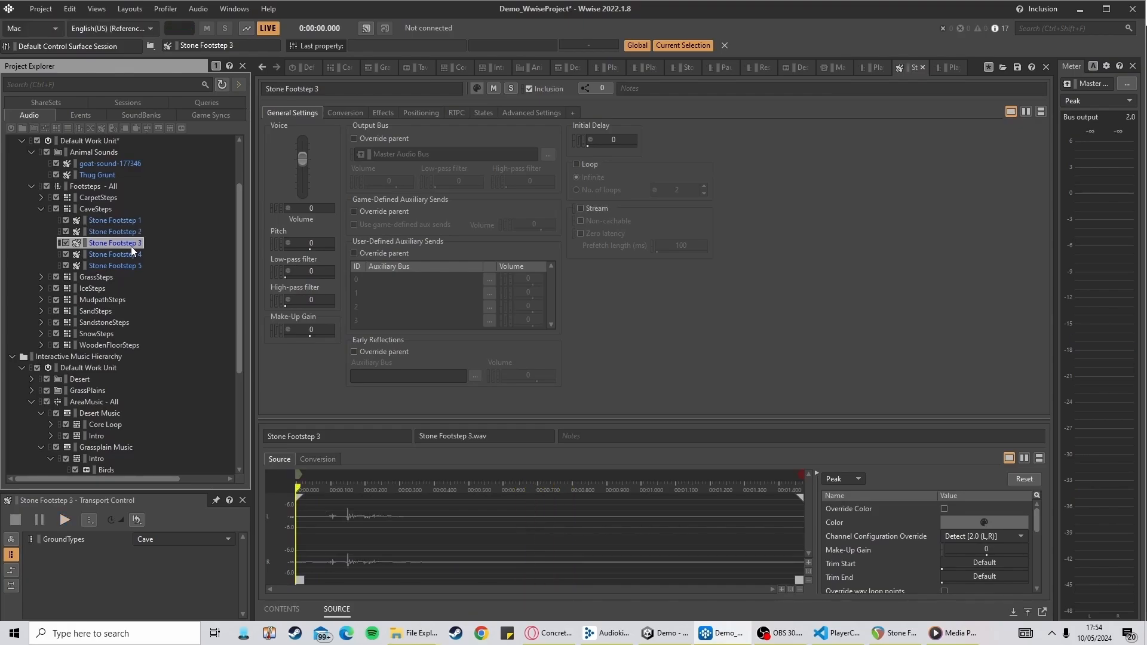
pyautogui.press('space')
pyautogui.click(131, 256)
pyautogui.press('space')
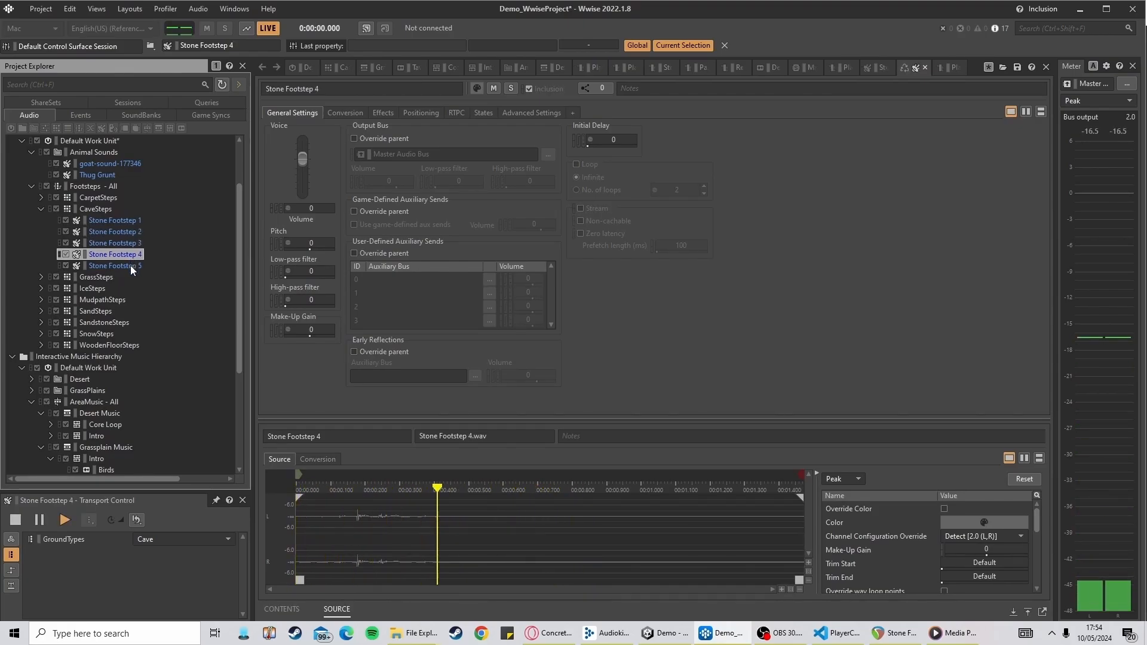
pyautogui.click(131, 265)
pyautogui.press('space')
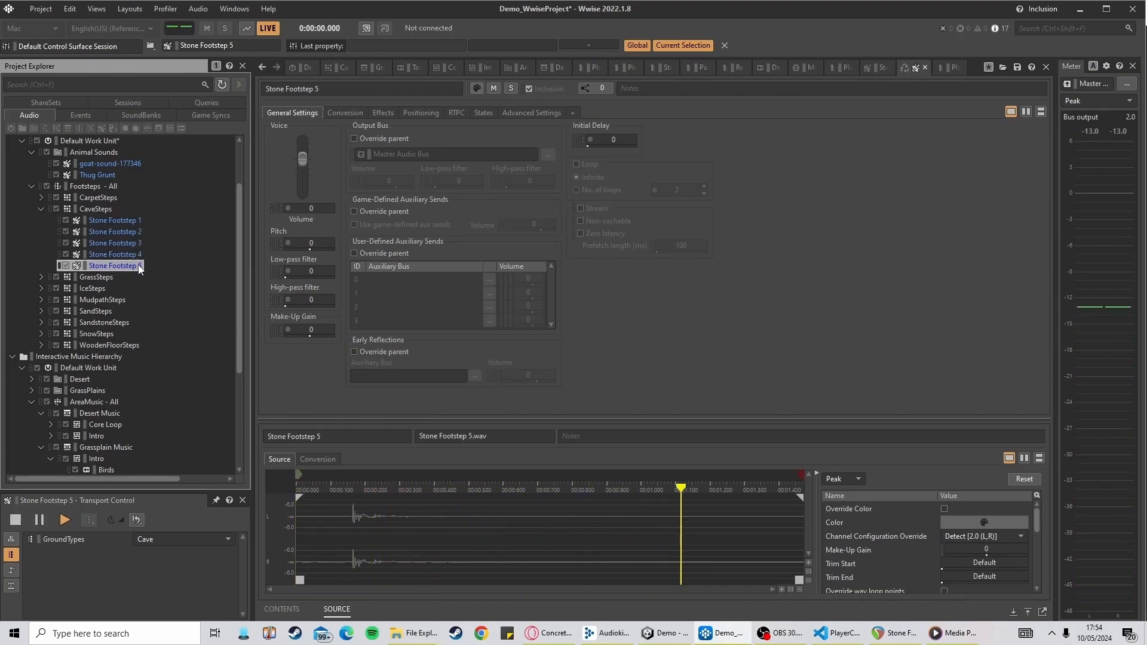
pyautogui.click(98, 209)
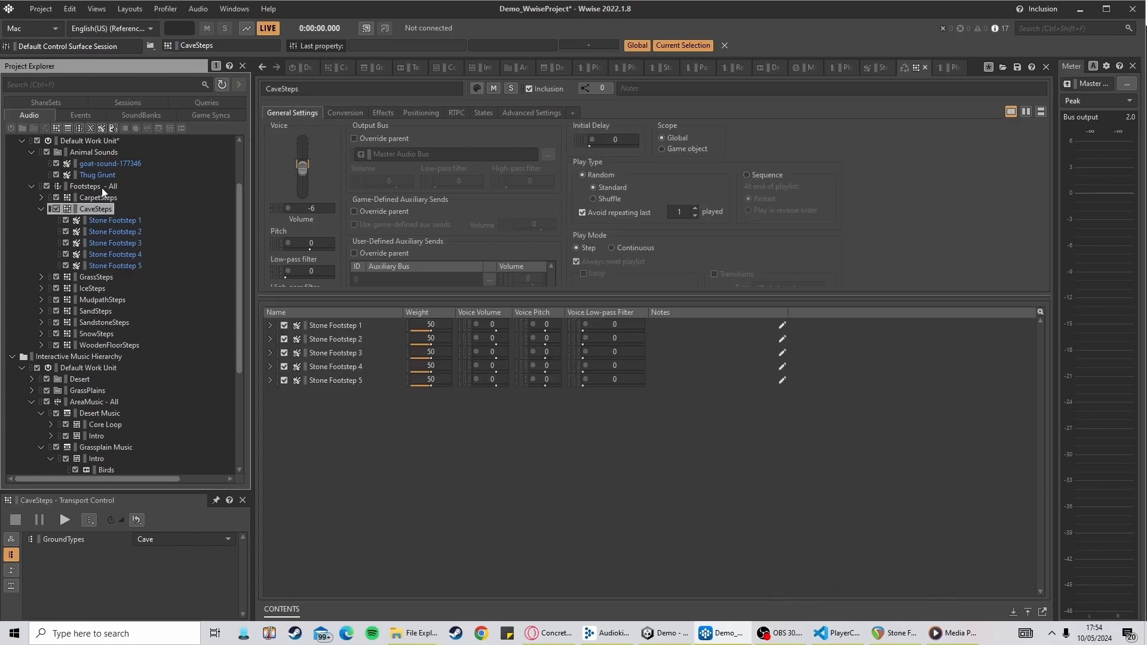
pyautogui.rightClick(92, 185)
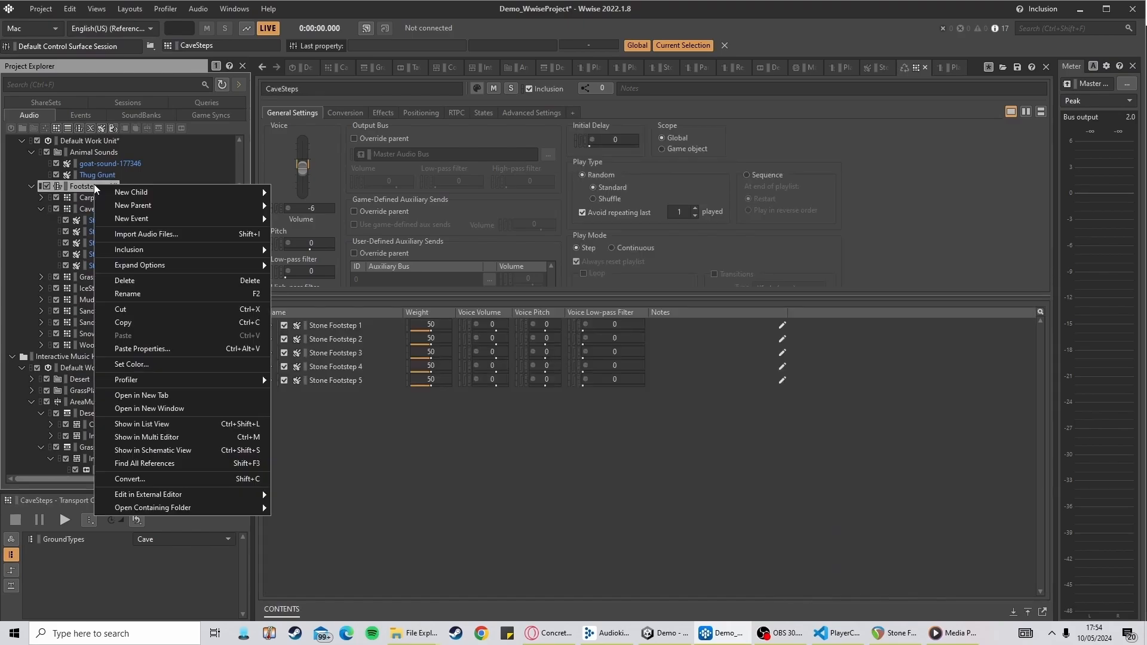
pyautogui.rightClick(78, 186)
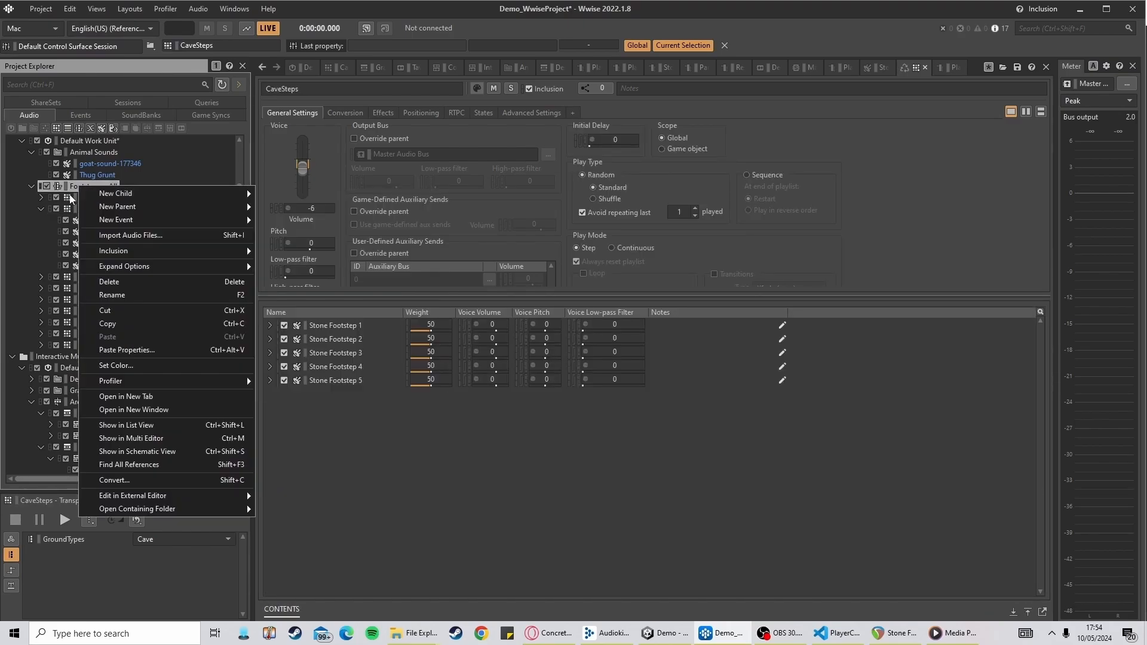
pyautogui.rightClick(70, 187)
pyautogui.moveTo(120, 197)
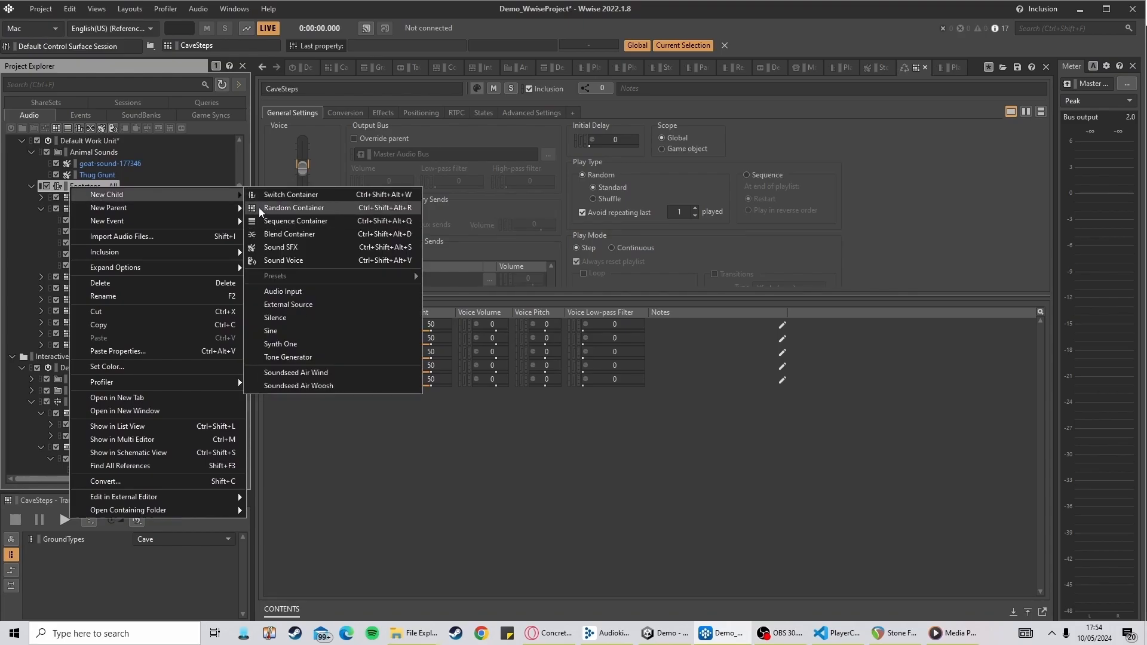
pyautogui.click(3, 233)
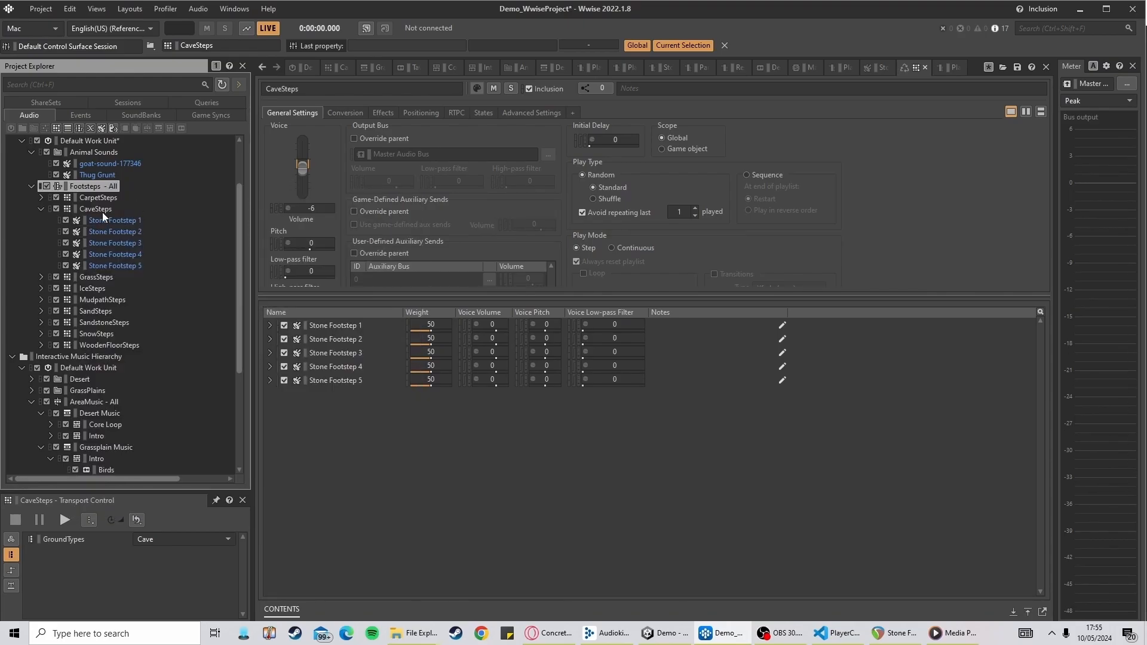
# Select the CaveSteps container and play it back several times to hear the random footsteps
pyautogui.click(95, 209)
pyautogui.press('space')
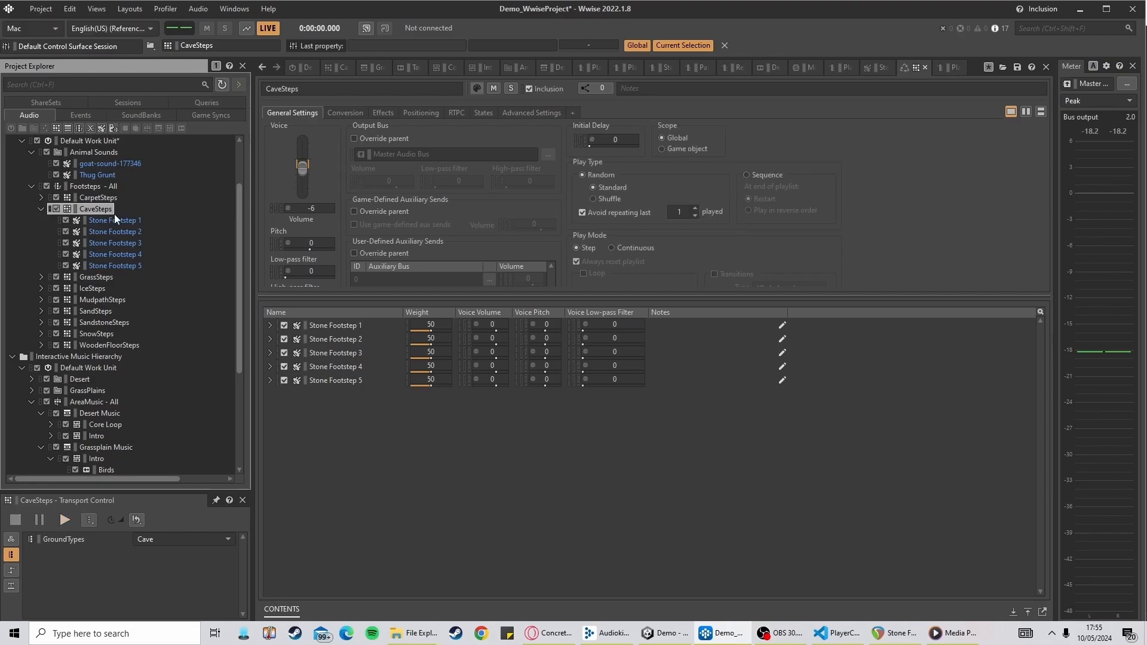
pyautogui.click(65, 521)
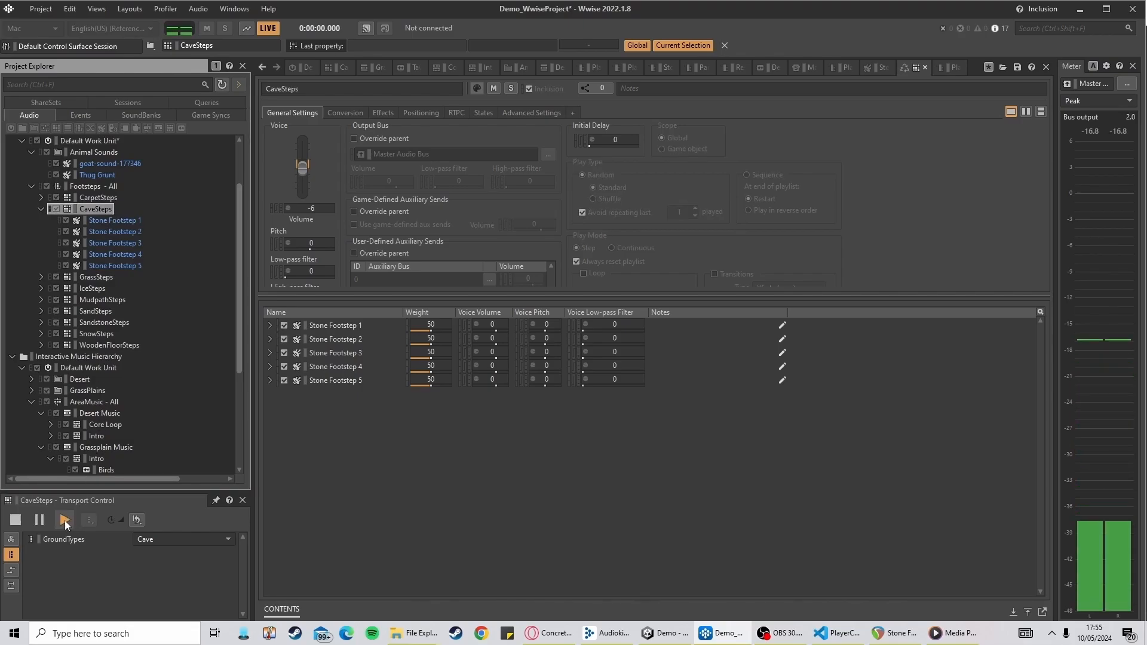
pyautogui.click(65, 522)
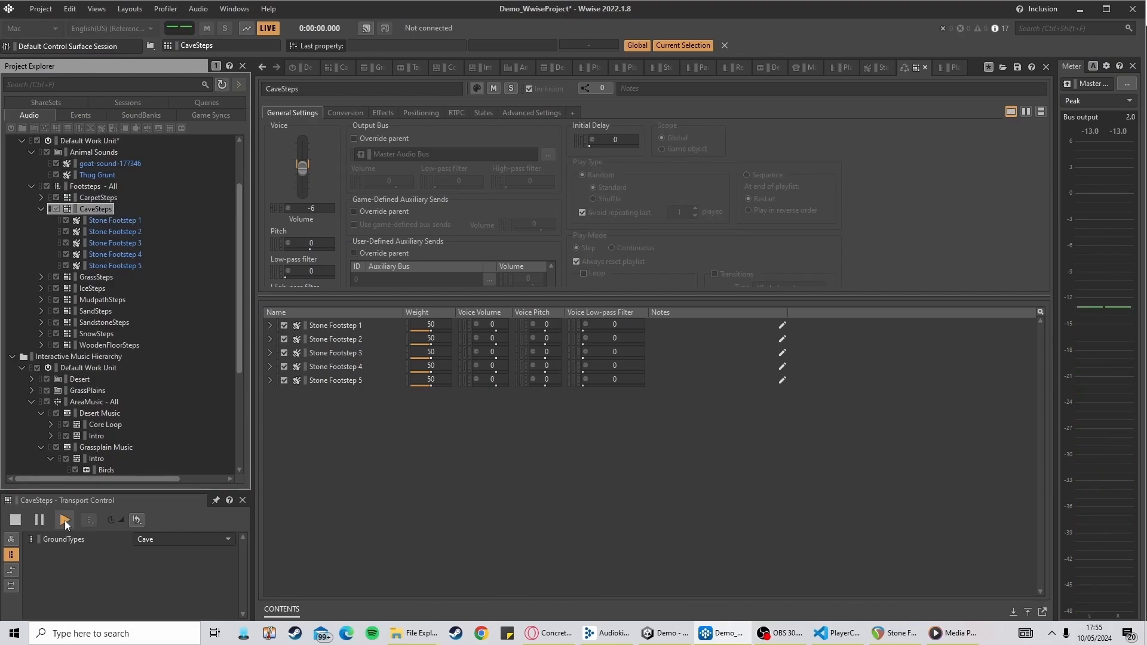
pyautogui.click(65, 521)
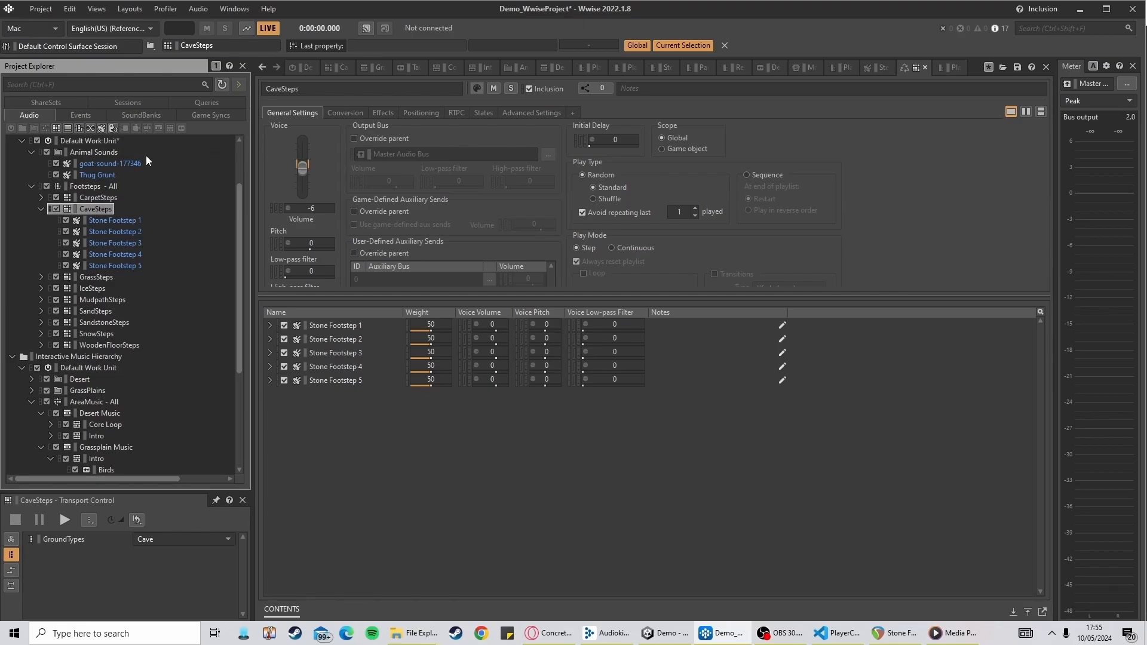
# Override the parent effects on CaveSteps and add a Matrix Reverb with the Default (Custom) preset
pyautogui.click(386, 115)
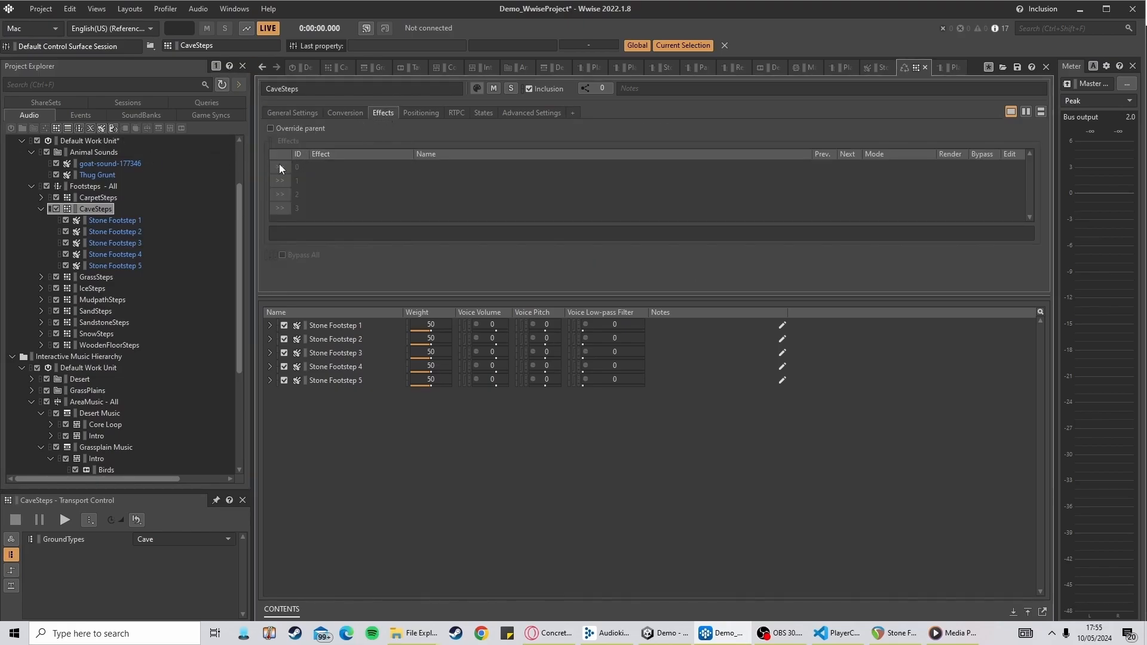
pyautogui.click(273, 127)
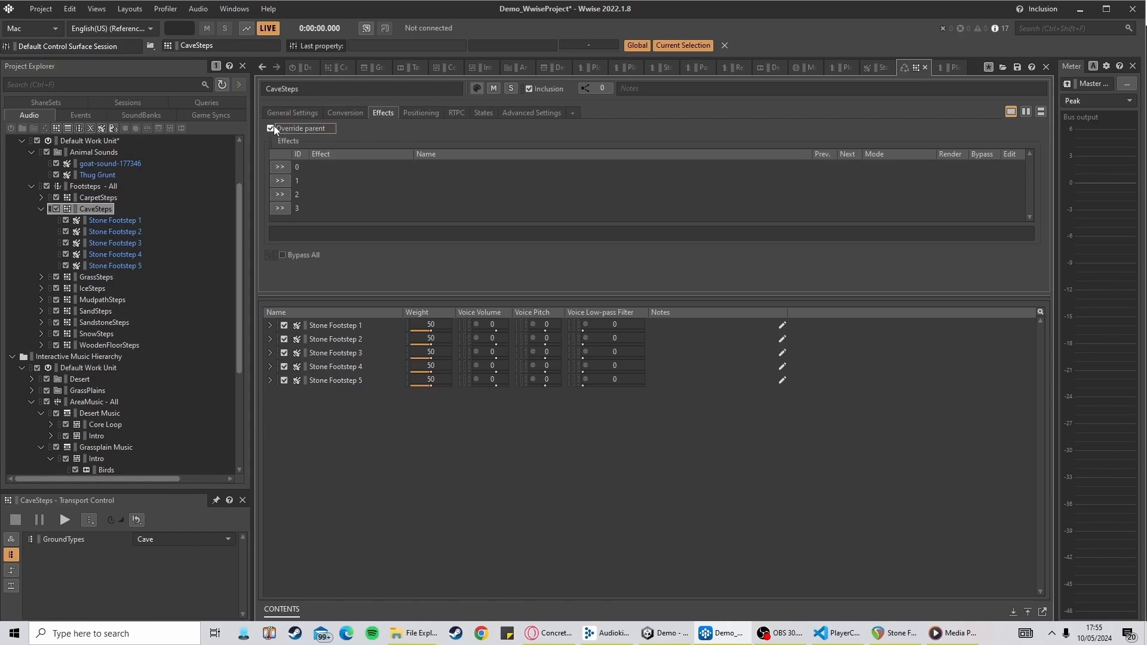
pyautogui.scroll(2, 102, 217)
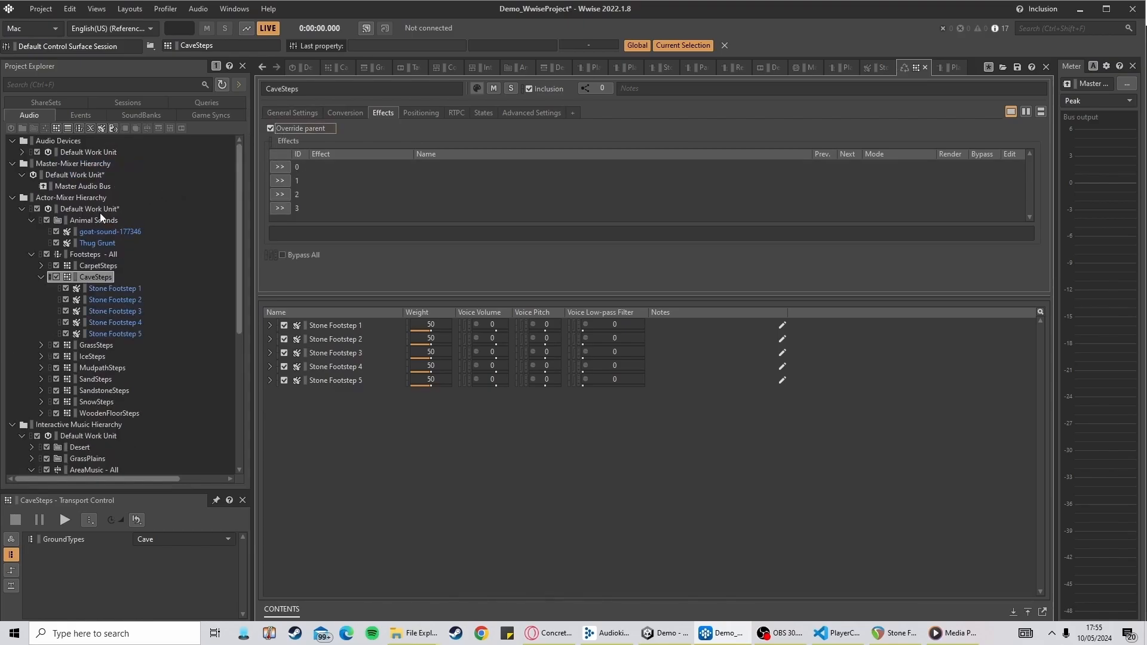
pyautogui.click(285, 167)
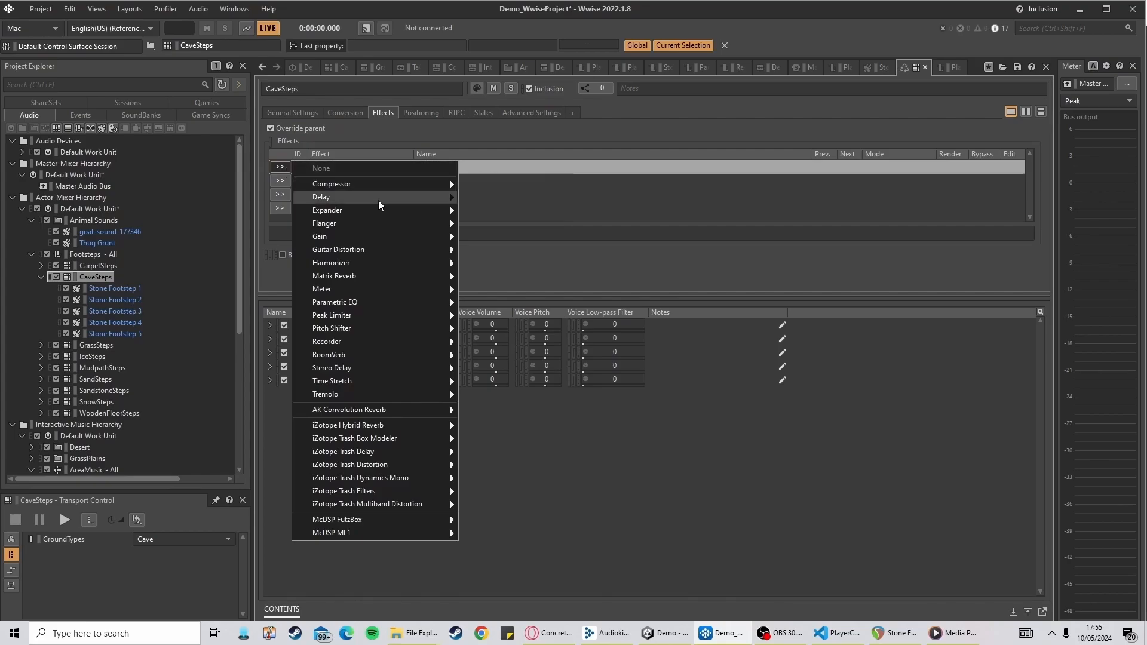
pyautogui.moveTo(368, 276)
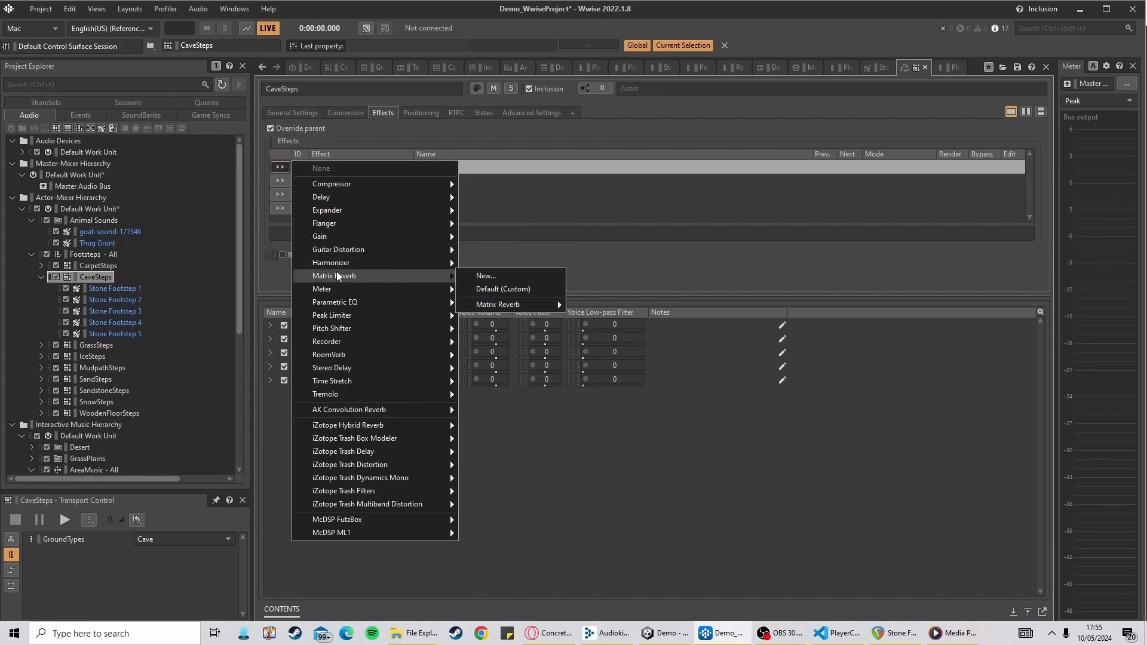
pyautogui.moveTo(430, 266)
pyautogui.click(500, 288)
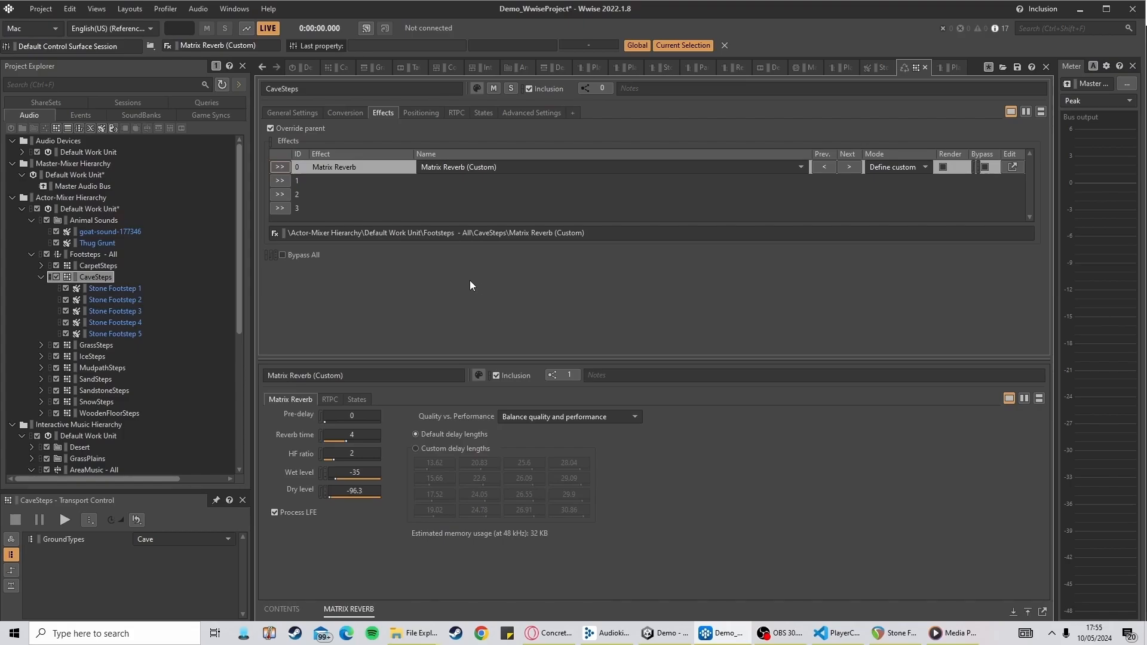
# While previewing CaveSteps, set the Matrix Reverb wet level to about -33 and dry level to -3.3
pyautogui.click(94, 276)
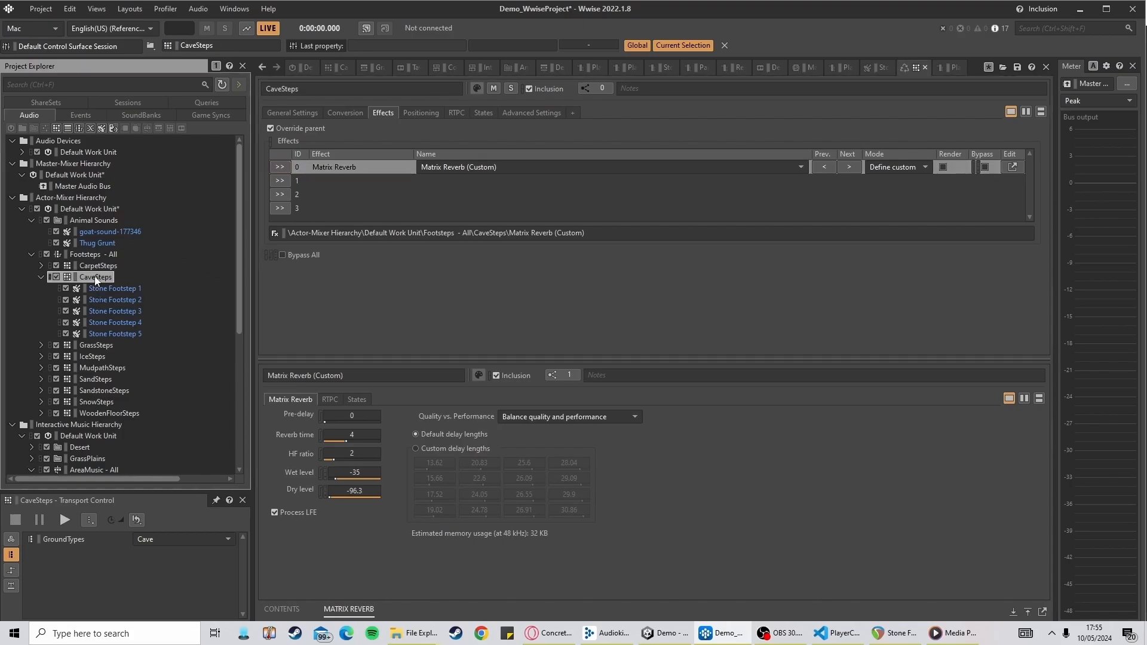
pyautogui.press('space')
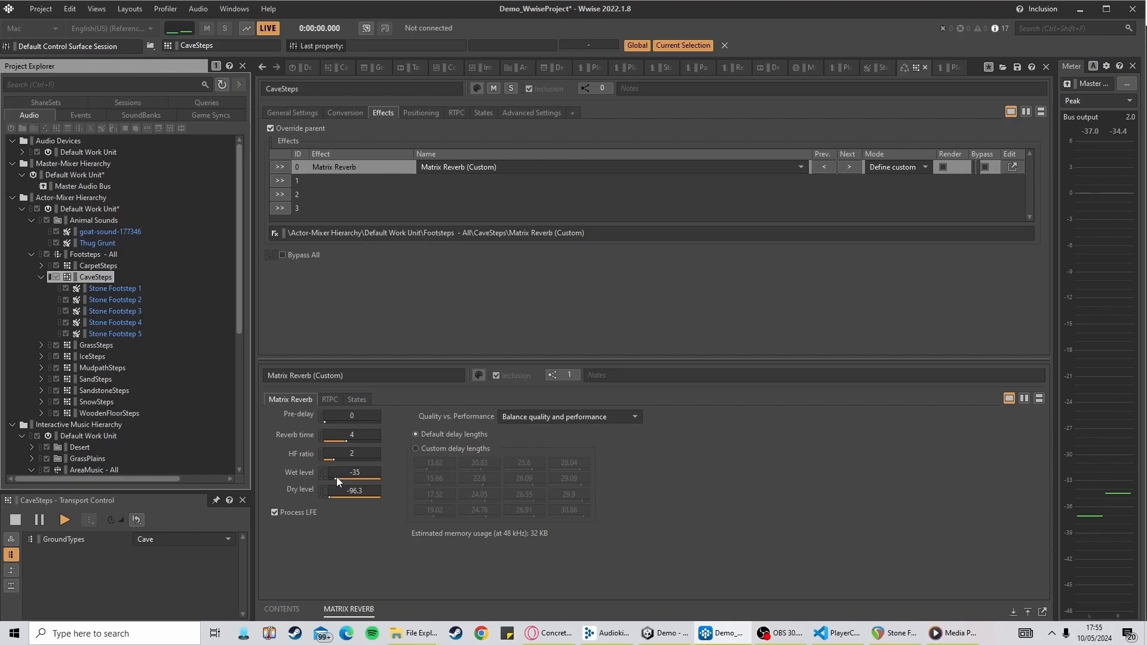
pyautogui.moveTo(336, 478); pyautogui.dragTo(383, 506)
pyautogui.press('space')
pyautogui.press('space')
pyautogui.press('space')
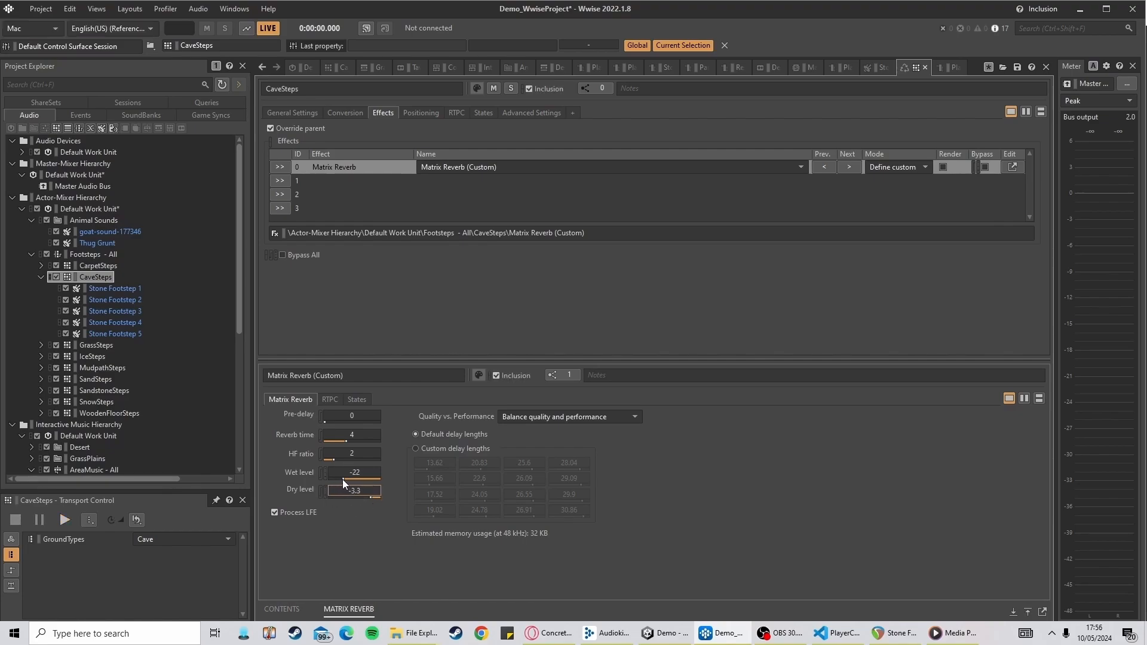
pyautogui.moveTo(342, 479)
pyautogui.mouseDown()
pyautogui.moveTo(328, 480)
pyautogui.moveTo(344, 483)
pyautogui.mouseUp()
pyautogui.press('space')
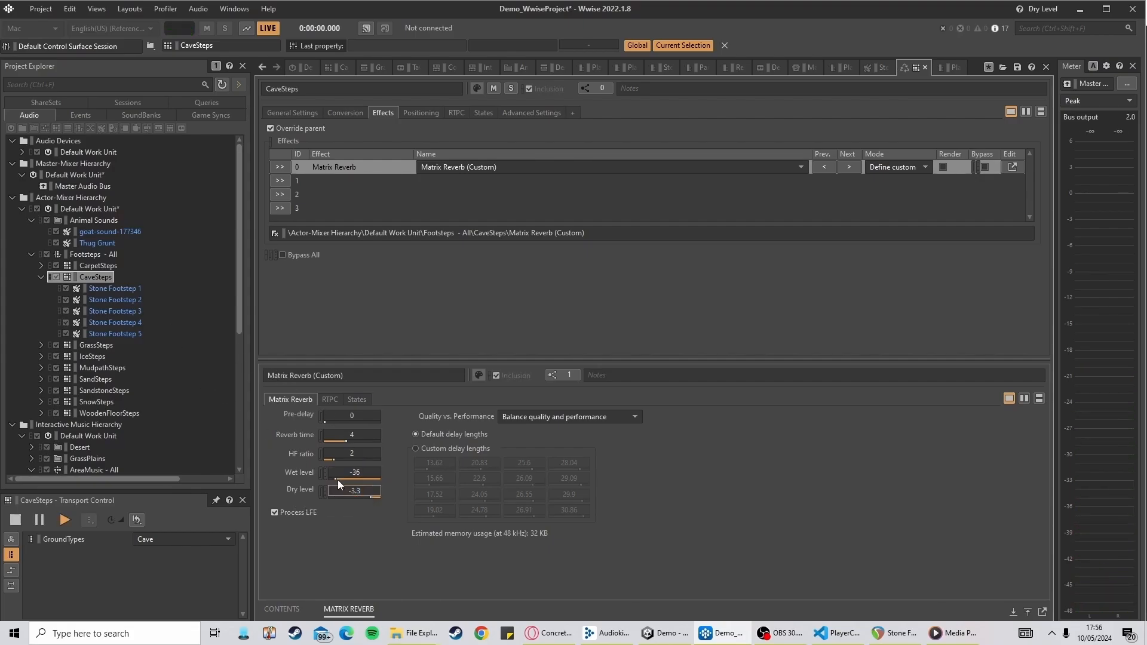
pyautogui.moveTo(336, 479); pyautogui.dragTo(339, 479)
pyautogui.press('space')
pyautogui.press('space')
pyautogui.click(280, 180)
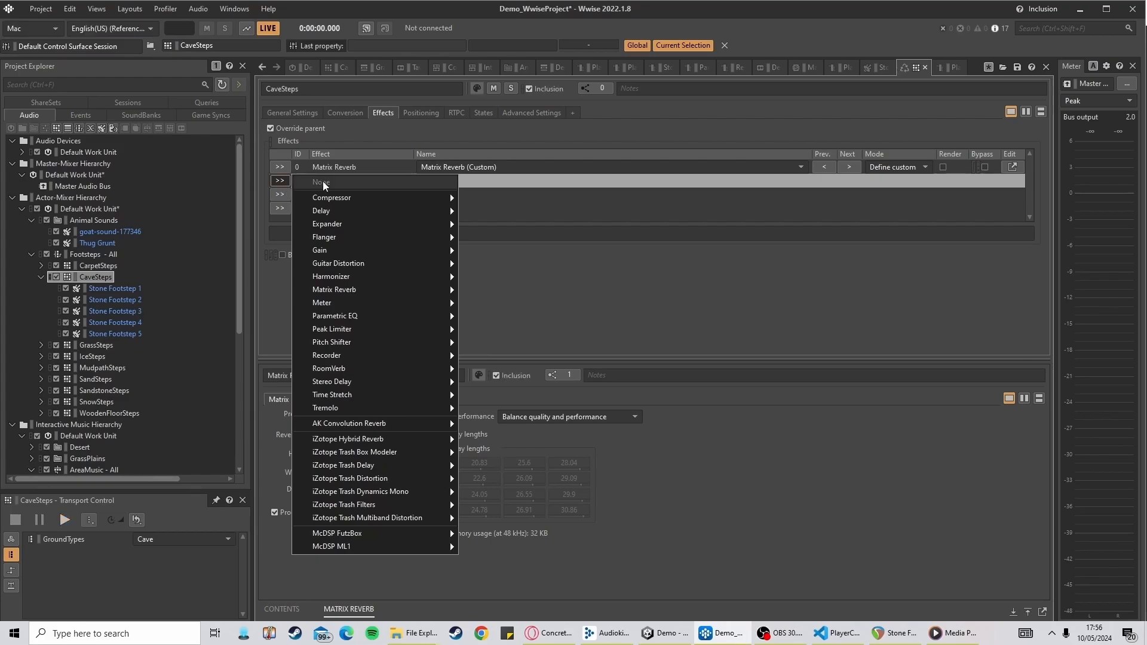
pyautogui.moveTo(346, 288)
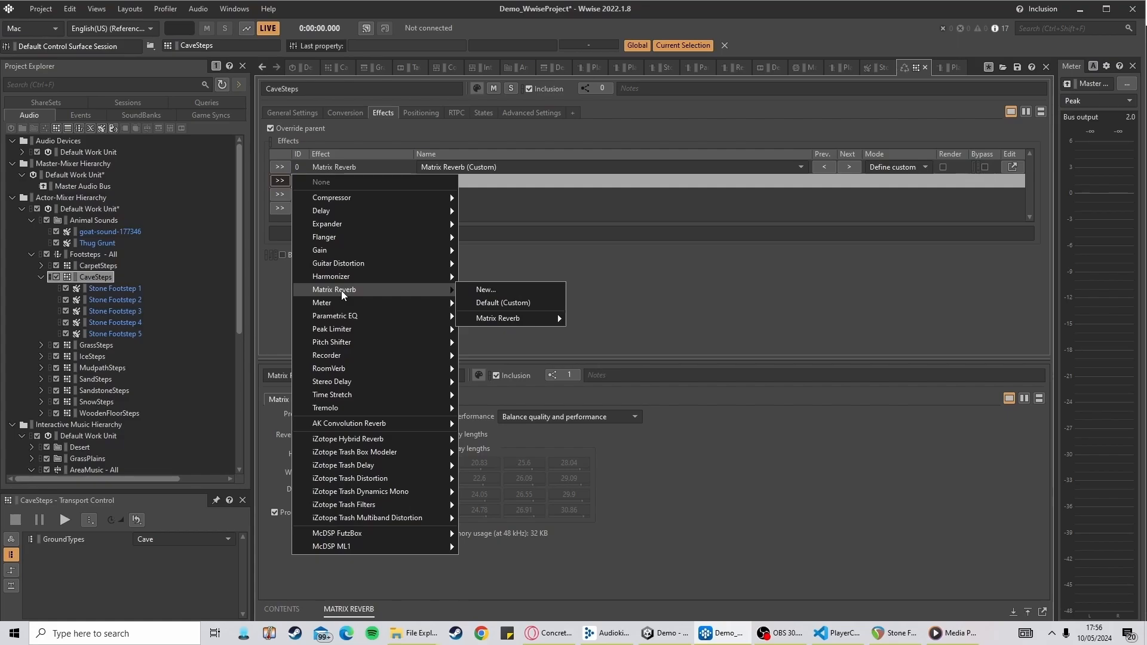
pyautogui.moveTo(353, 386)
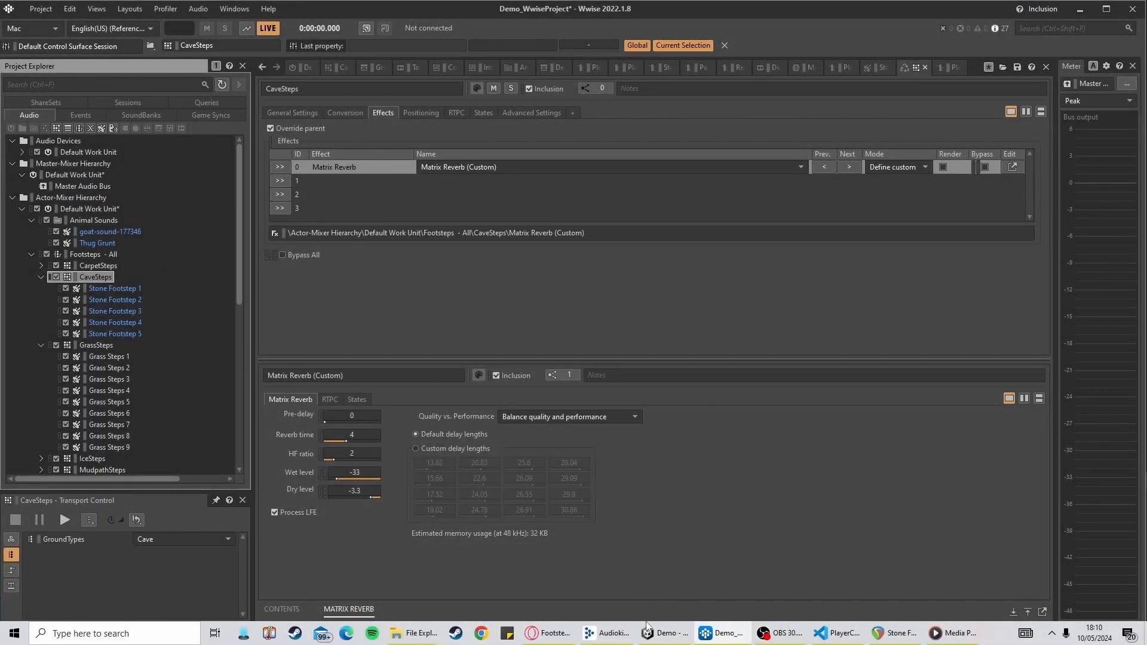
# Switch to Unity, run the game, and walk the player character into the cave area to test the footsteps
pyautogui.click(647, 633)
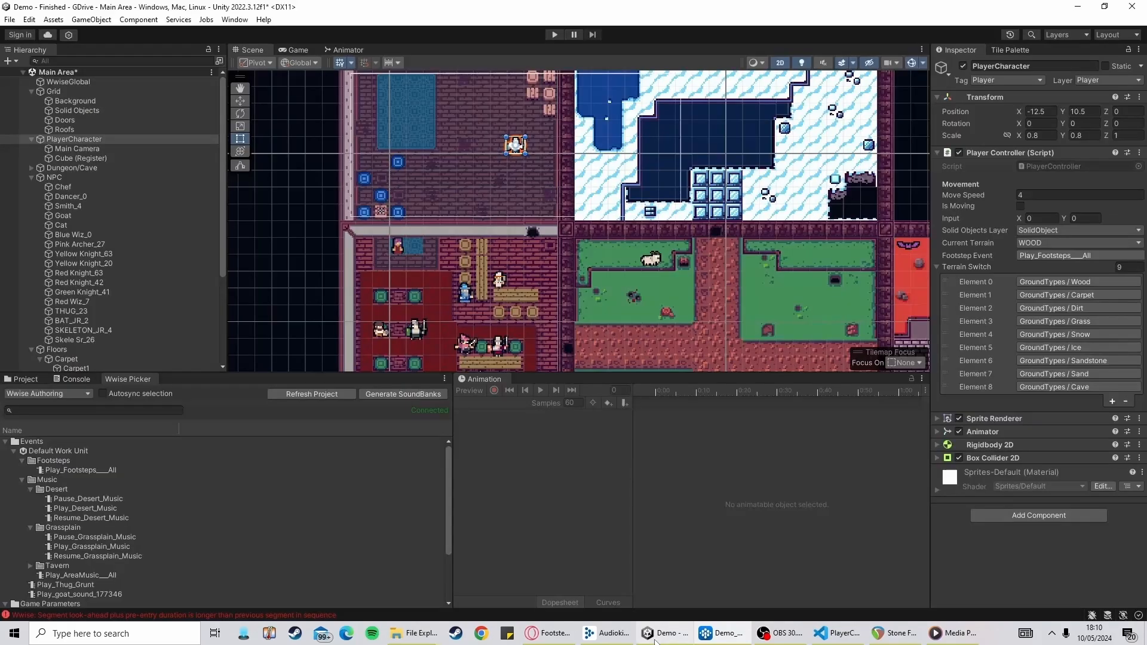
pyautogui.click(550, 34)
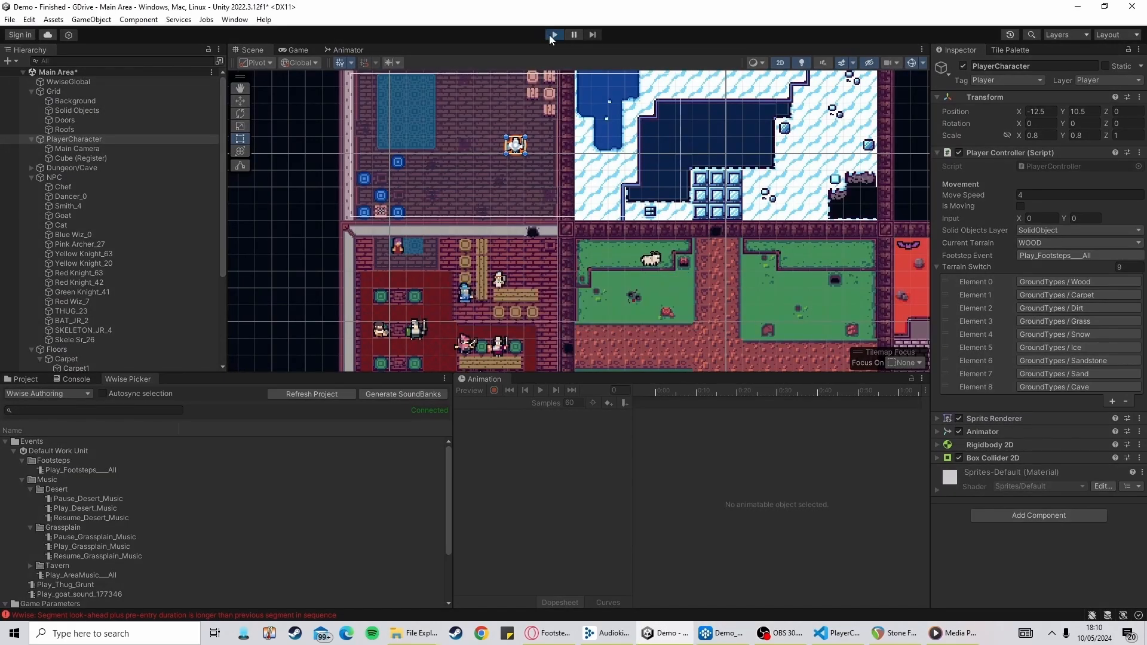
pyautogui.press('s')
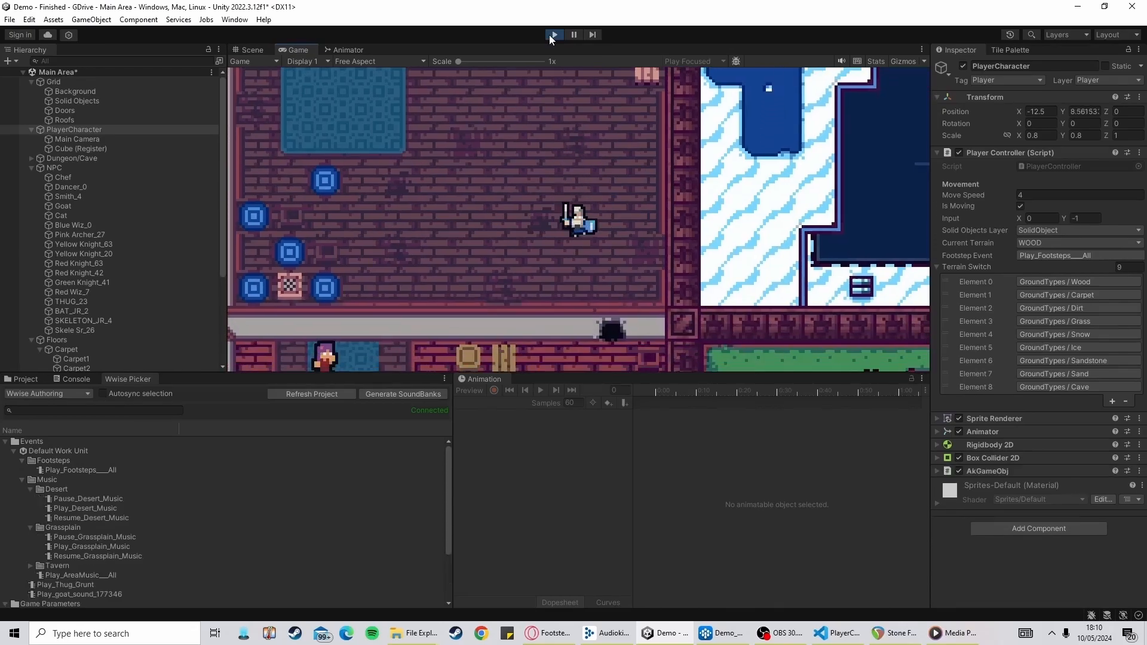
pyautogui.press('d')
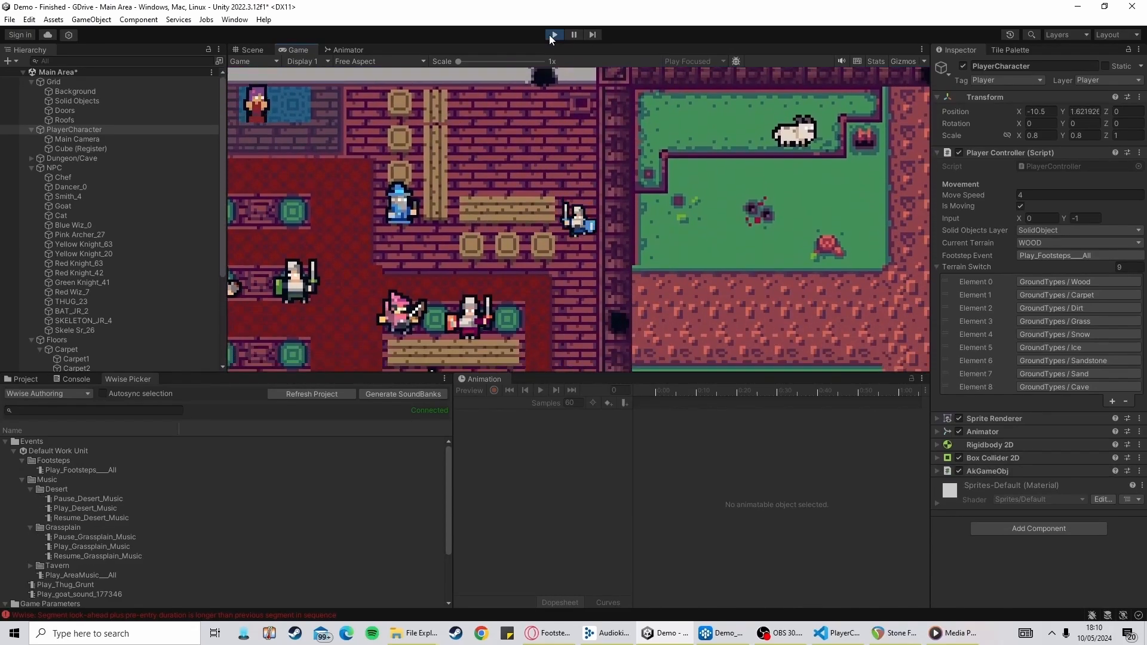
pyautogui.press('d')
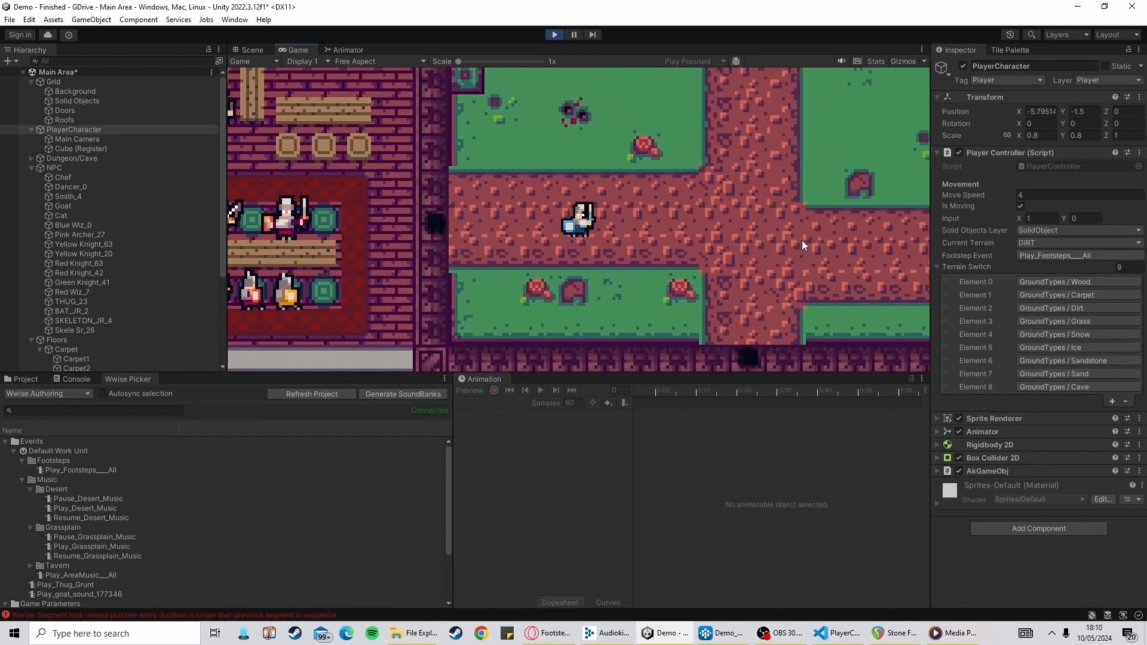
pyautogui.press('s')
pyautogui.press('d')
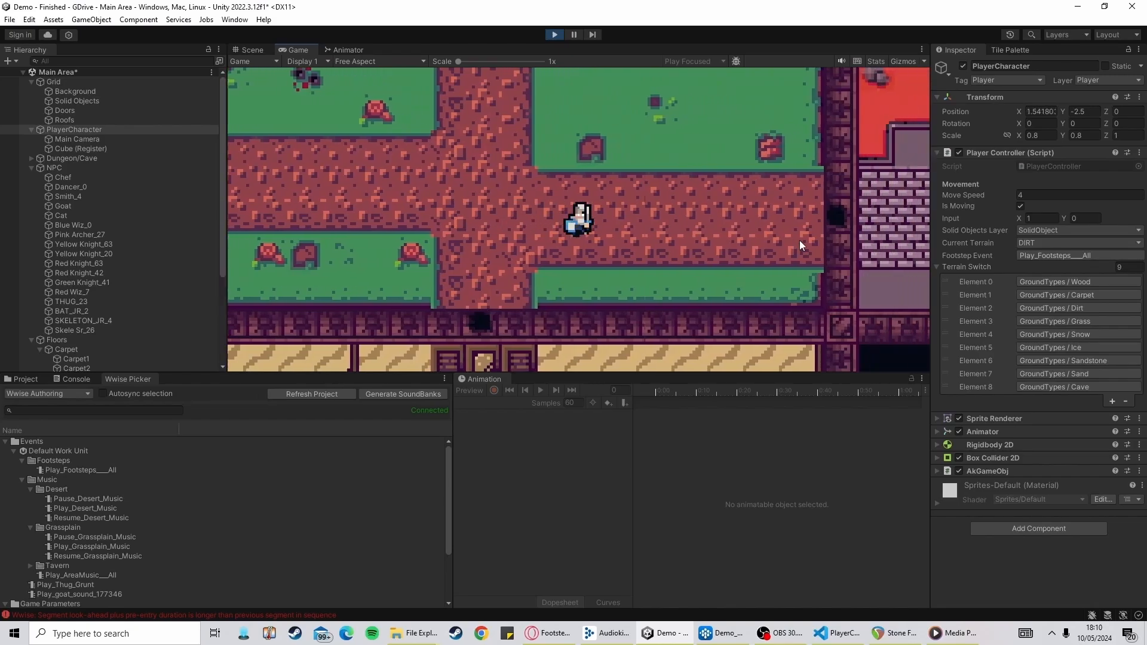
pyautogui.press('d')
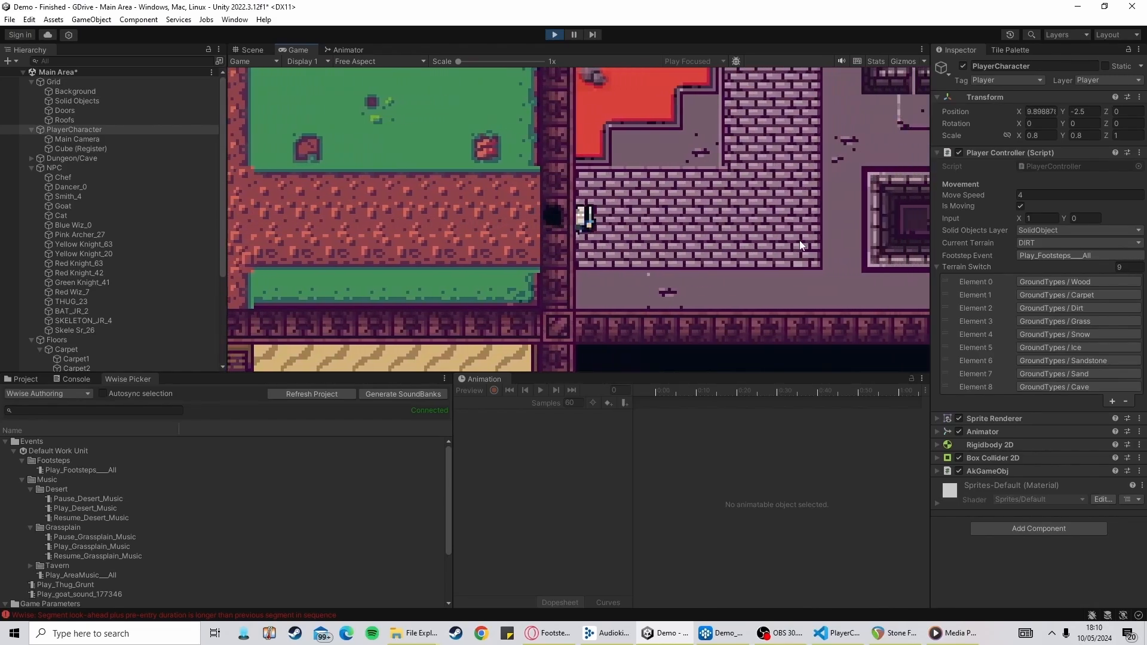
pyautogui.press('w')
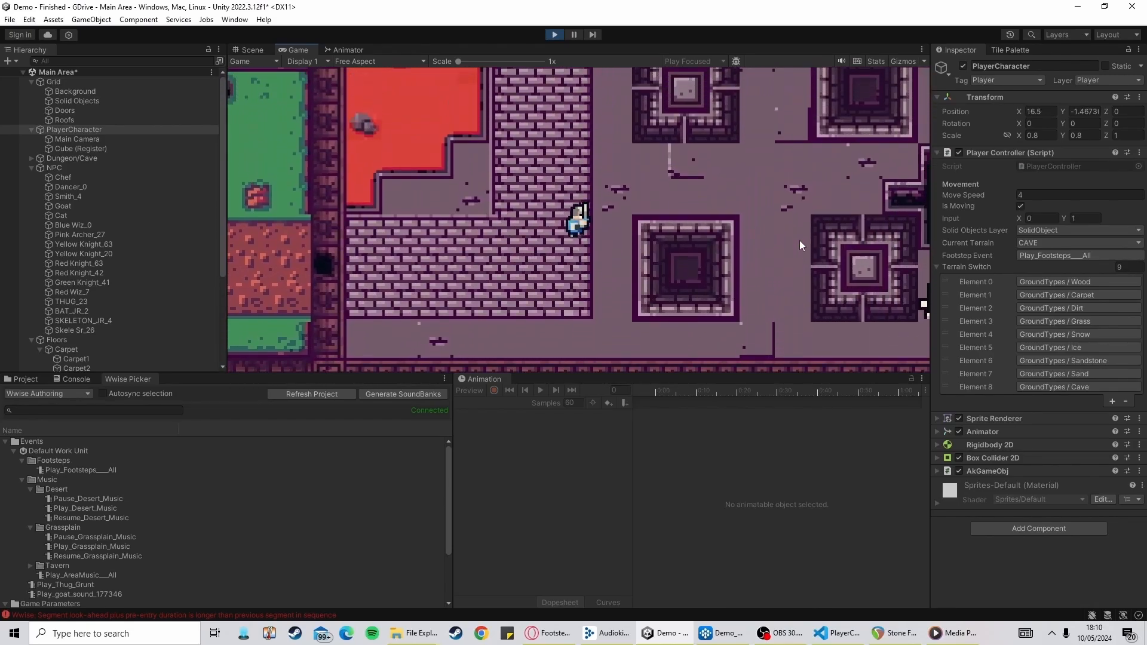
pyautogui.press('a')
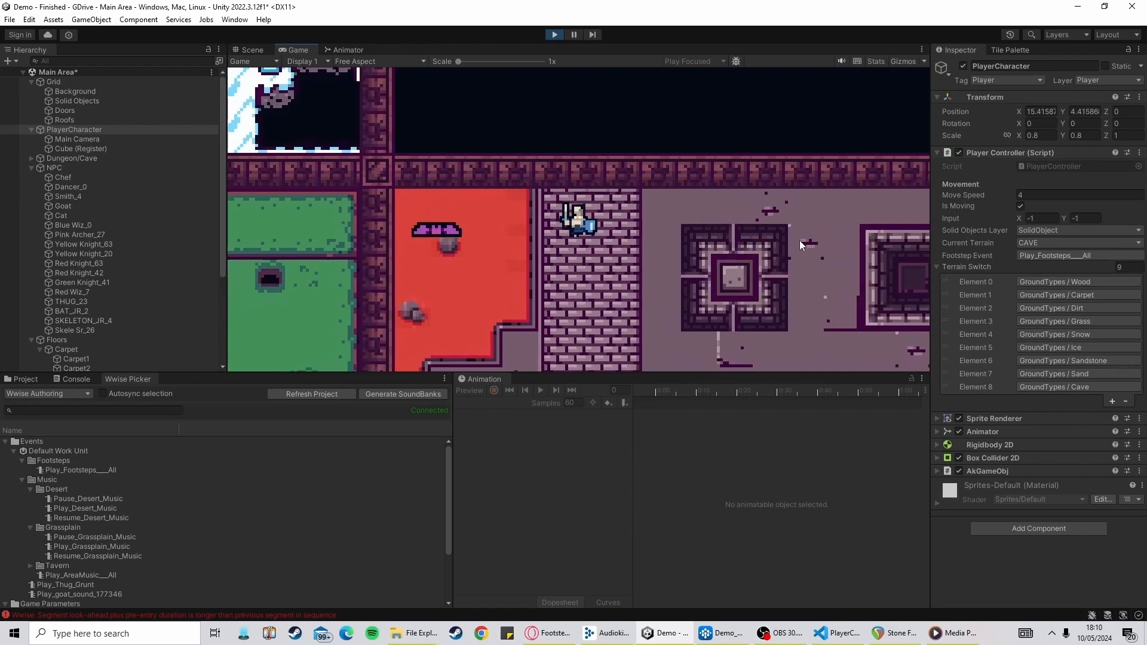
pyautogui.press('s')
pyautogui.press('d')
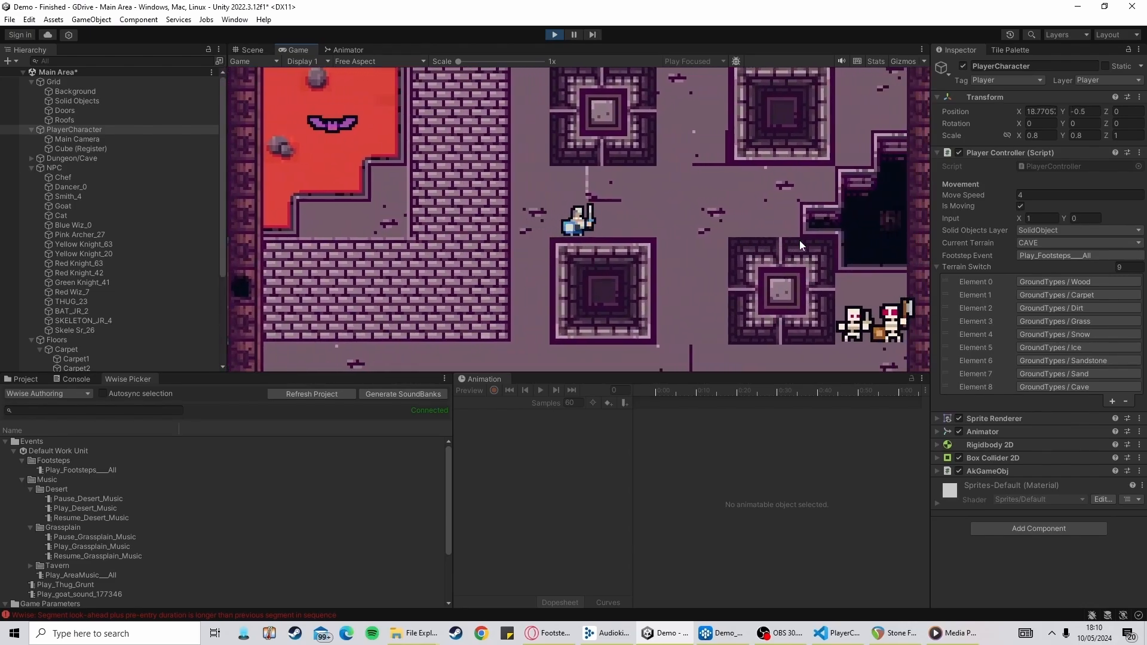
# Walk the player character around the cave area to listen to the reverberated stone footsteps
pyautogui.press('w')
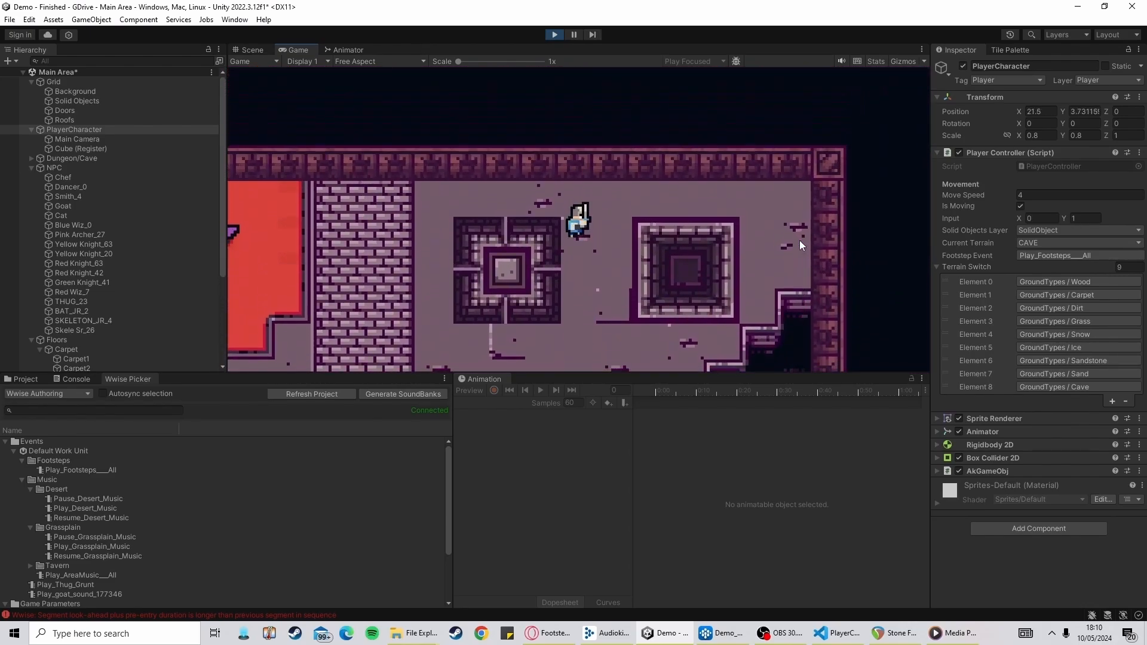
pyautogui.press('a')
pyautogui.press('s')
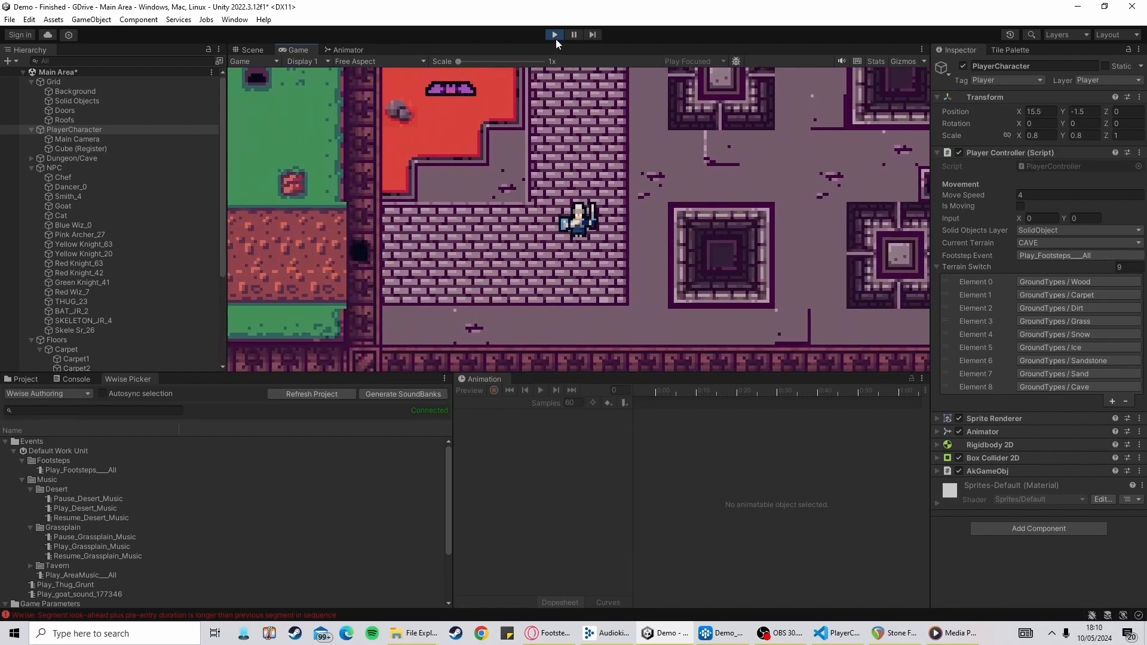
pyautogui.press('w')
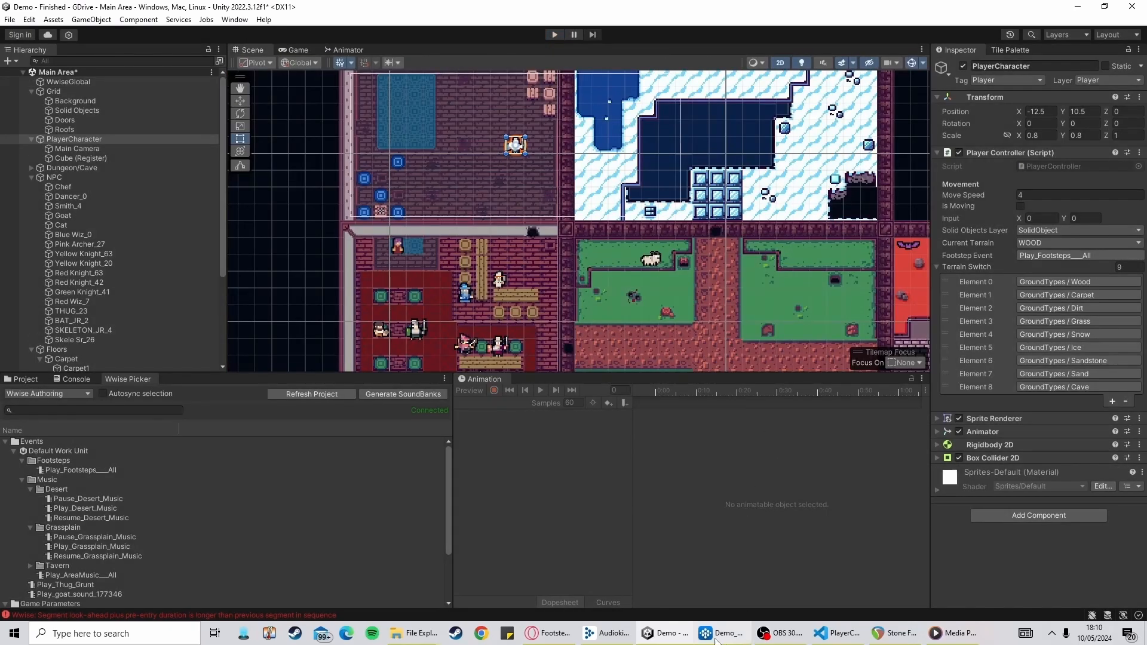
# Back in Wwise, set the CaveSteps Matrix Reverb wet level to -41 and dry level to -2.3, previewing the container
pyautogui.click(717, 634)
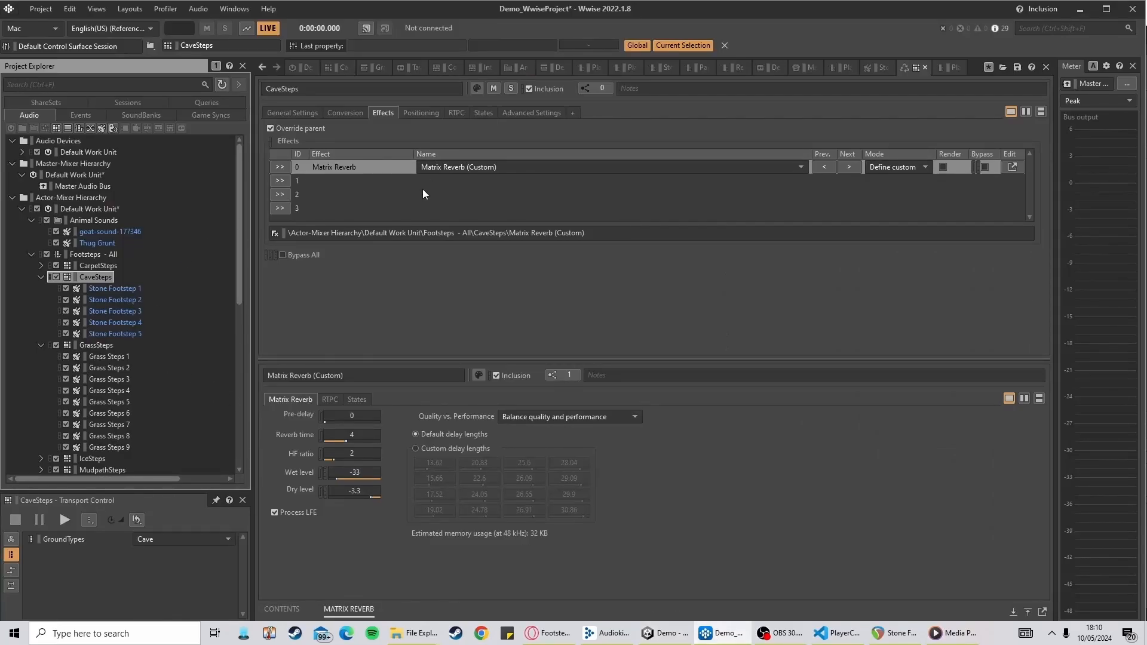
pyautogui.click(391, 122)
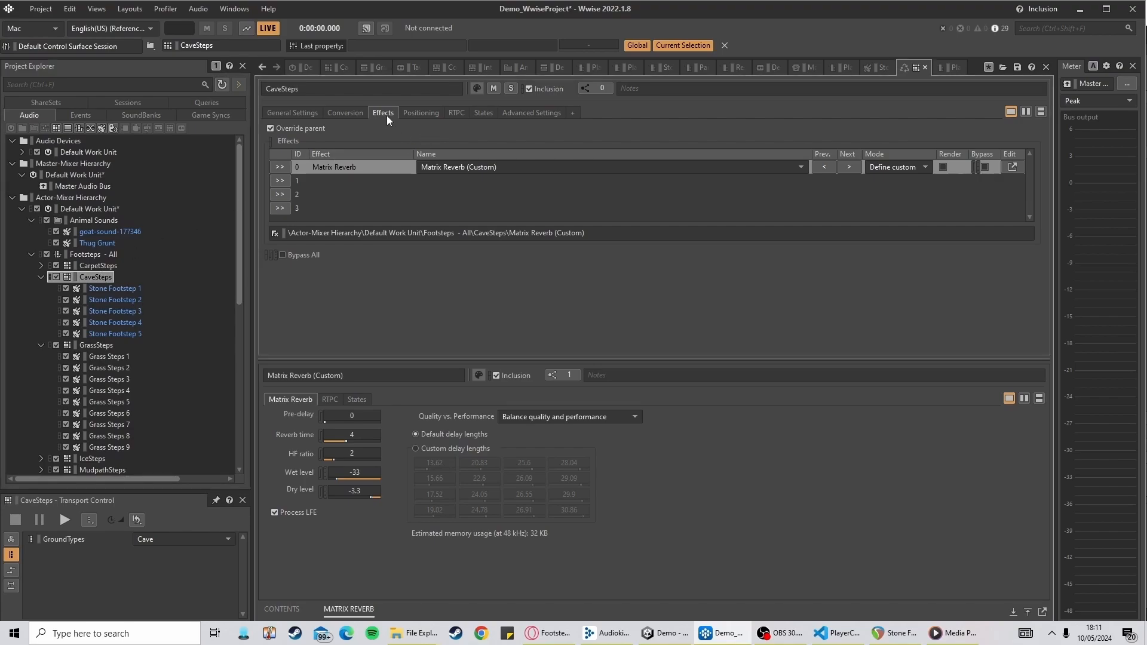
pyautogui.click(120, 12)
pyautogui.click(139, 13)
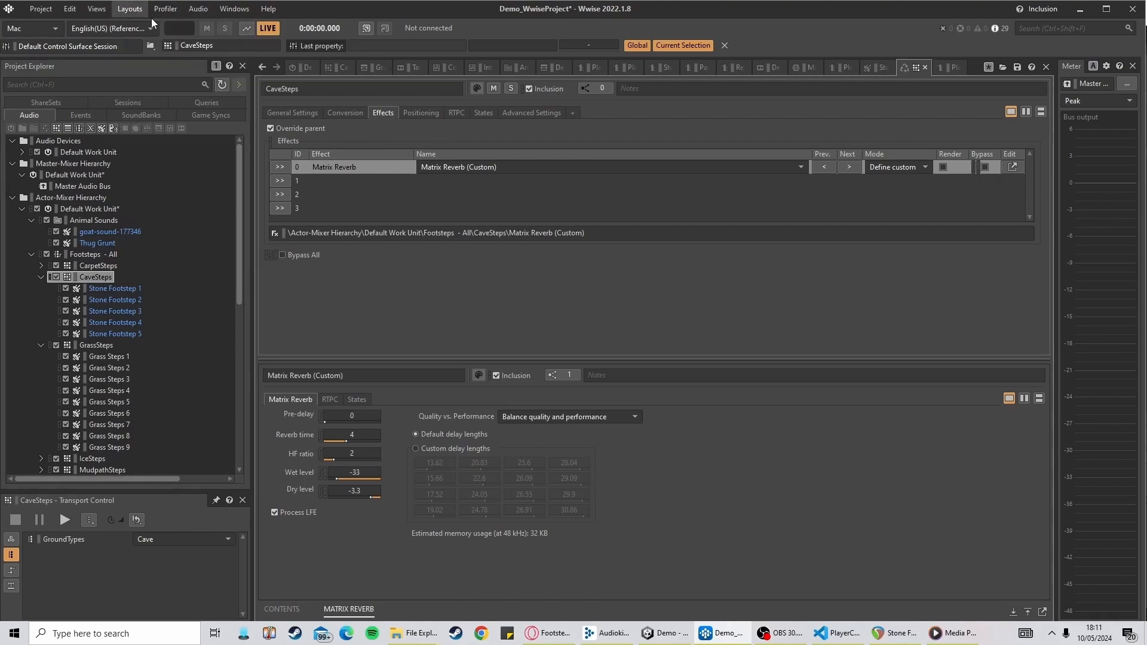
pyautogui.click(350, 472)
pyautogui.scroll(-4, 350, 472)
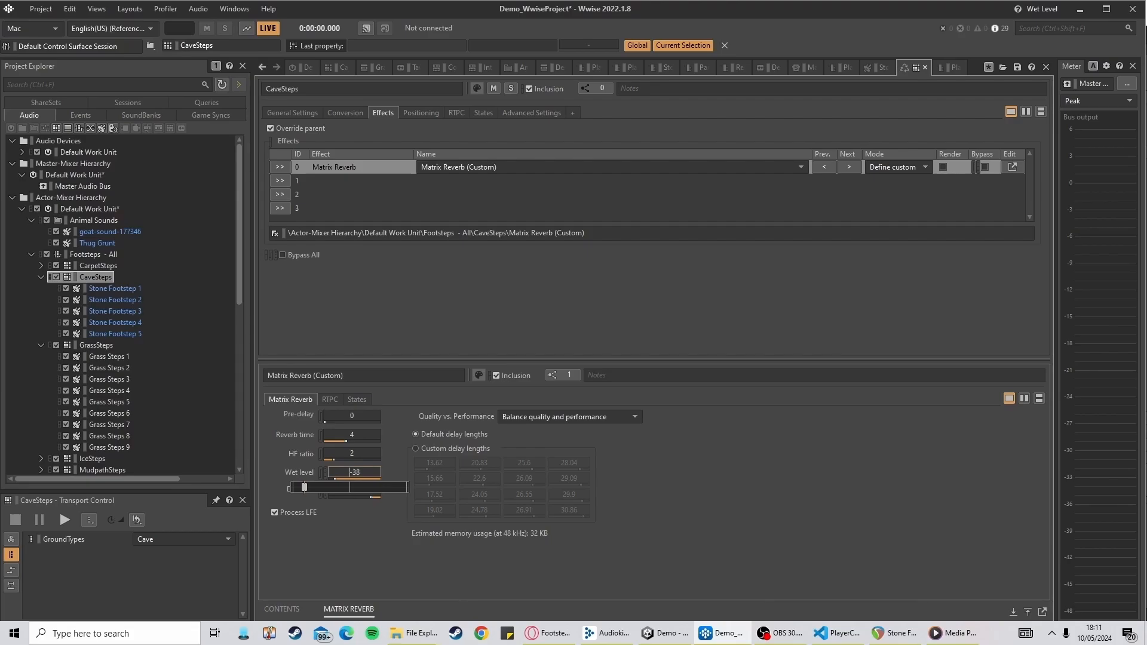
pyautogui.click(352, 491)
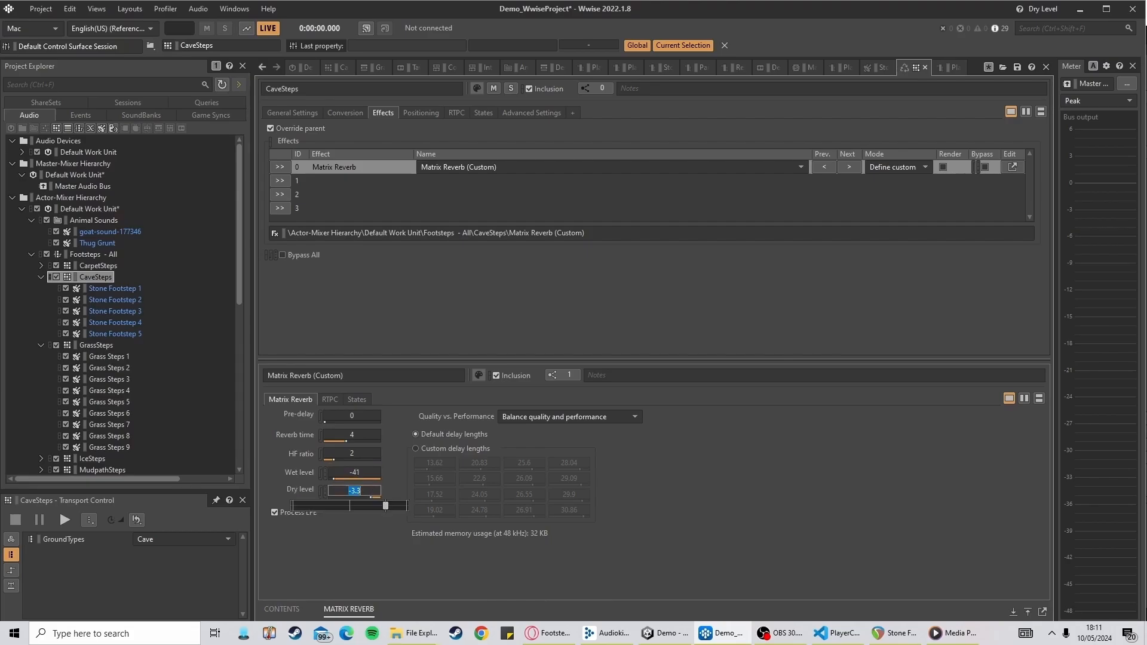
pyautogui.click(365, 489)
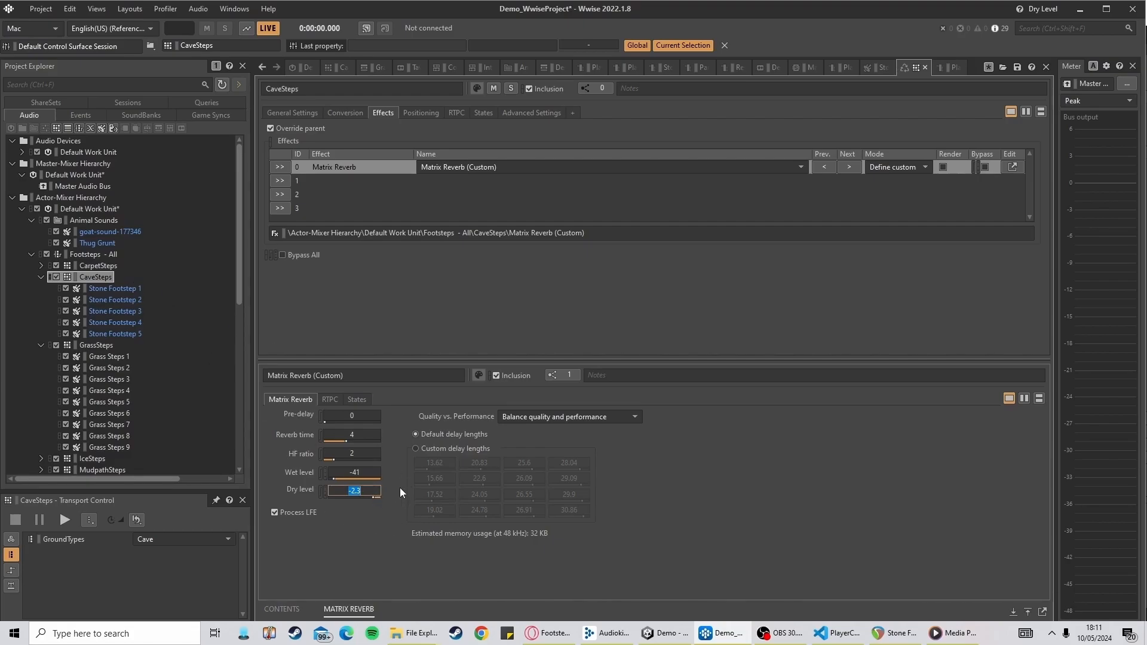
pyautogui.click(357, 474)
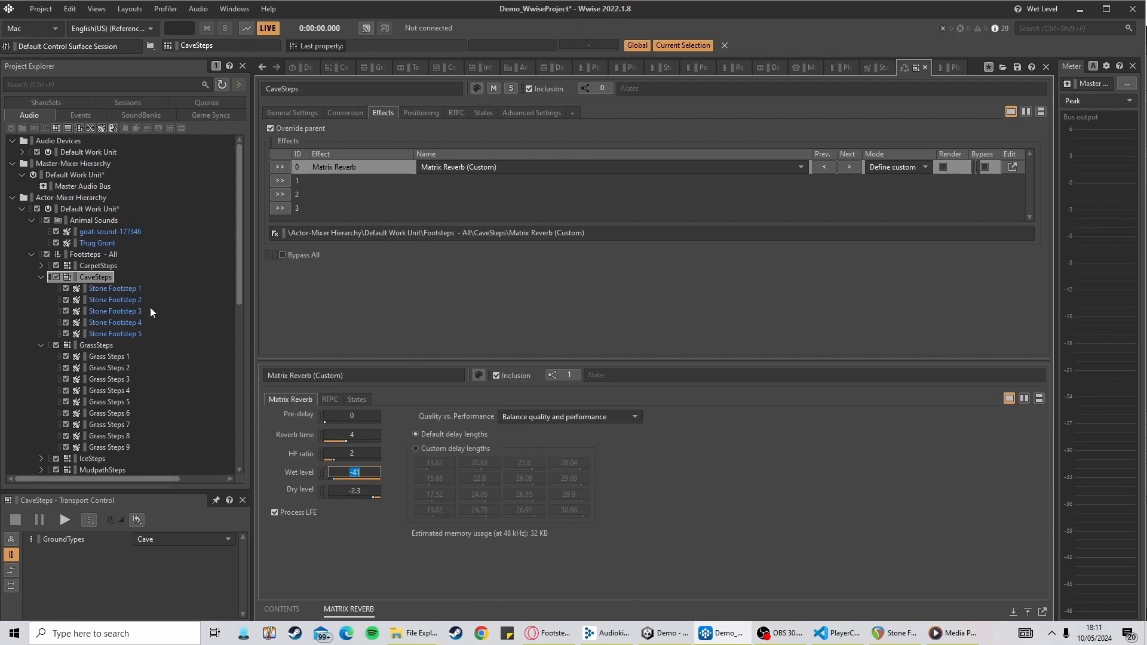
pyautogui.click(94, 278)
pyautogui.press('space')
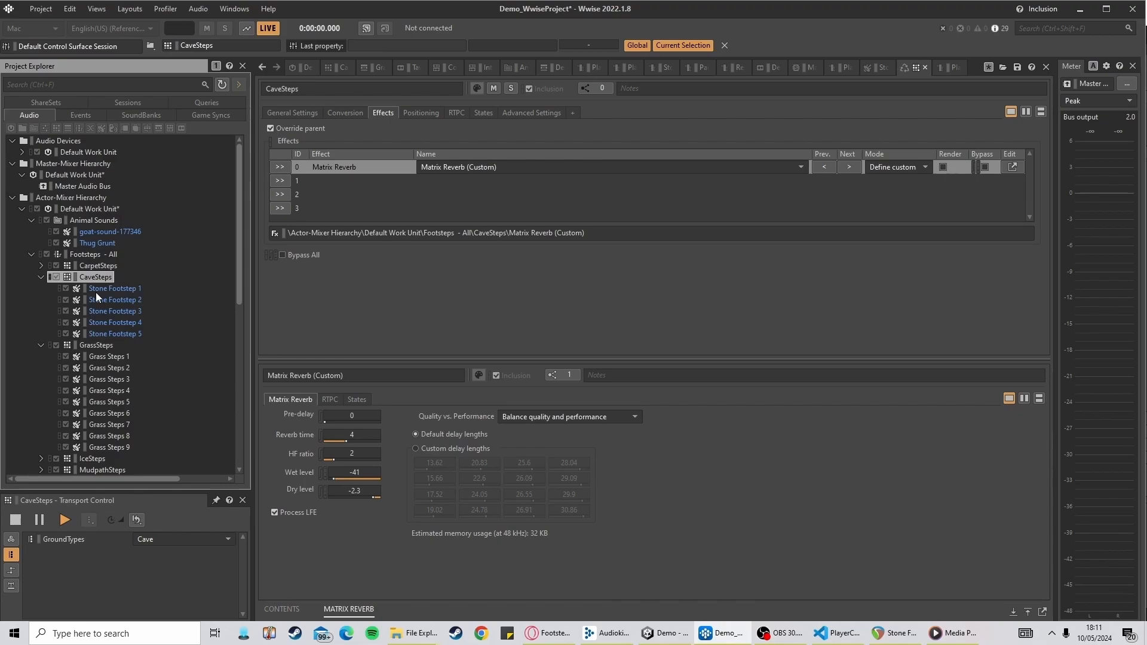
# Trim the ends of Stone Footstep 1 and 2 to about 0.42 s and 0.47 s and add fade-outs
pyautogui.click(113, 291)
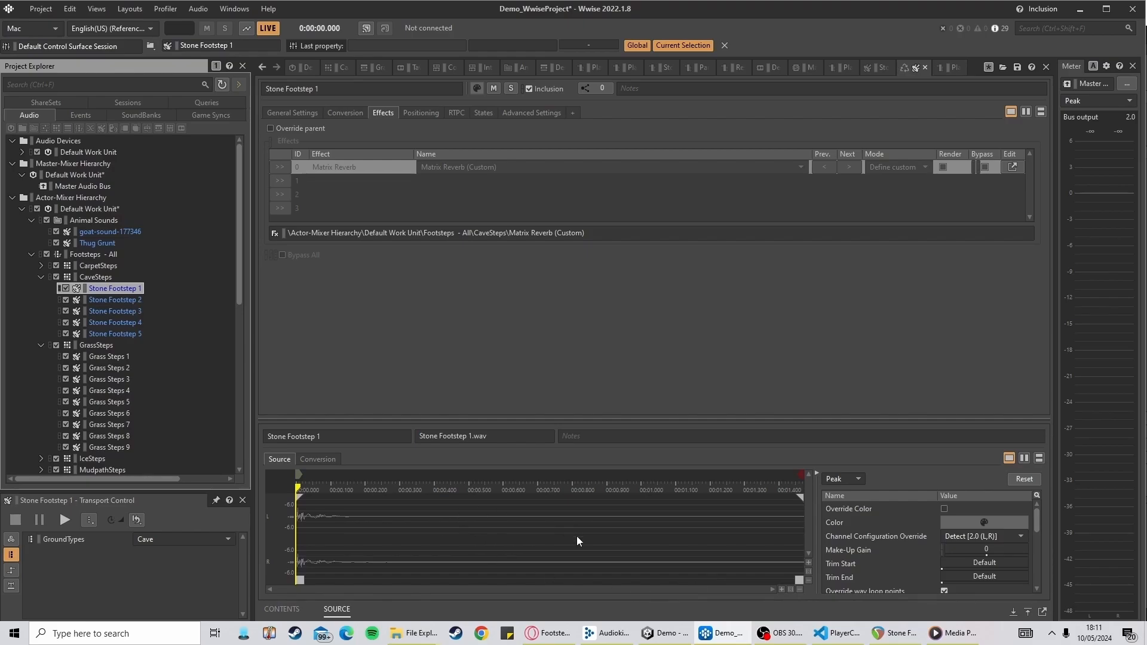
pyautogui.moveTo(799, 578); pyautogui.dragTo(435, 563)
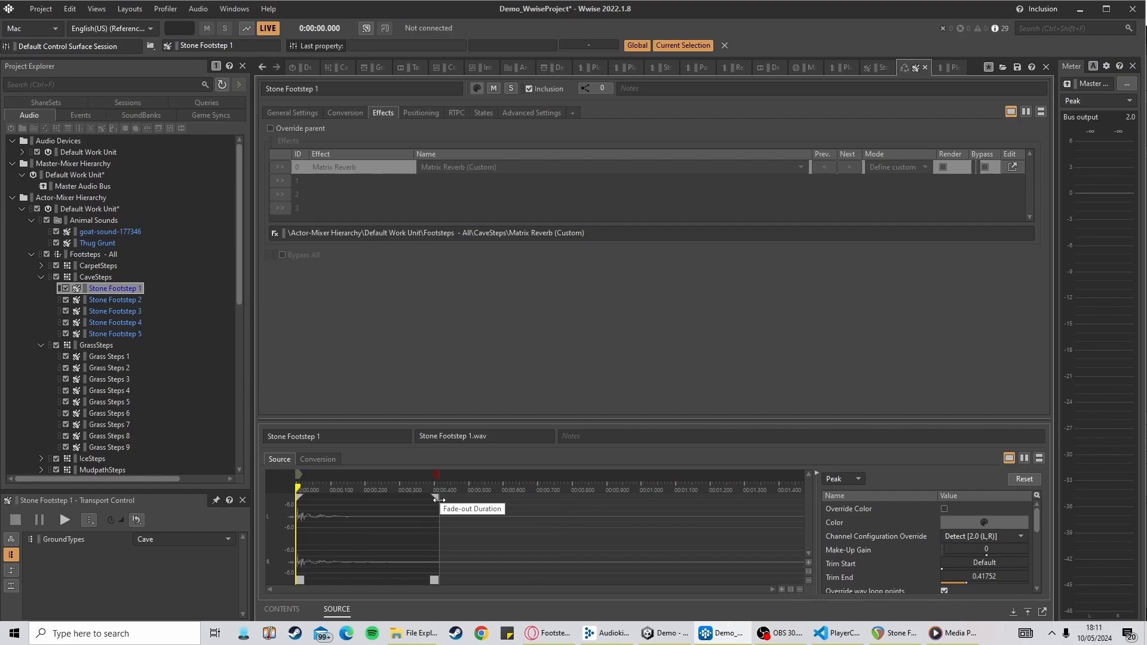
pyautogui.moveTo(435, 497); pyautogui.dragTo(382, 498)
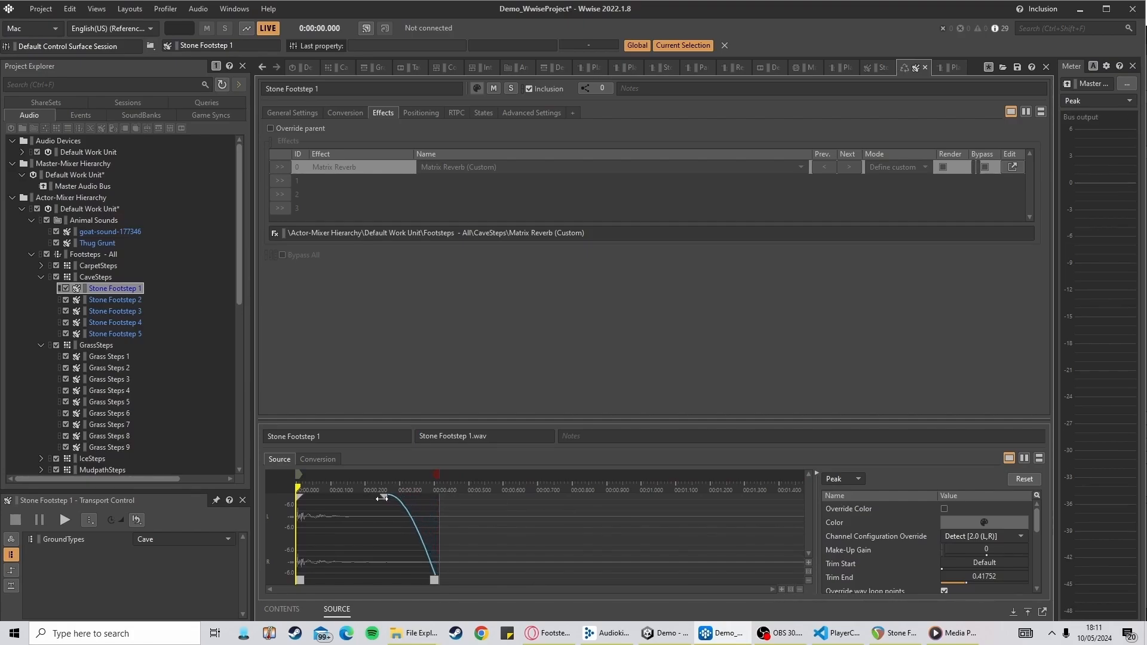
pyautogui.click(122, 301)
pyautogui.moveTo(801, 563); pyautogui.dragTo(458, 562)
pyautogui.moveTo(449, 497); pyautogui.dragTo(390, 497)
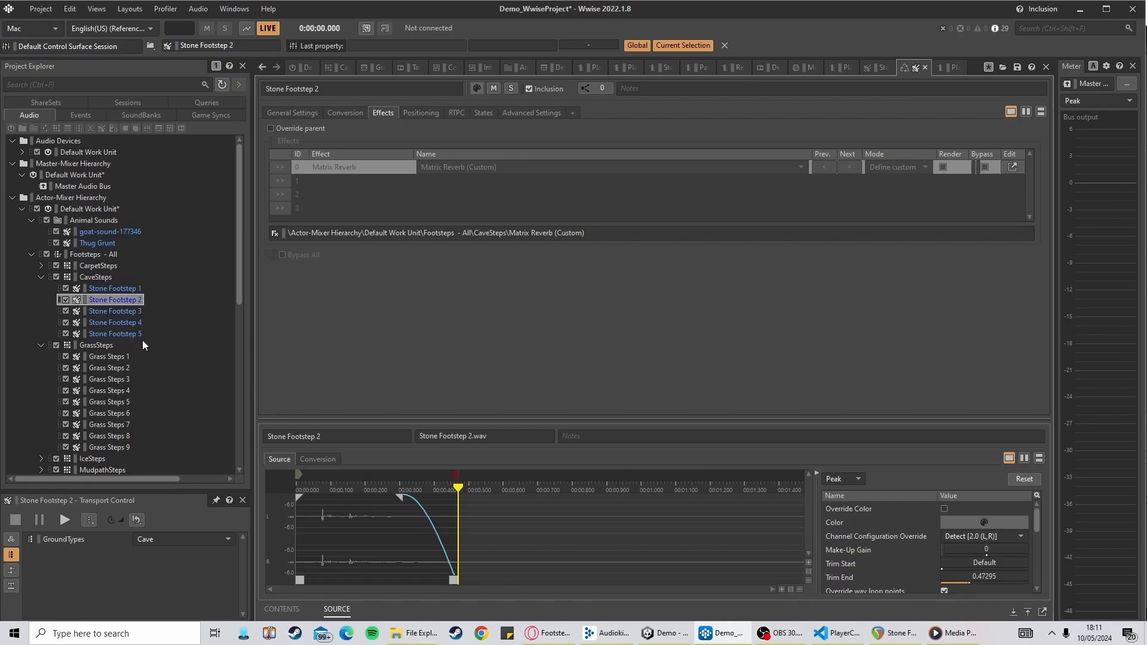
# Trim Stone Footstep 3 and 4 to about 0.42 s and 0.53 s, and add fade-outs to Stone Footsteps 3, 4 and 5
pyautogui.click(117, 311)
pyautogui.moveTo(797, 578)
pyautogui.mouseDown()
pyautogui.moveTo(469, 568)
pyautogui.moveTo(434, 556)
pyautogui.mouseUp()
pyautogui.moveTo(436, 497); pyautogui.dragTo(380, 497)
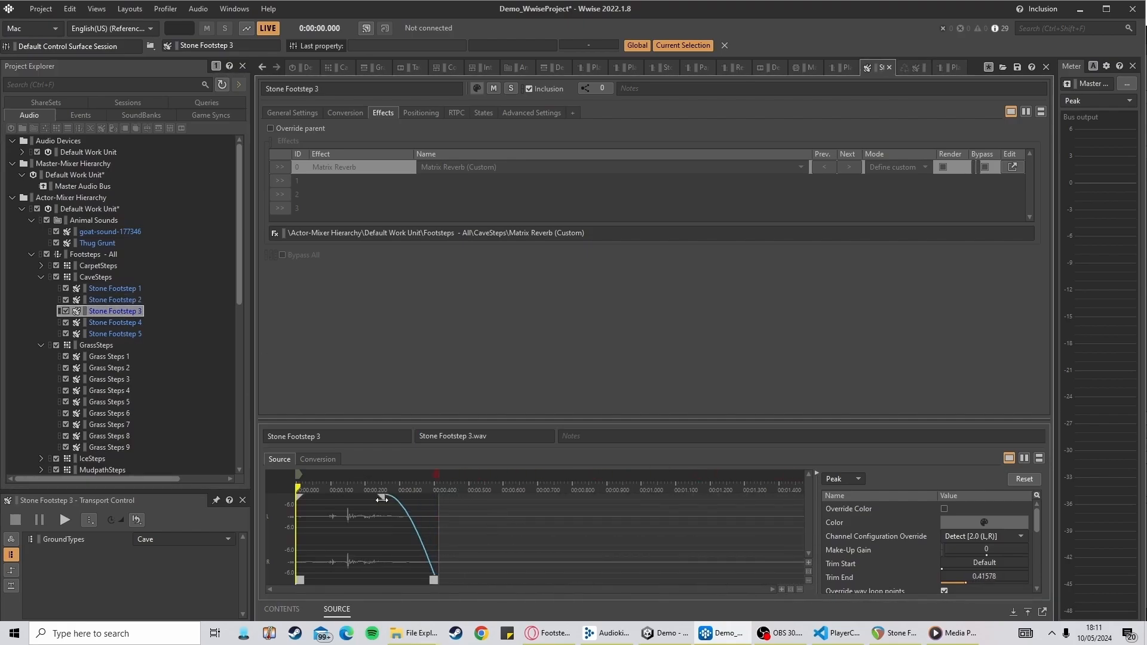
pyautogui.click(119, 324)
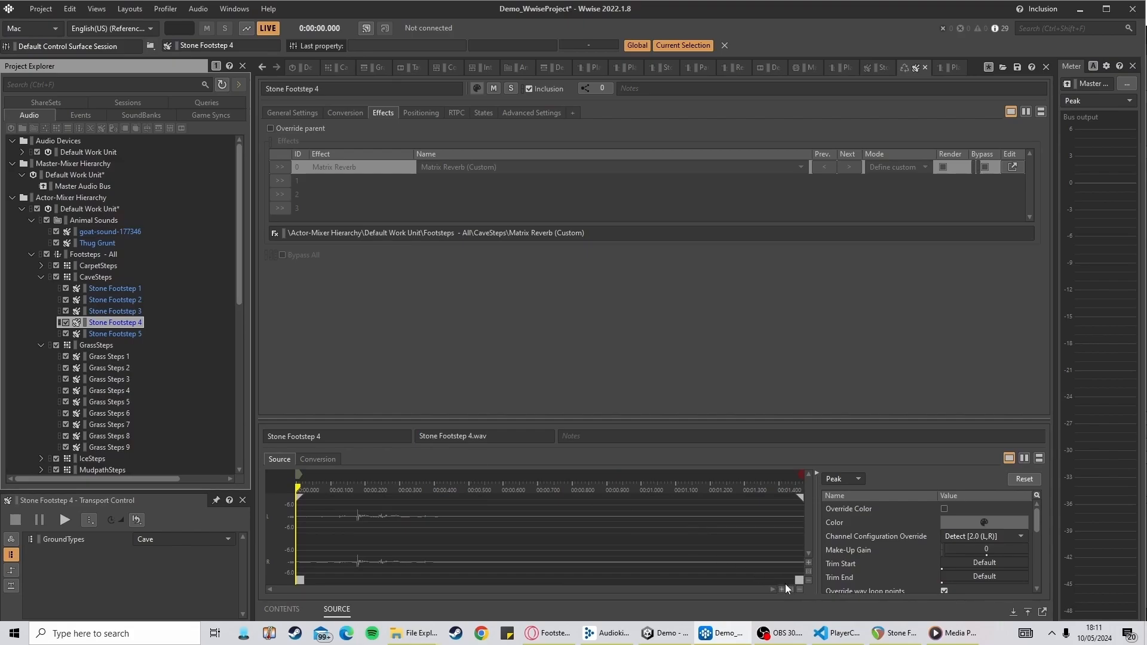
pyautogui.moveTo(797, 578); pyautogui.dragTo(472, 560)
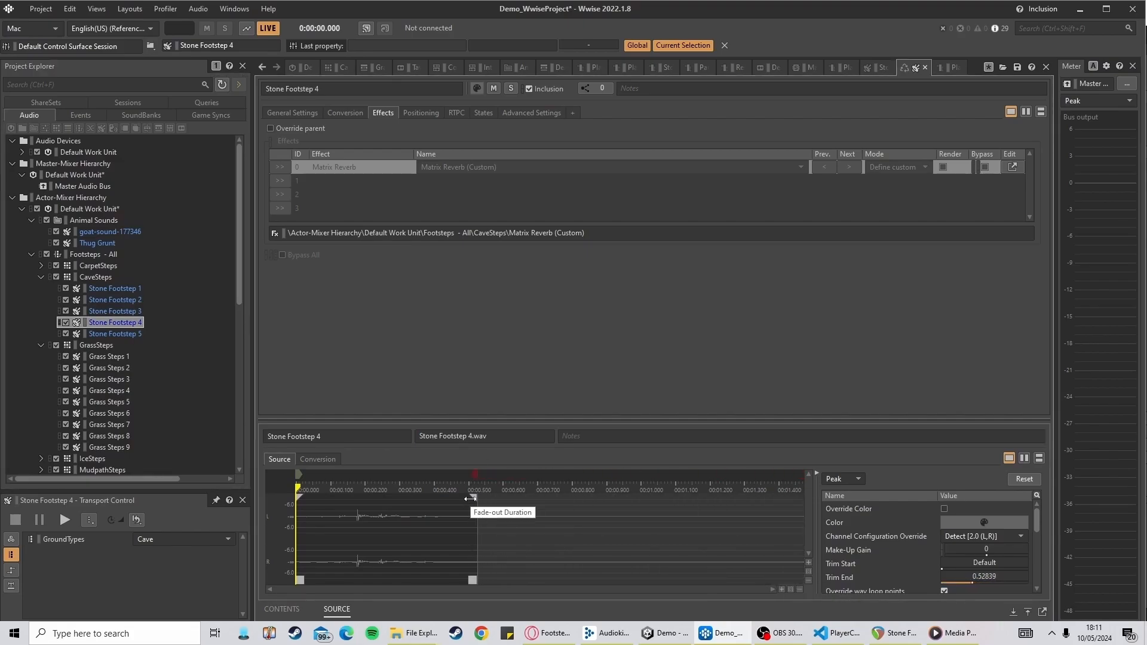
pyautogui.moveTo(473, 498); pyautogui.dragTo(396, 497)
pyautogui.click(126, 333)
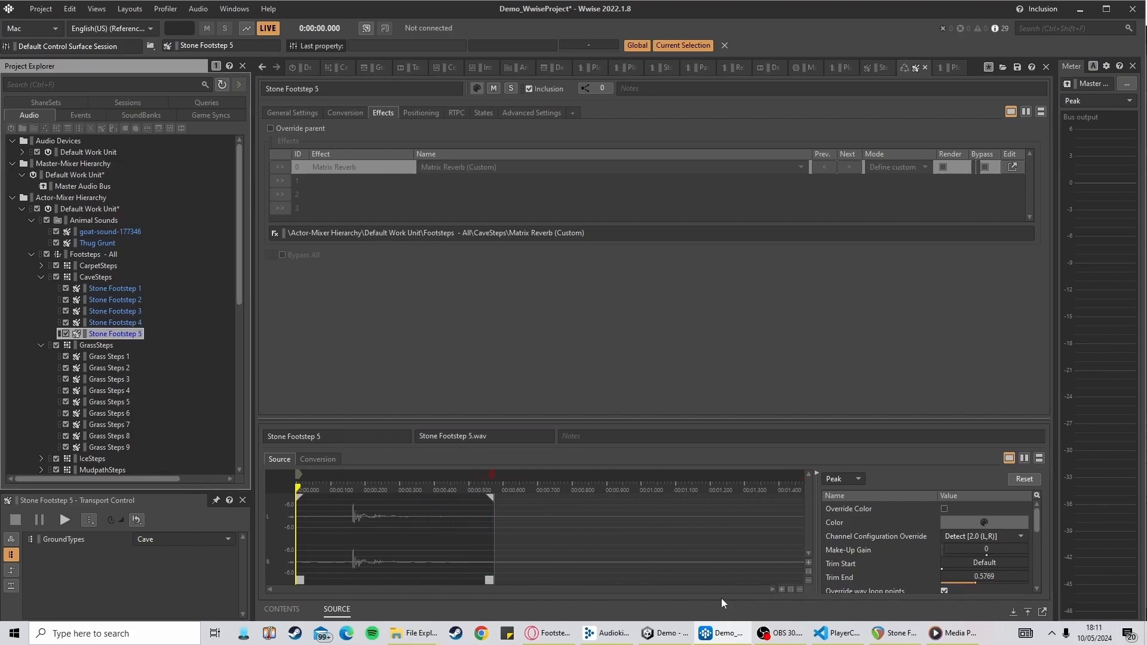
pyautogui.moveTo(489, 495); pyautogui.dragTo(431, 497)
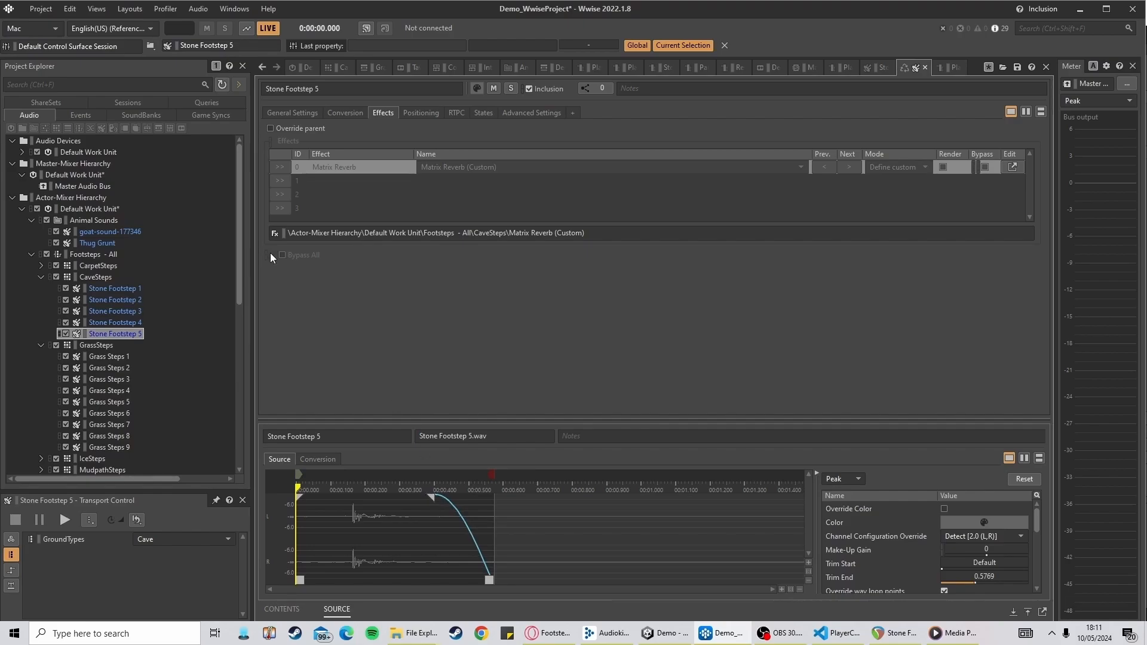
# Open the SoundBank layout and generate the checked SoundBanks
pyautogui.click(130, 8)
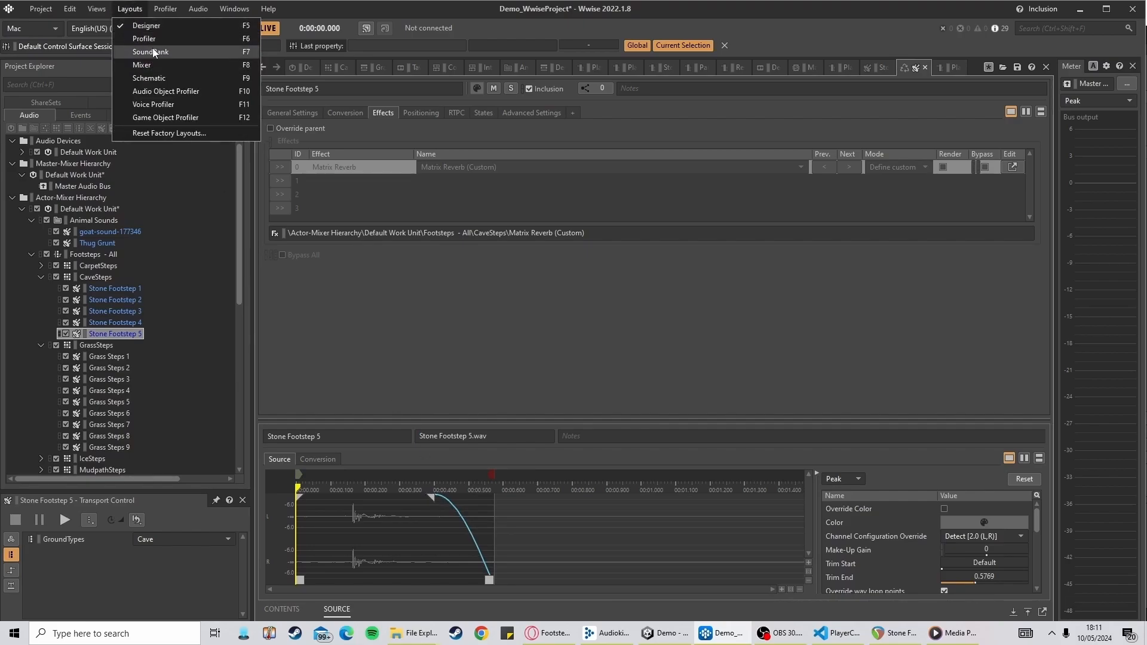
pyautogui.click(150, 51)
pyautogui.click(1014, 84)
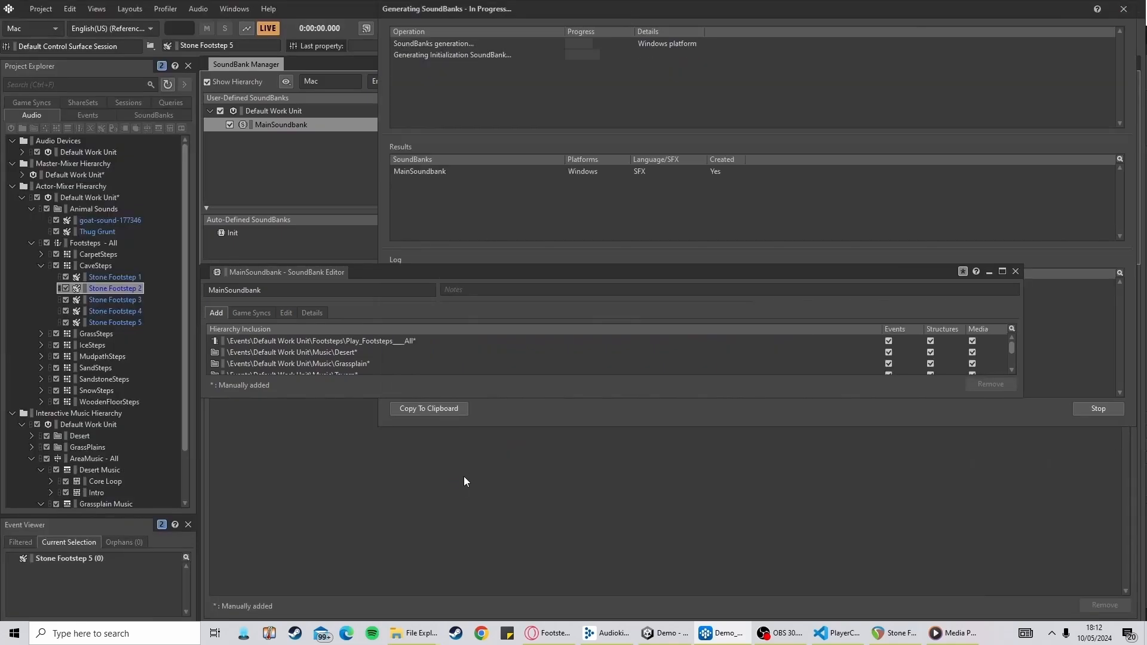
pyautogui.click(1098, 410)
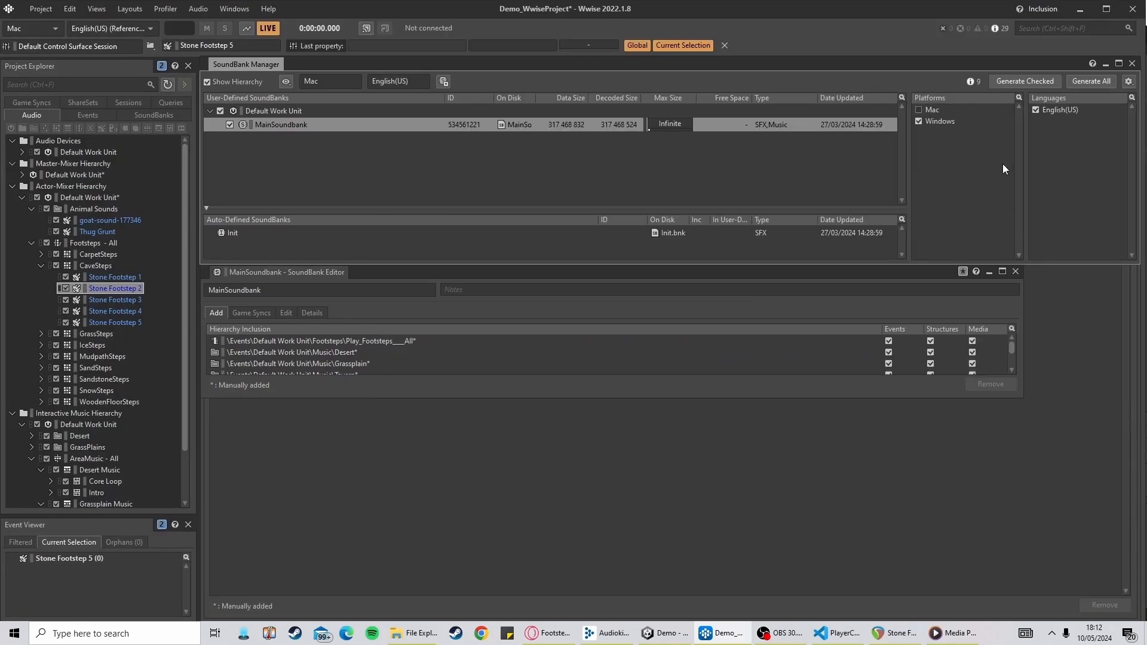
pyautogui.click(1056, 82)
pyautogui.click(1099, 408)
# Switch to Unity, run the game, and walk the player into the cave to test the updated footsteps
pyautogui.click(670, 633)
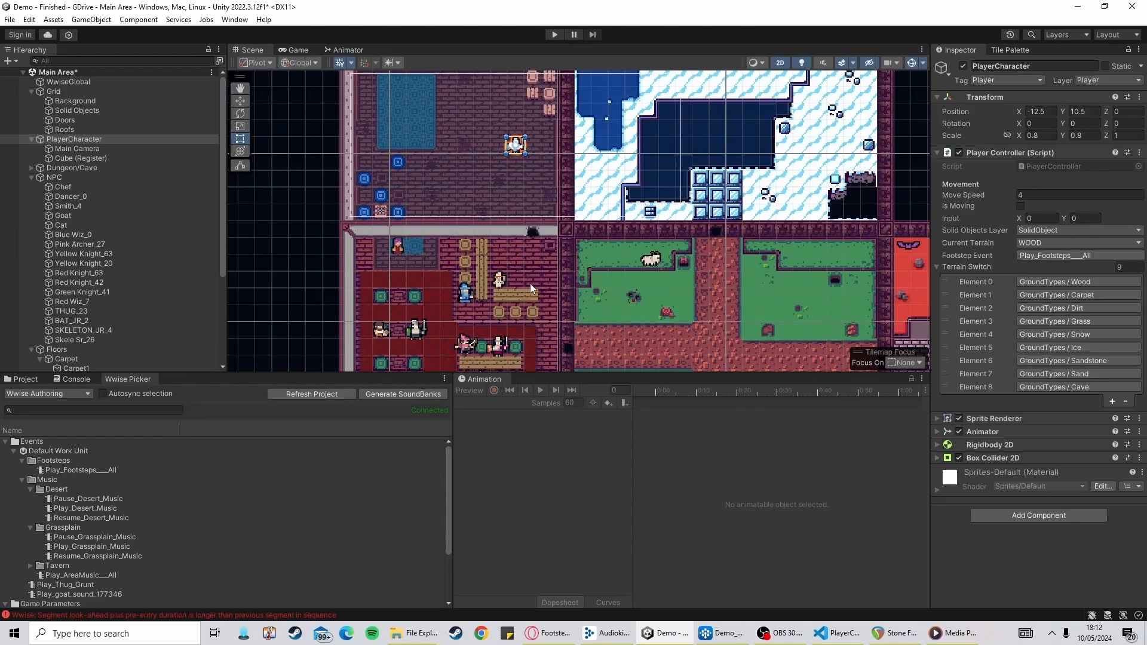
pyautogui.click(555, 34)
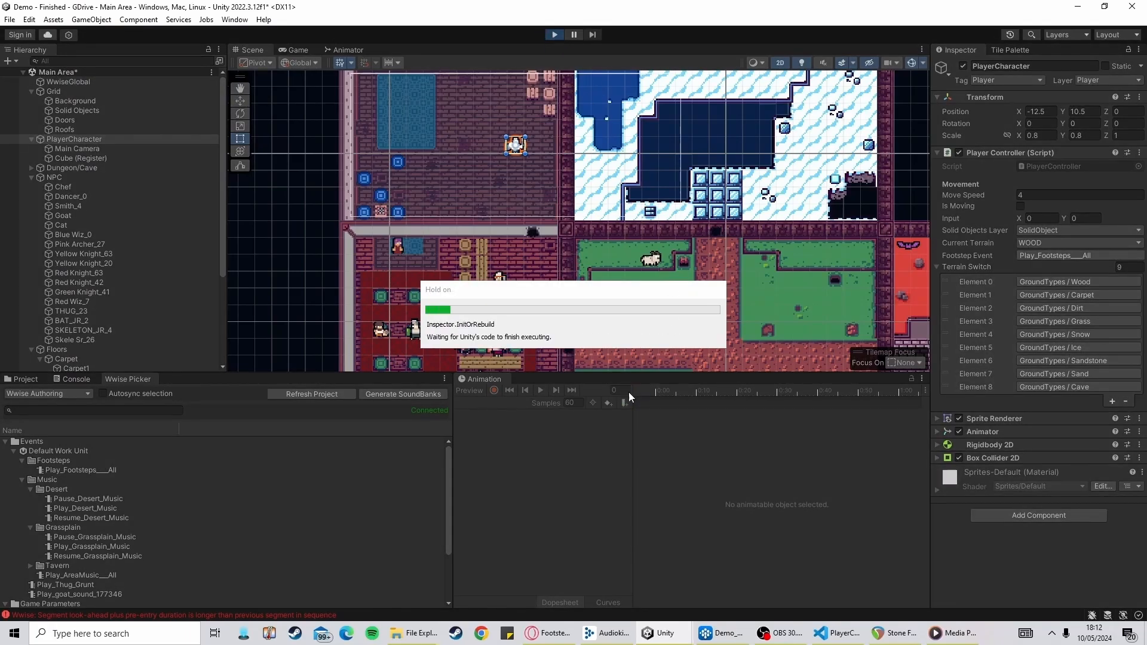
pyautogui.press('Down')
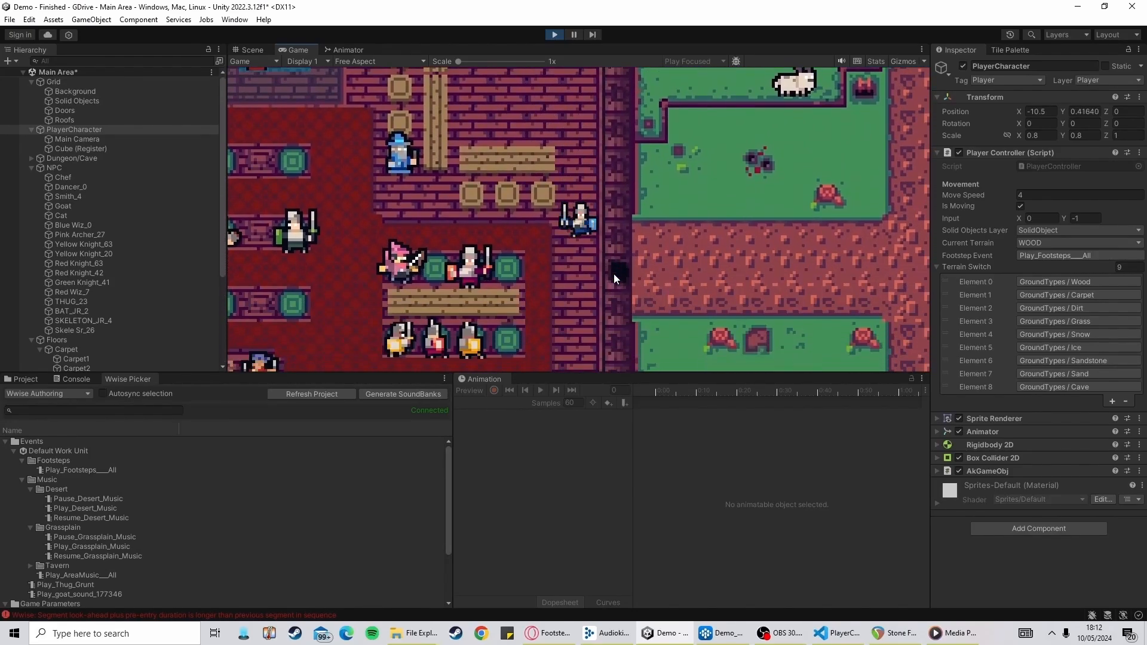
pyautogui.press('Right')
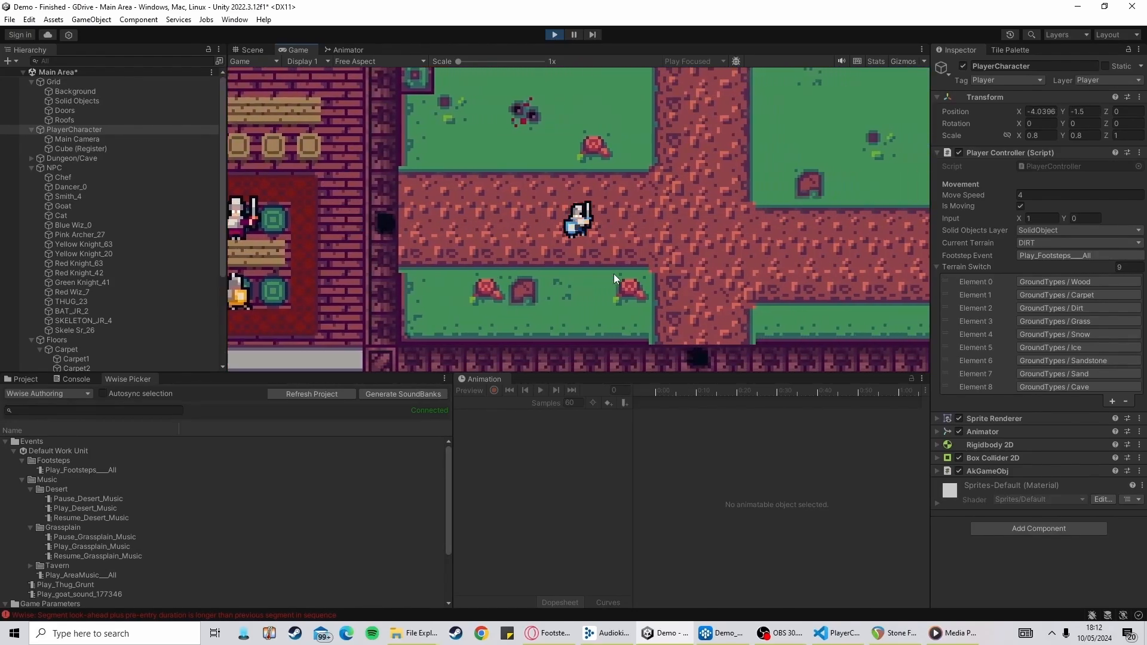
pyautogui.press('Down')
pyautogui.press('Right')
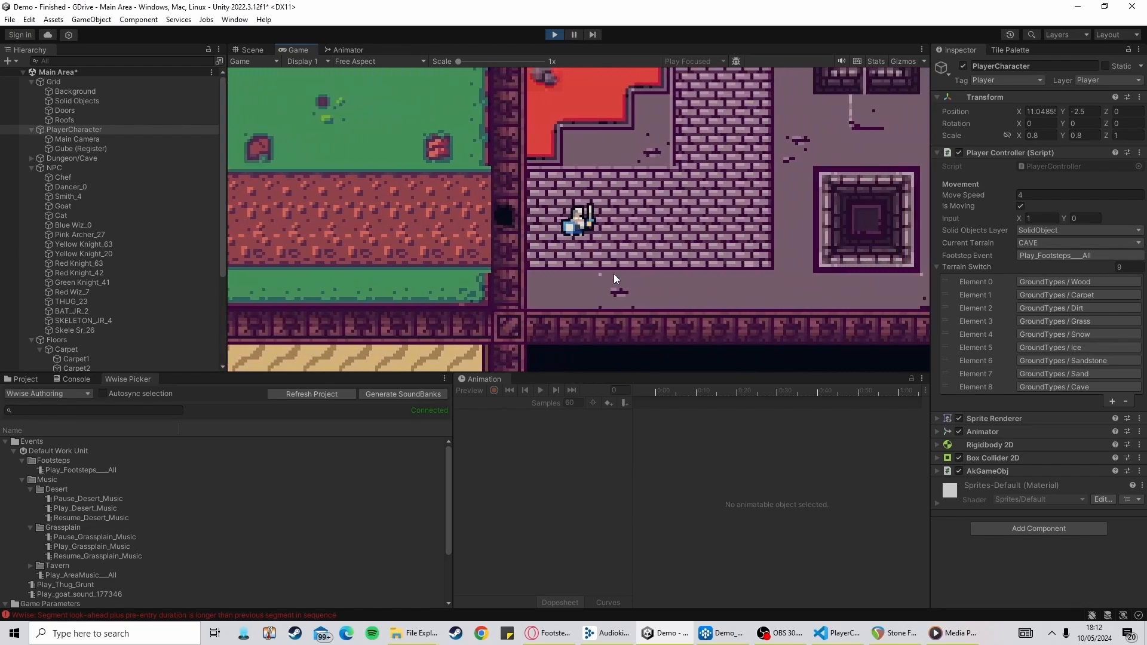
pyautogui.press('Up')
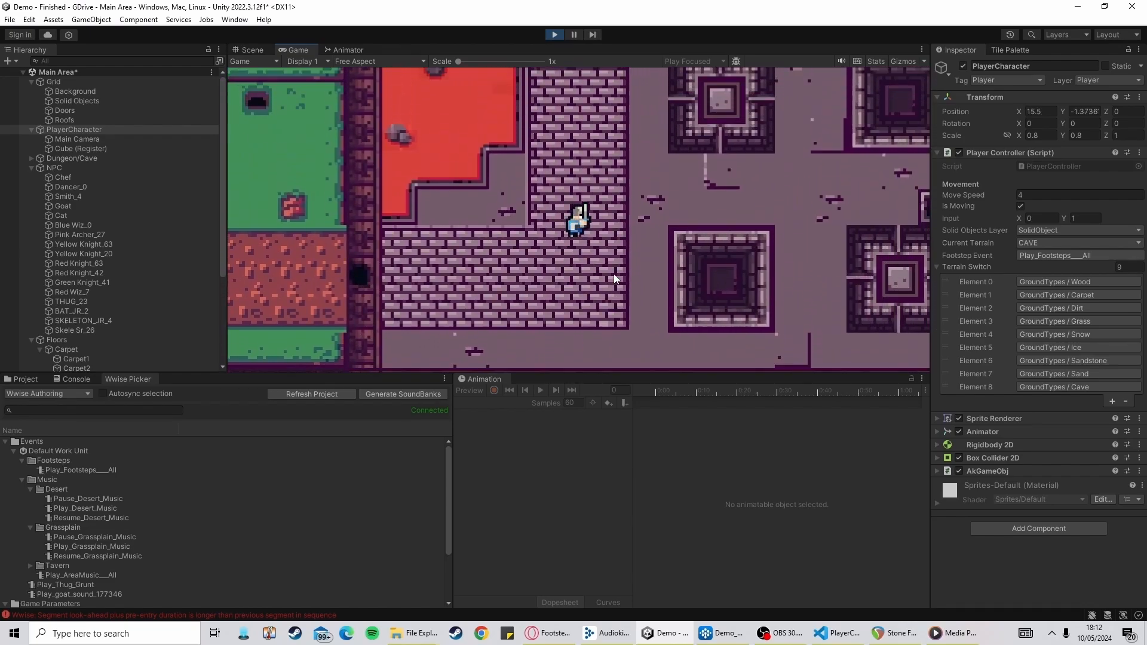
pyautogui.press('Down')
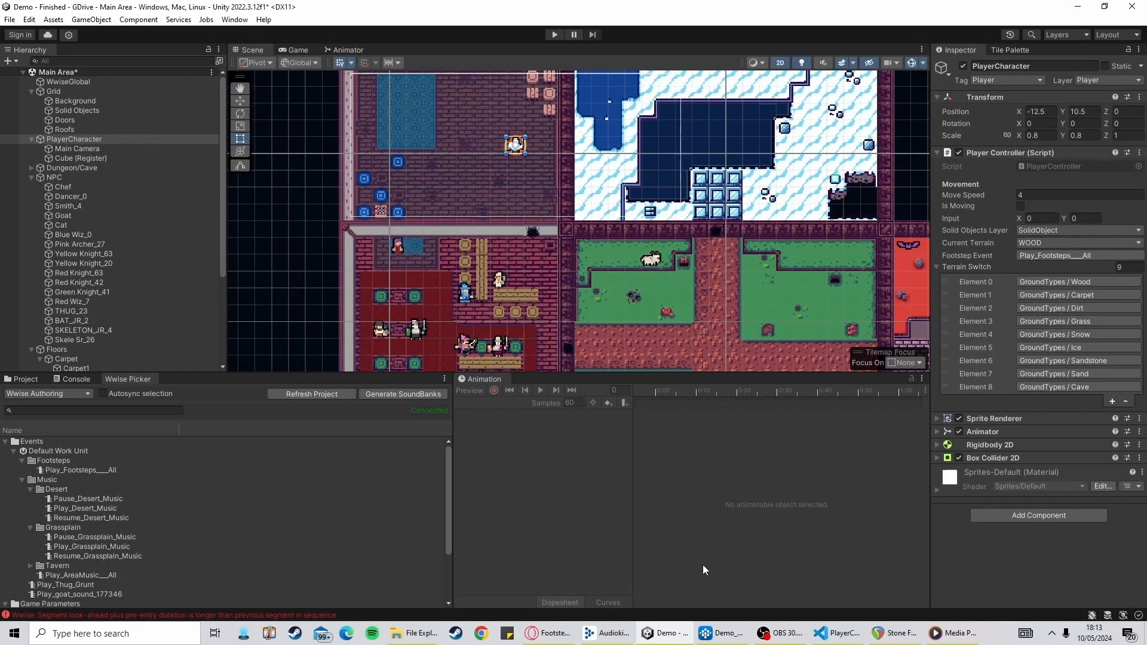
pyautogui.scroll(3, 637, 296)
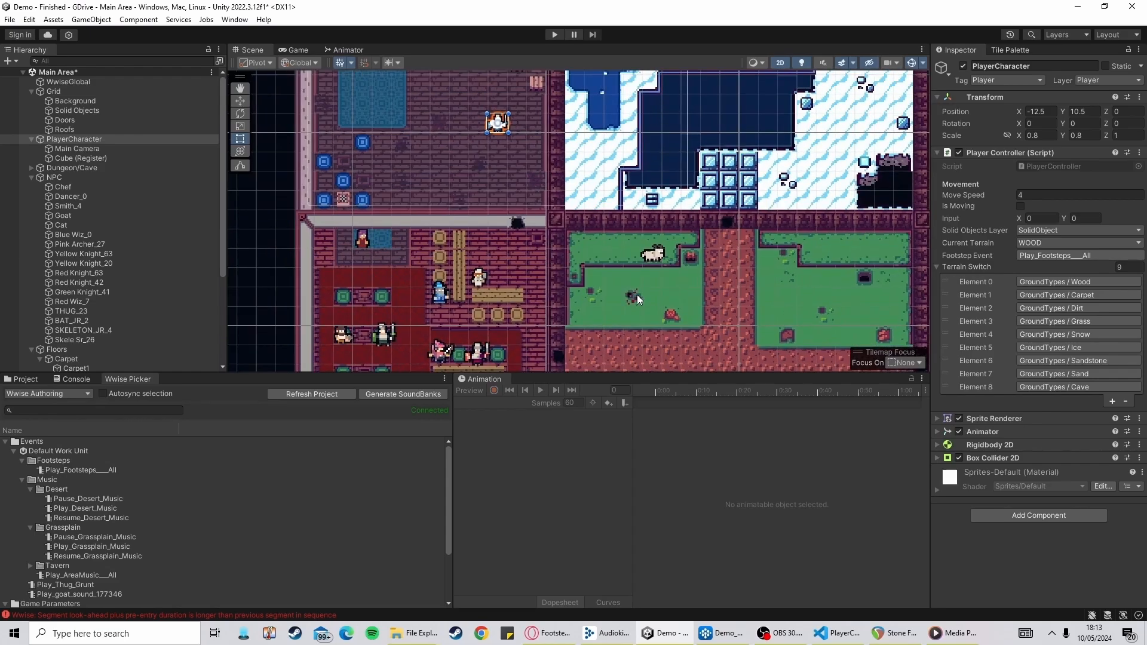
pyautogui.moveTo(651, 301); pyautogui.dragTo(408, 170)
pyautogui.moveTo(707, 246); pyautogui.dragTo(700, 279)
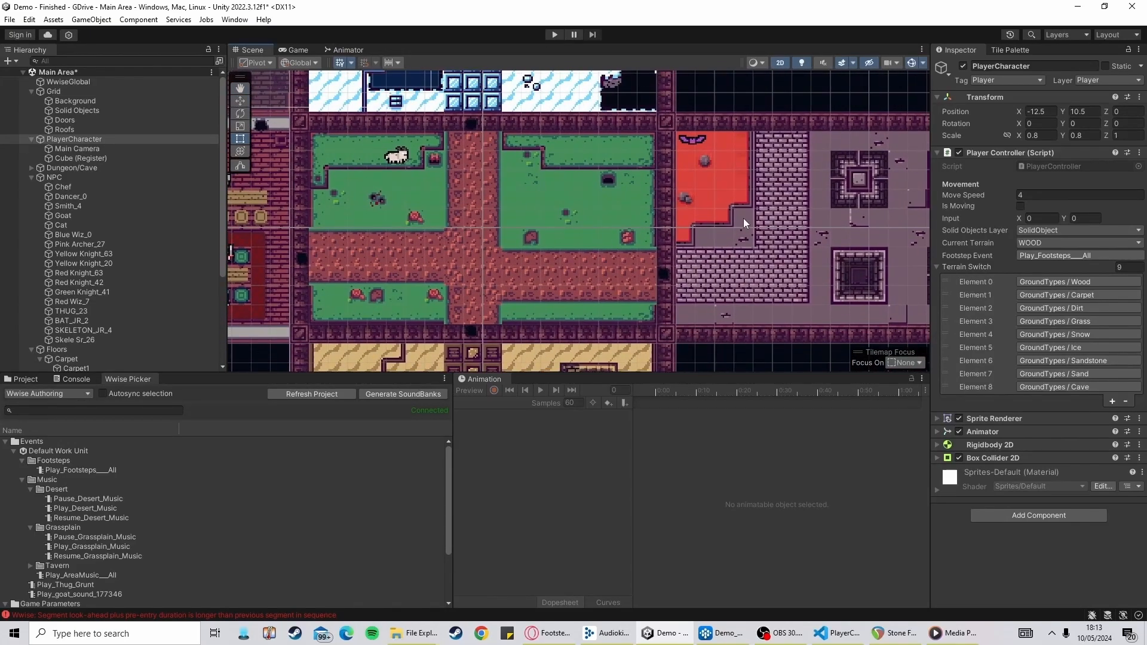
pyautogui.moveTo(544, 252); pyautogui.dragTo(568, 289)
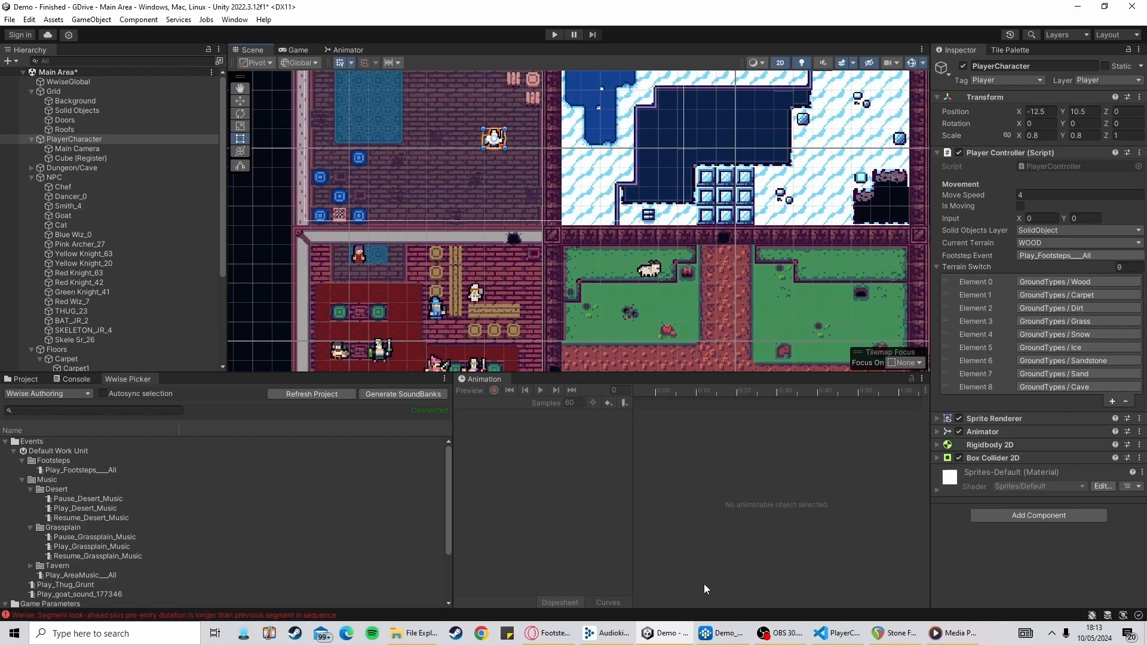
# Switch to Wwise and browse the Game Syncs switches before returning to the audio hierarchy
pyautogui.click(719, 634)
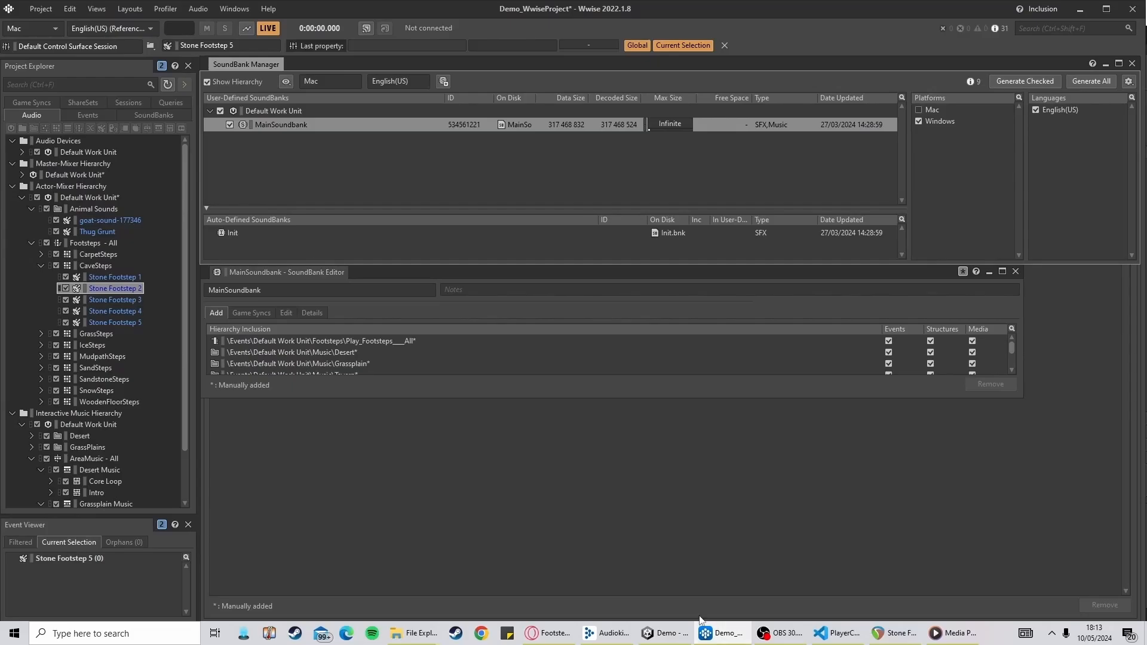
pyautogui.click(42, 106)
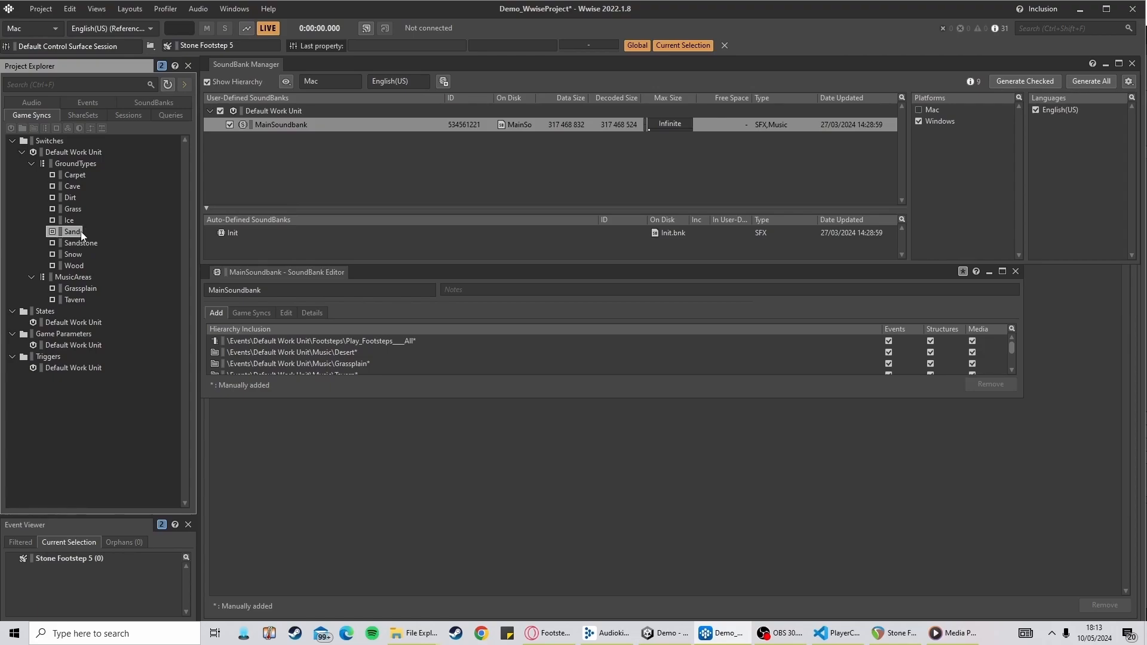
pyautogui.click(53, 101)
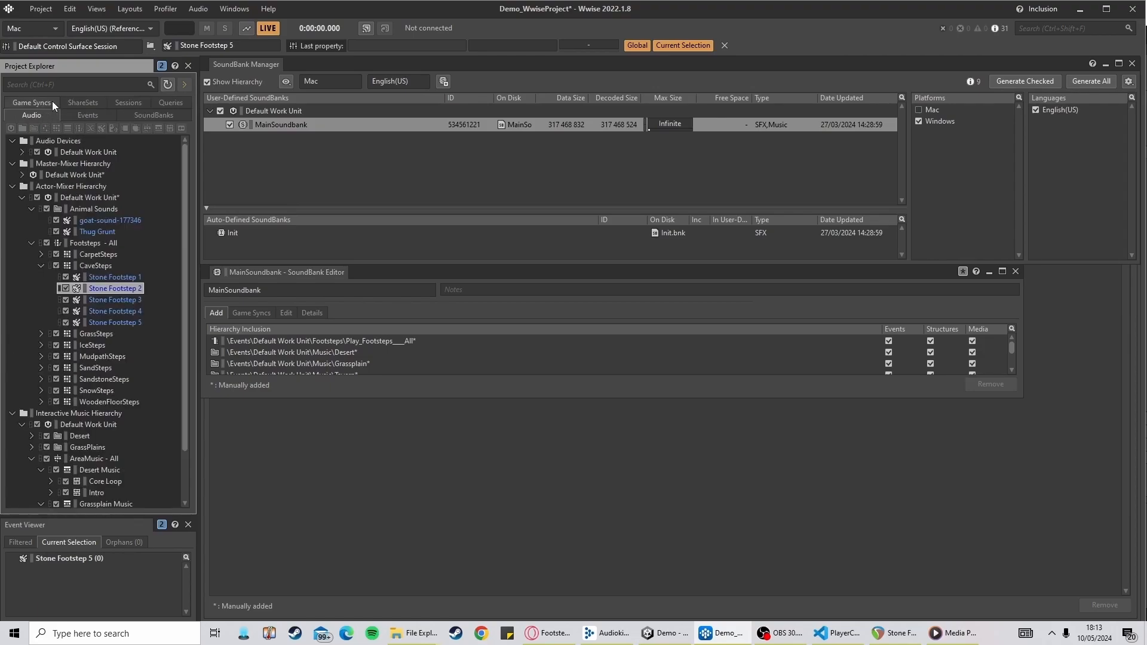
pyautogui.click(41, 266)
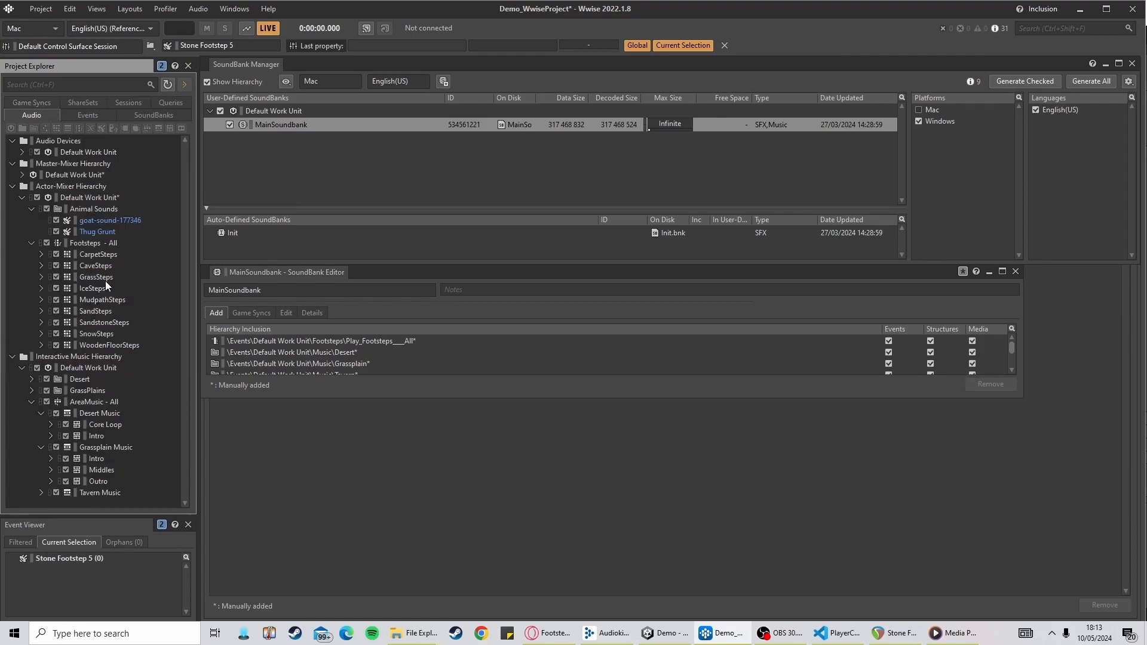
# Inspect the sounds inside the GrassSteps container and browse the Footstep Sounds folders on the file-share website
pyautogui.click(41, 278)
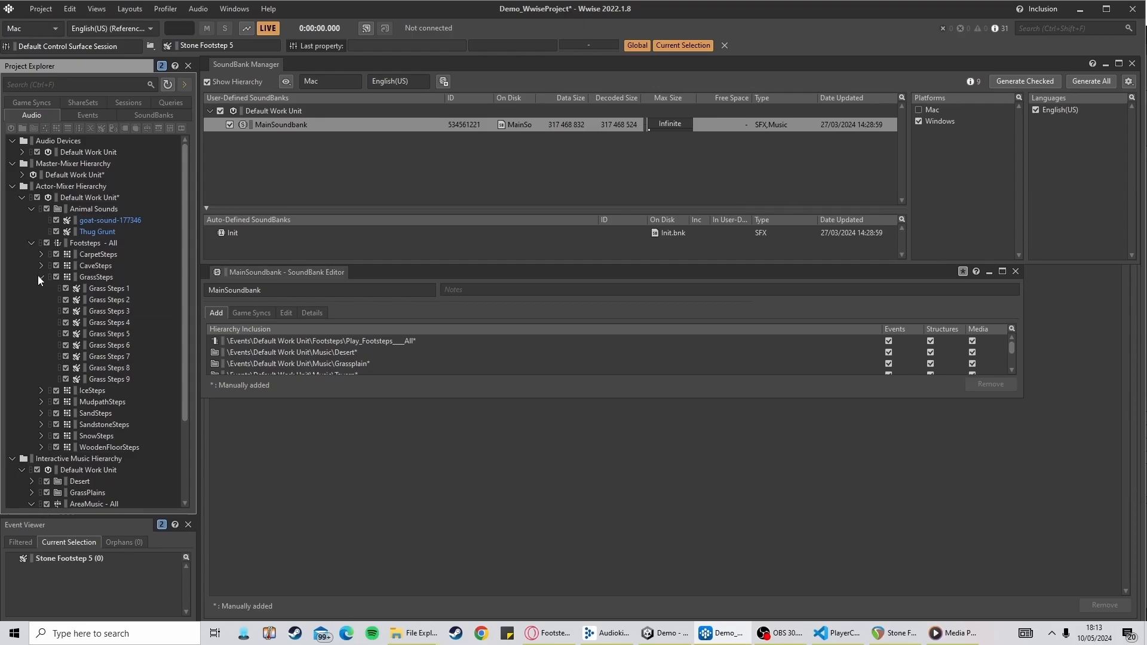
pyautogui.rightClick(93, 275)
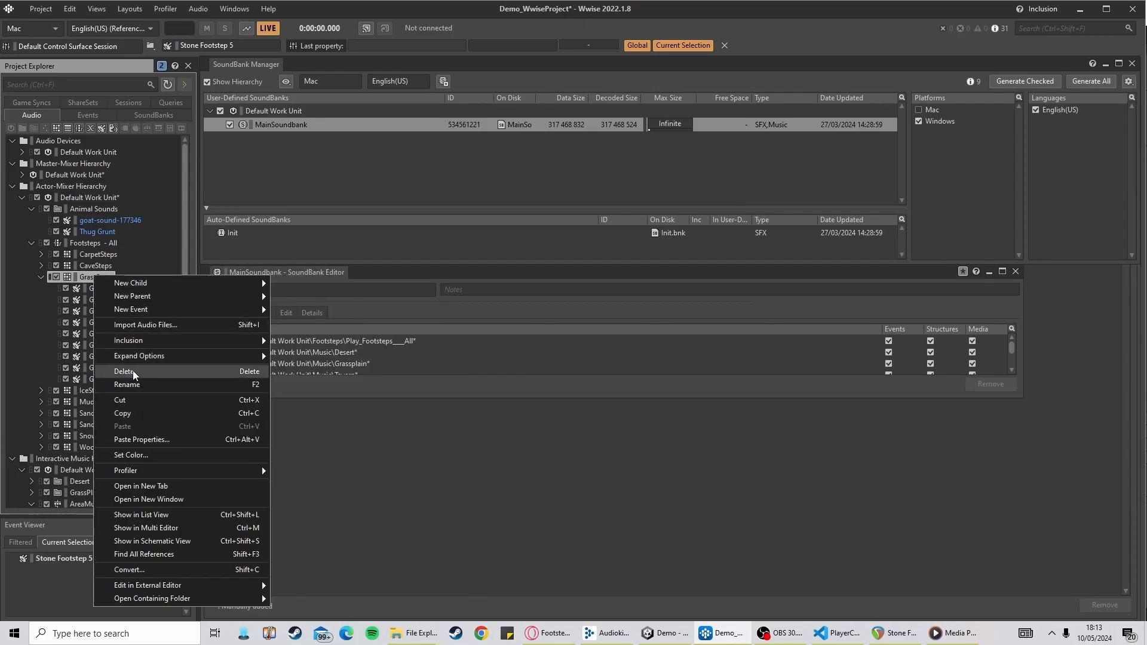
pyautogui.click(34, 275)
pyautogui.click(38, 276)
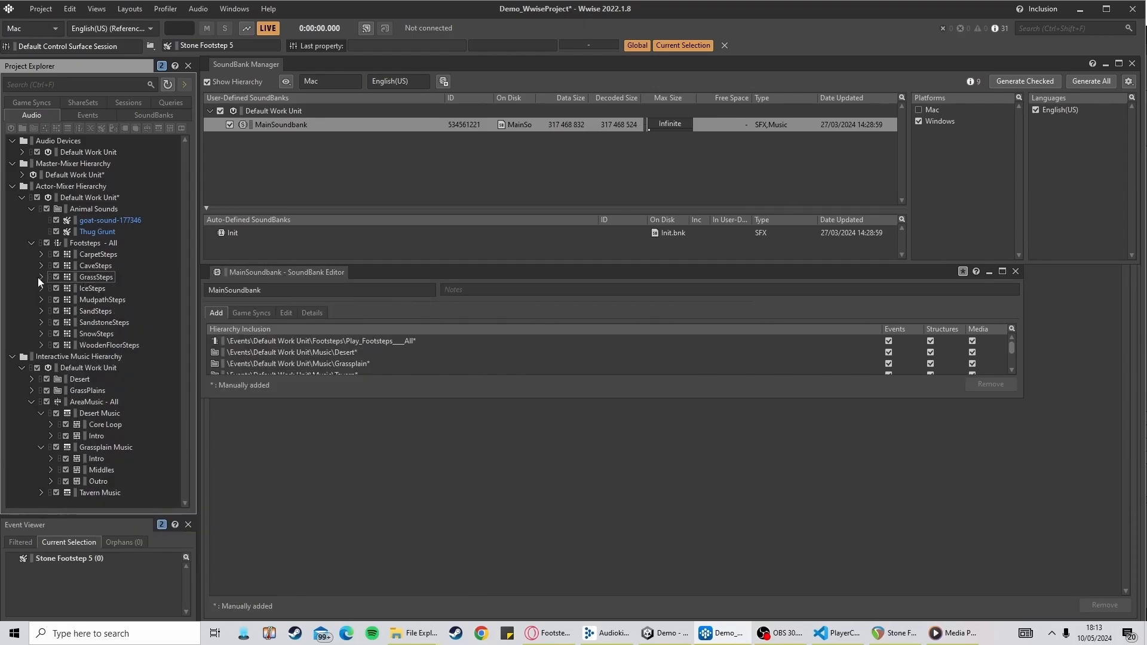
pyautogui.click(38, 277)
pyautogui.click(548, 633)
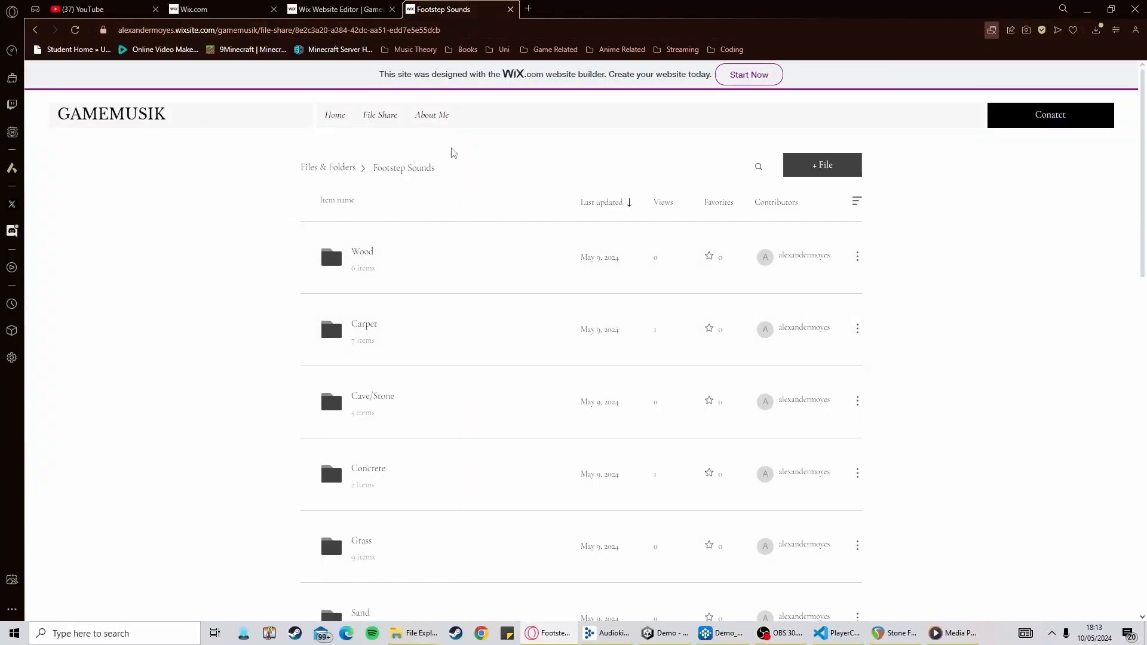
pyautogui.scroll(-2, 520, 410)
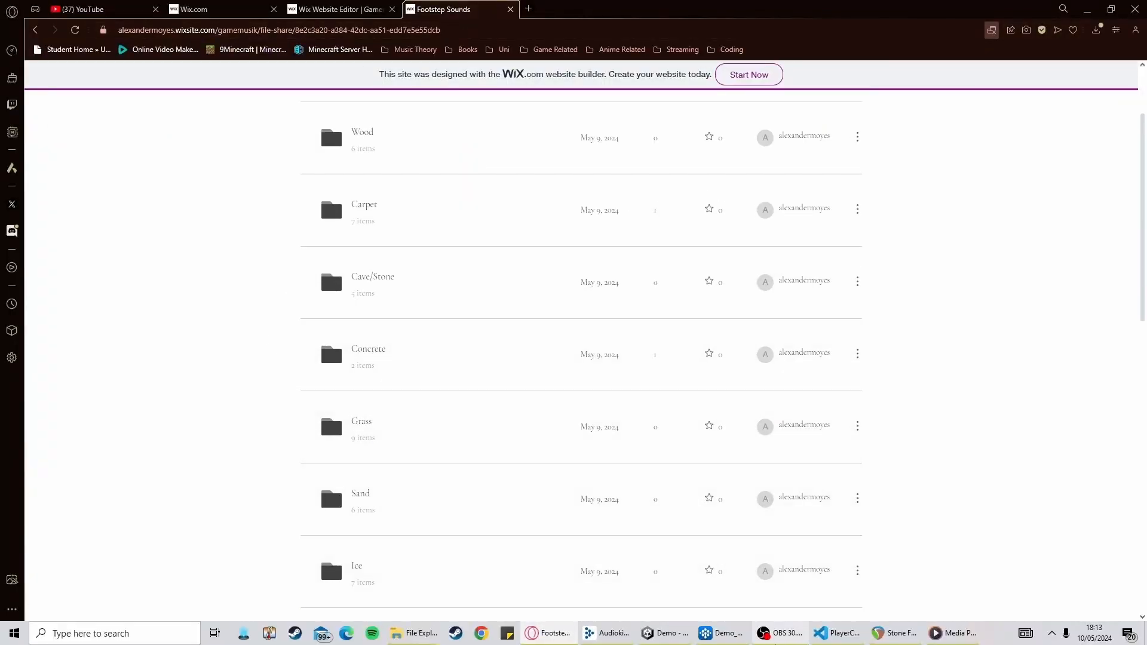
# Return to Wwise and delete the GrassSteps random container from Footsteps - All
pyautogui.click(720, 633)
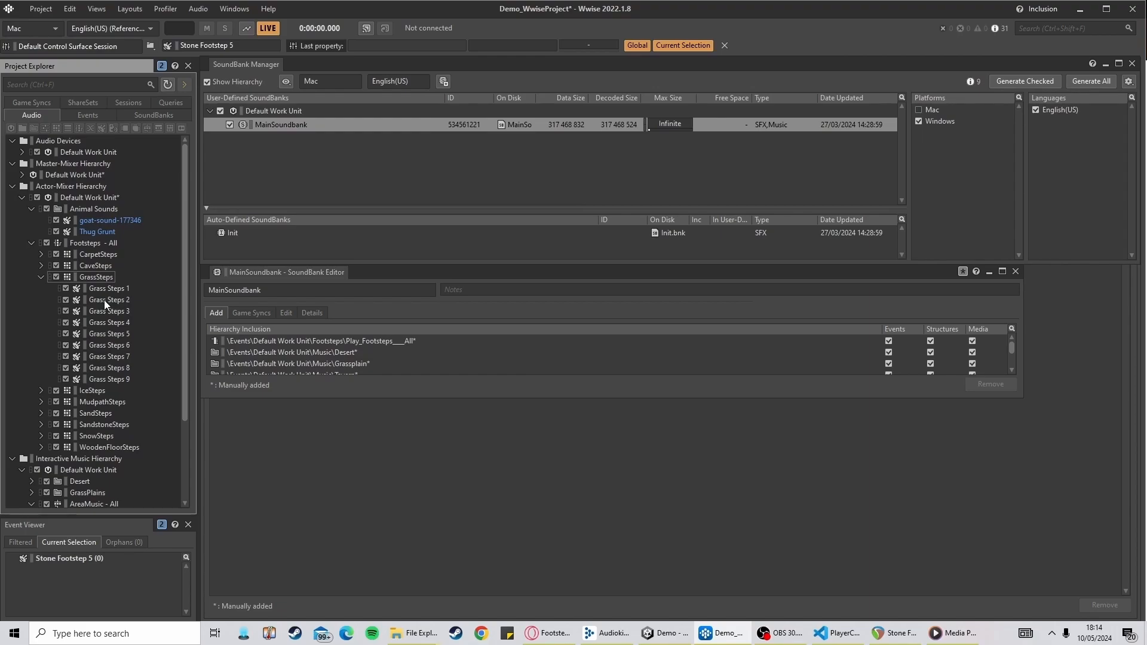
pyautogui.rightClick(92, 277)
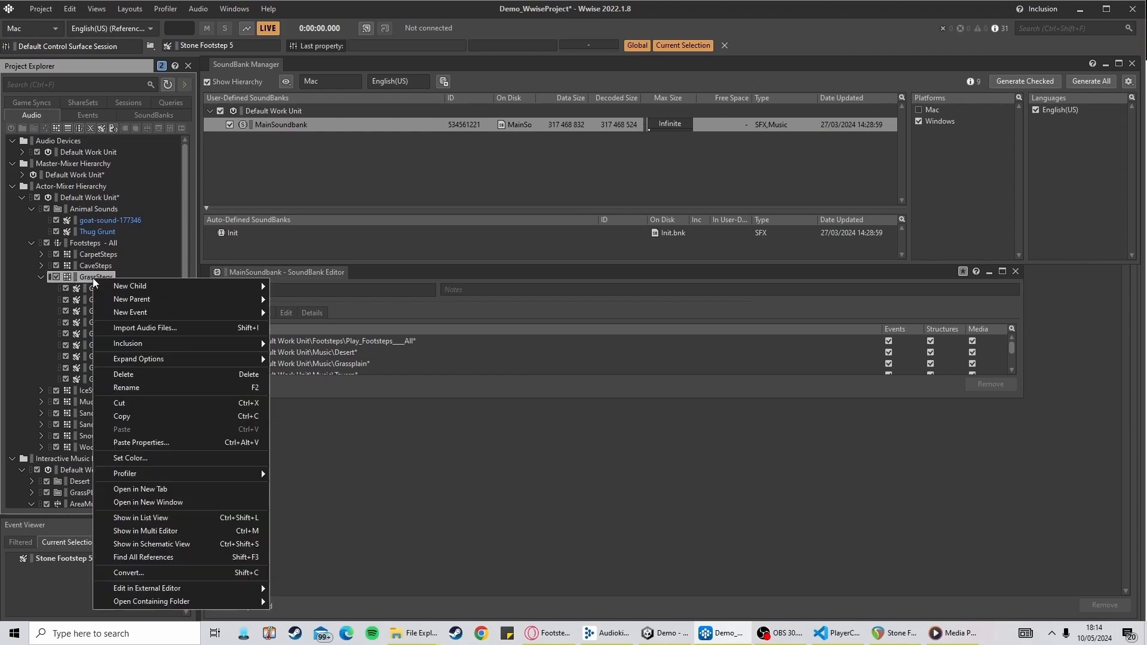
pyautogui.click(147, 374)
# Add a new random container under Footsteps - All and name it GrassSteps
pyautogui.rightClick(100, 242)
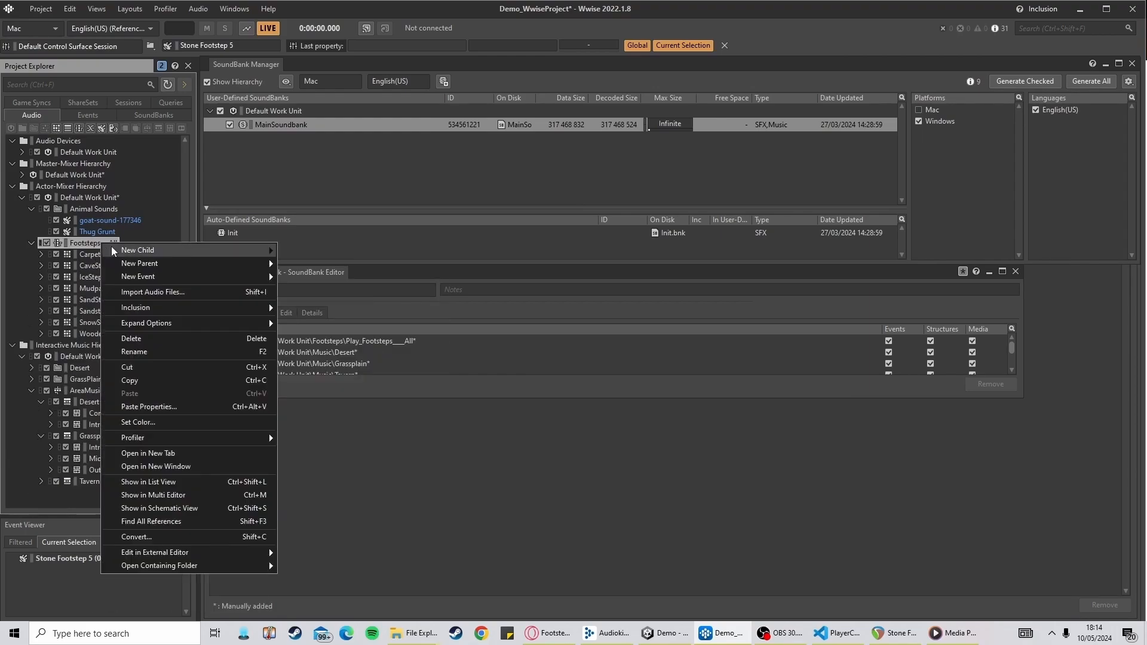
pyautogui.moveTo(111, 248)
pyautogui.click(314, 260)
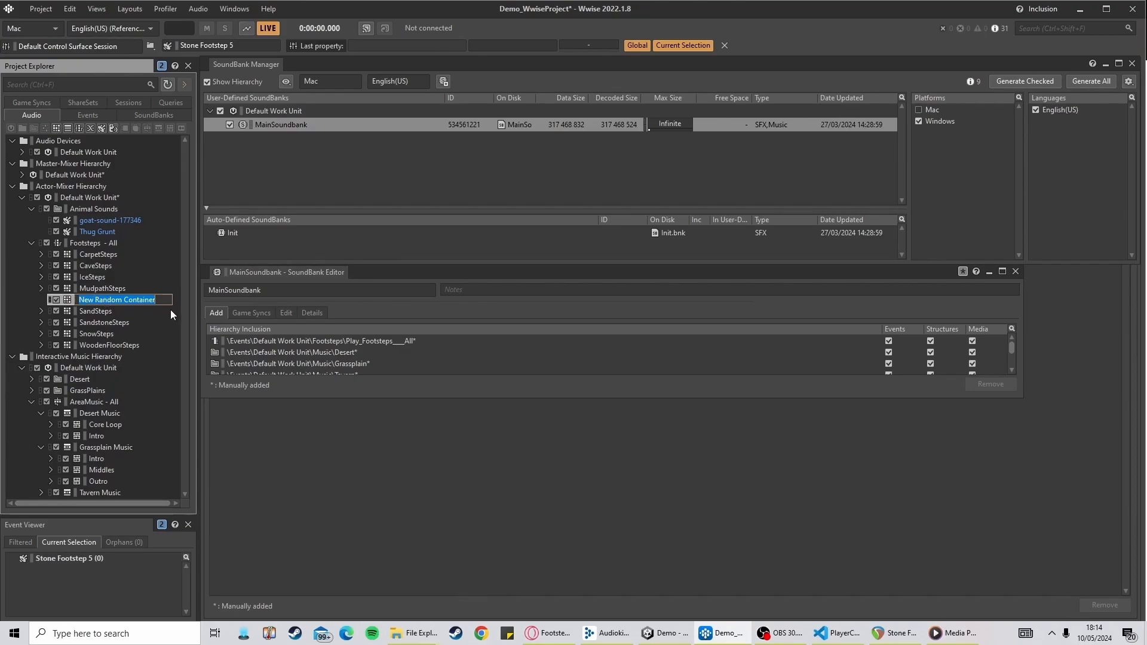
pyautogui.write('Grass')
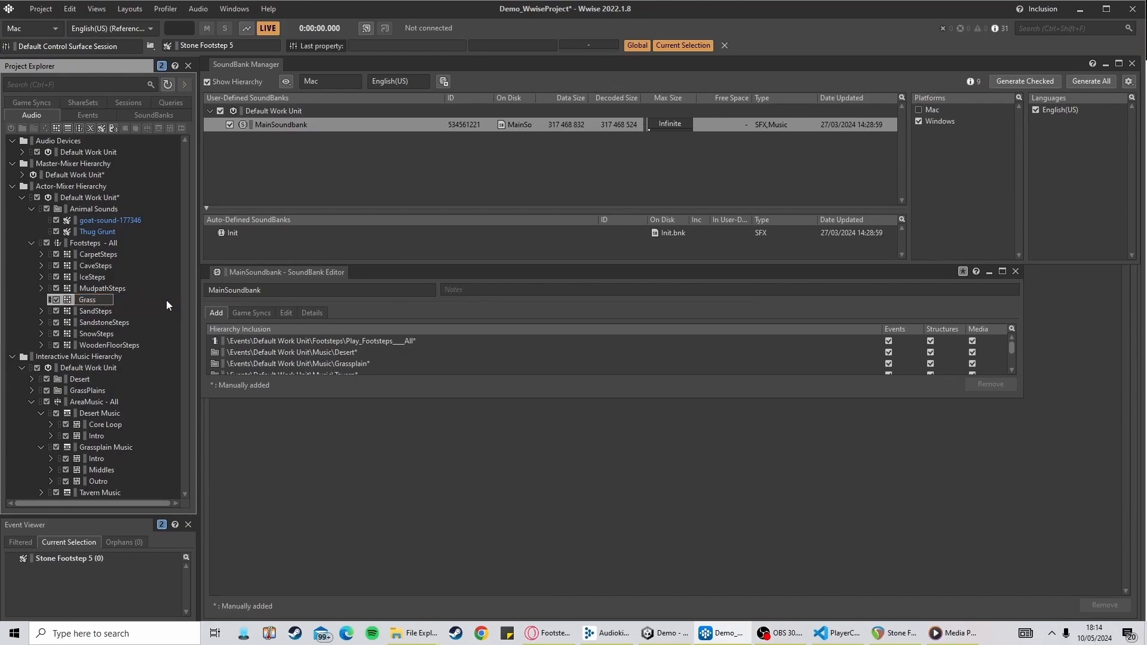
pyautogui.write('Steps')
pyautogui.press('Return')
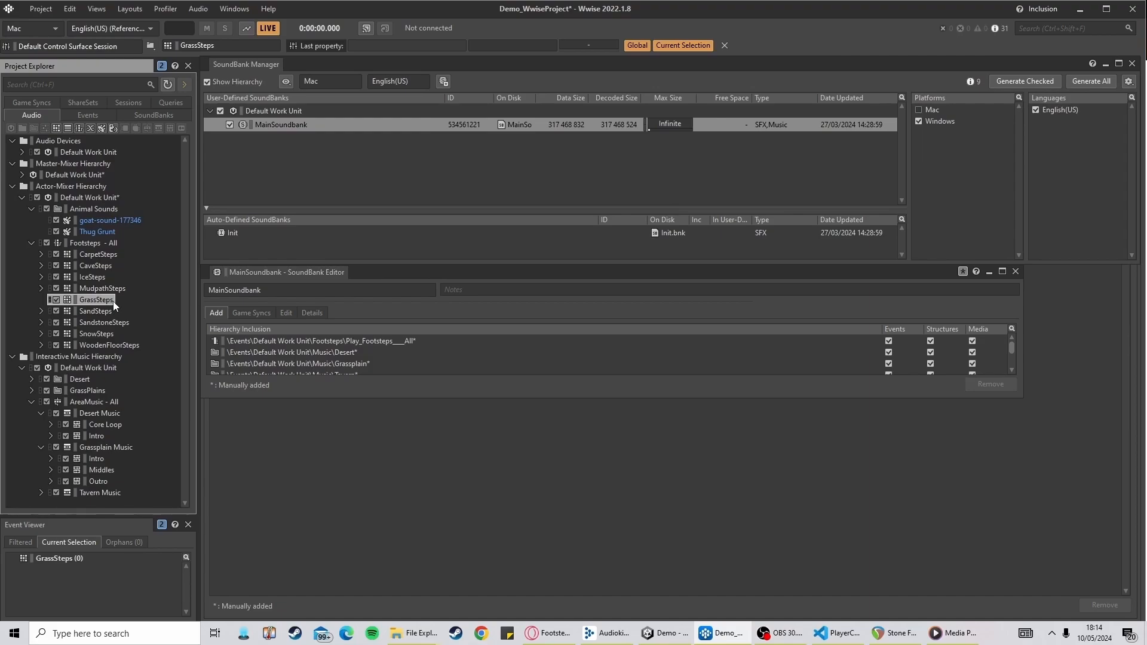
pyautogui.click(130, 303)
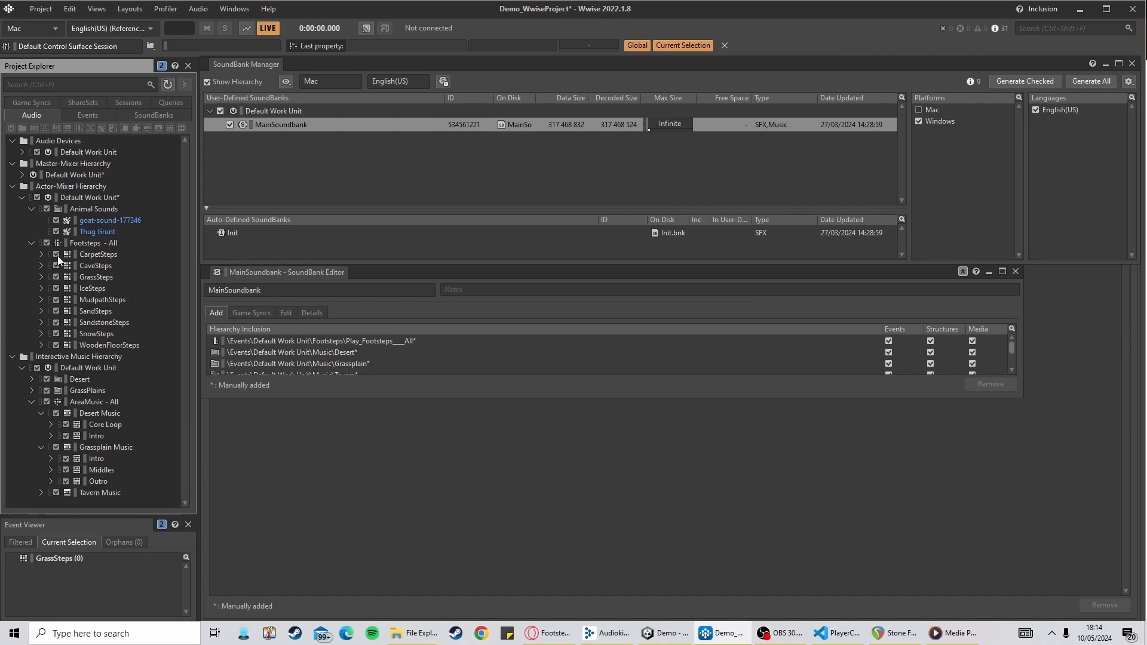
# Delete the Grass switch from the GroundTypes switch group in Game Syncs
pyautogui.click(45, 104)
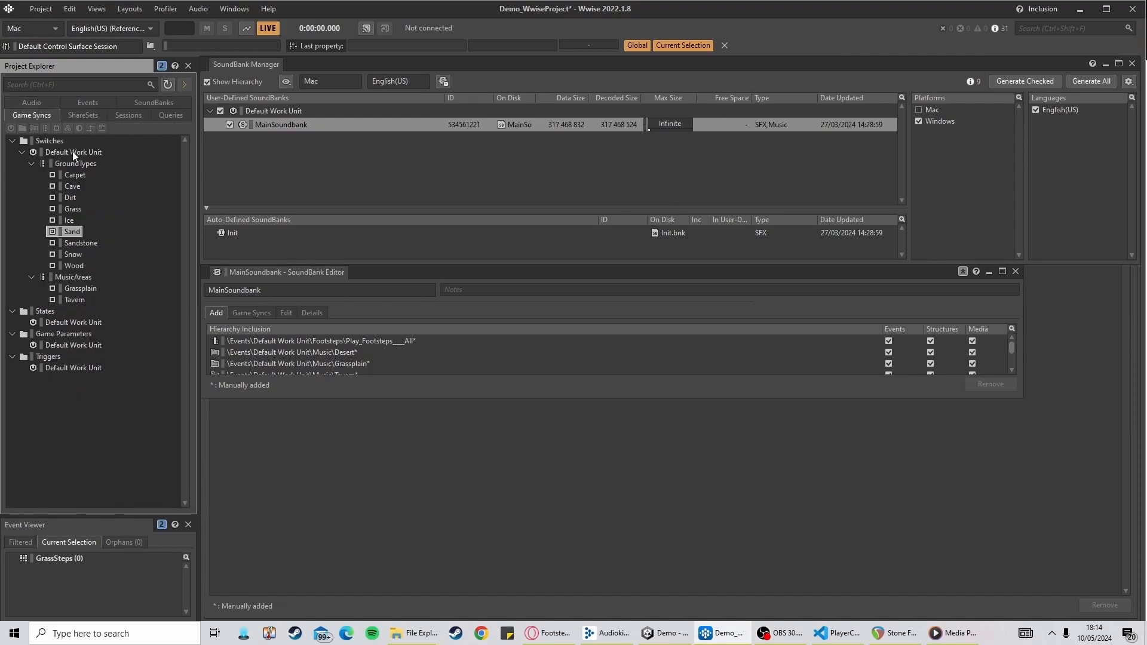
pyautogui.rightClick(74, 206)
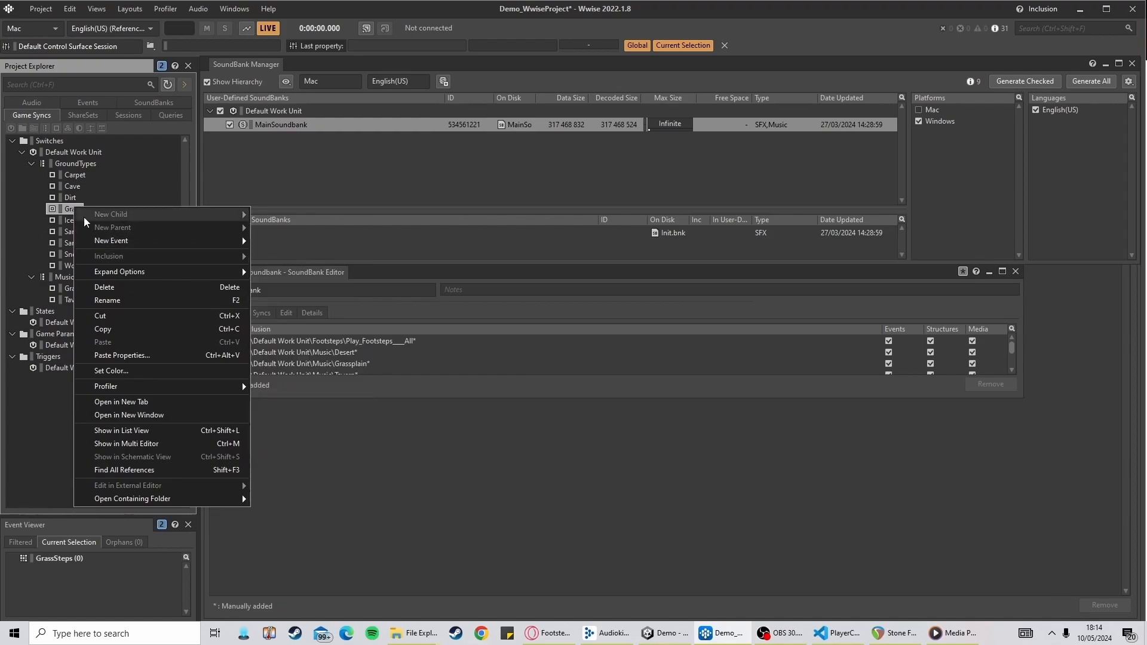
pyautogui.click(94, 287)
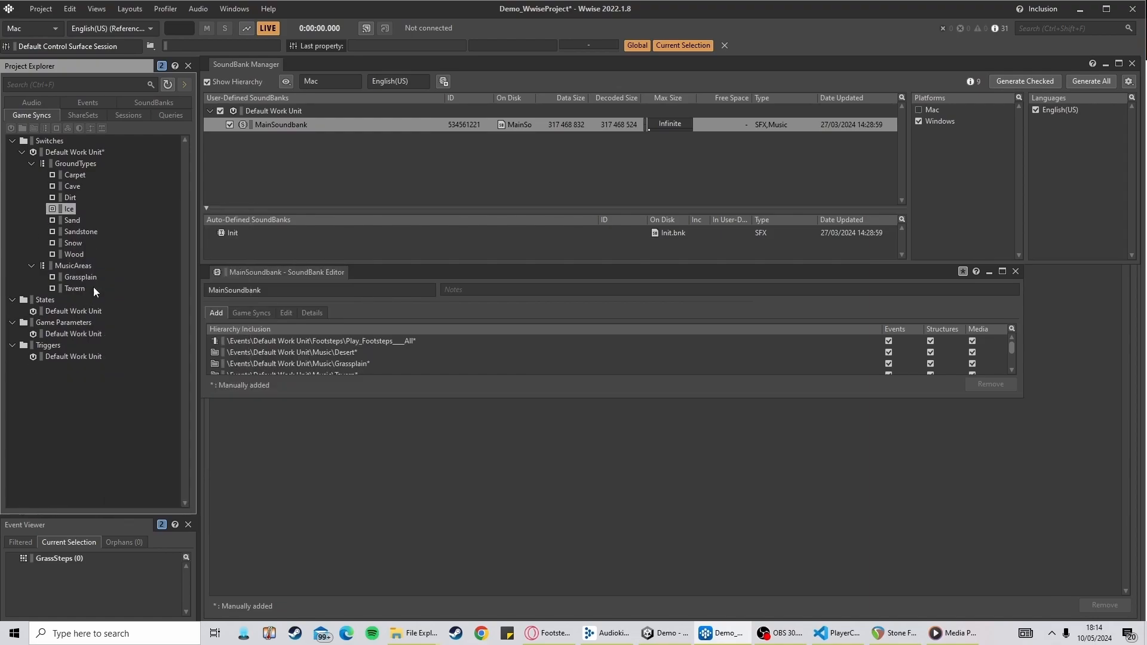
pyautogui.click(79, 164)
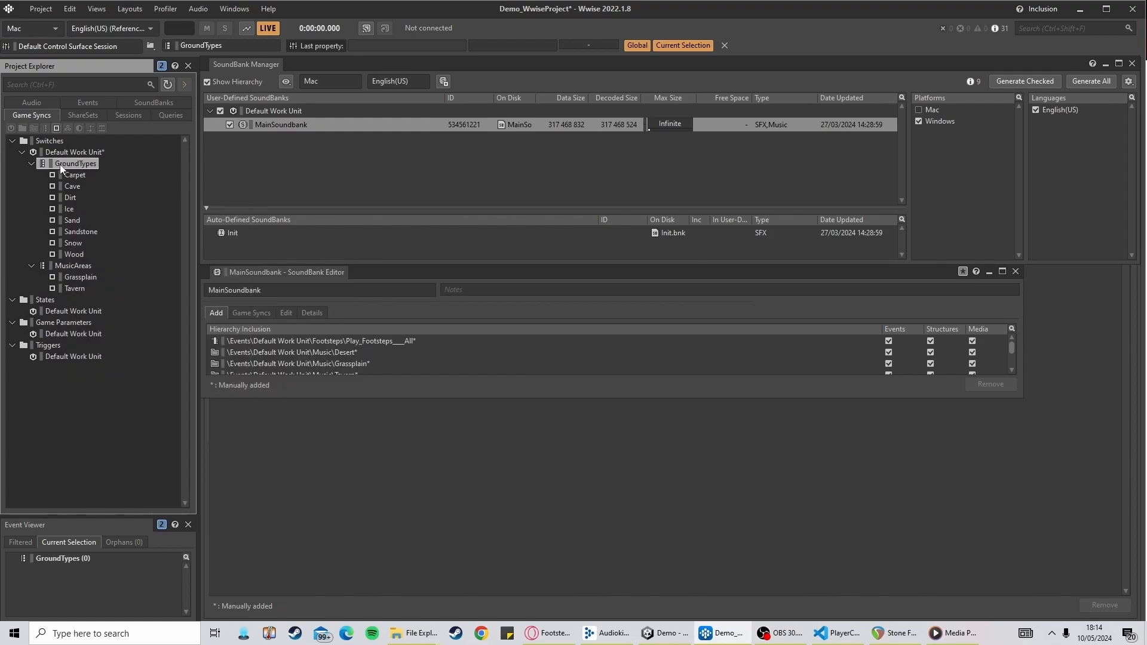
pyautogui.rightClick(84, 152)
pyautogui.press('Escape')
pyautogui.rightClick(42, 168)
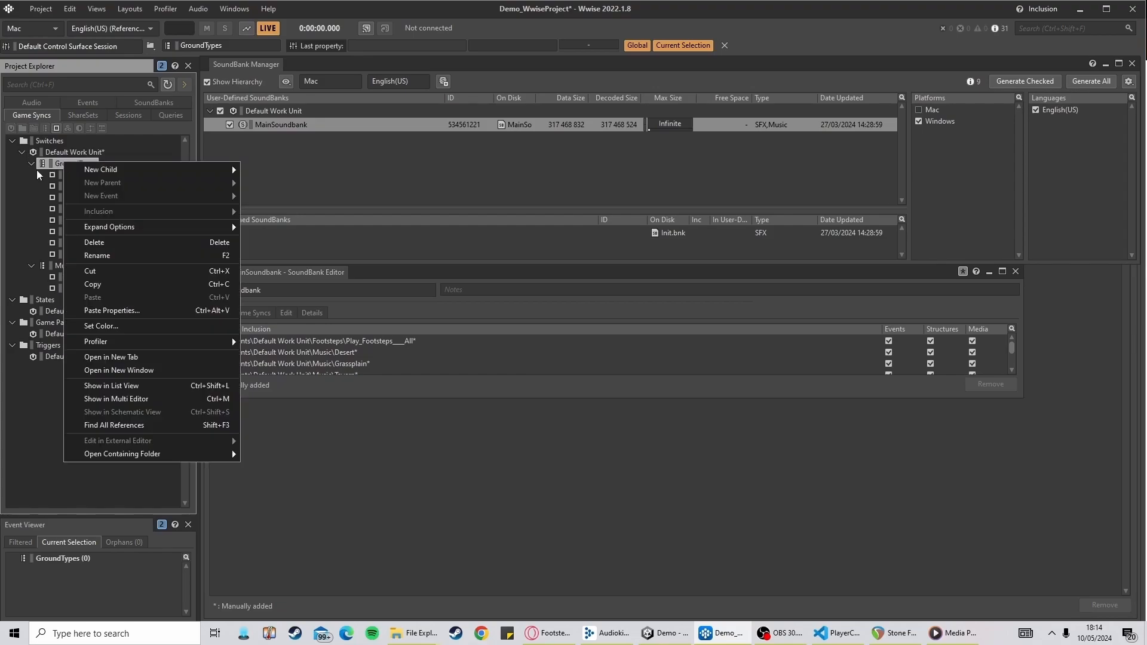
pyautogui.rightClick(54, 153)
pyautogui.moveTo(130, 162)
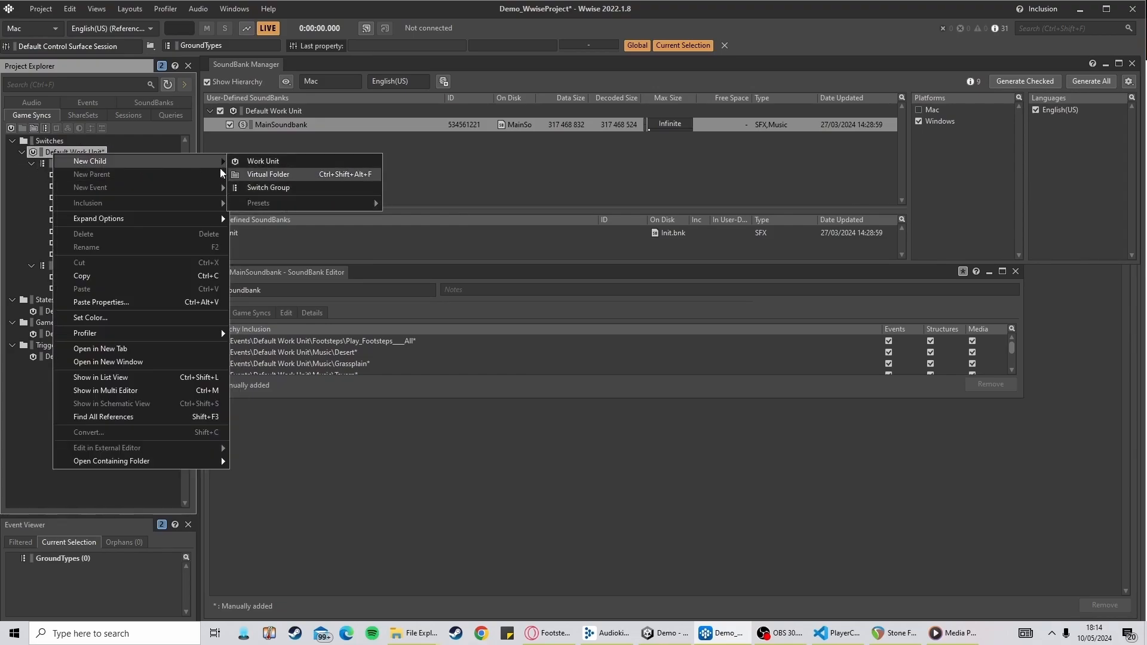
pyautogui.click(49, 143)
# Add a new switch named Grass to the GroundTypes switch group
pyautogui.rightClick(69, 160)
pyautogui.moveTo(113, 167)
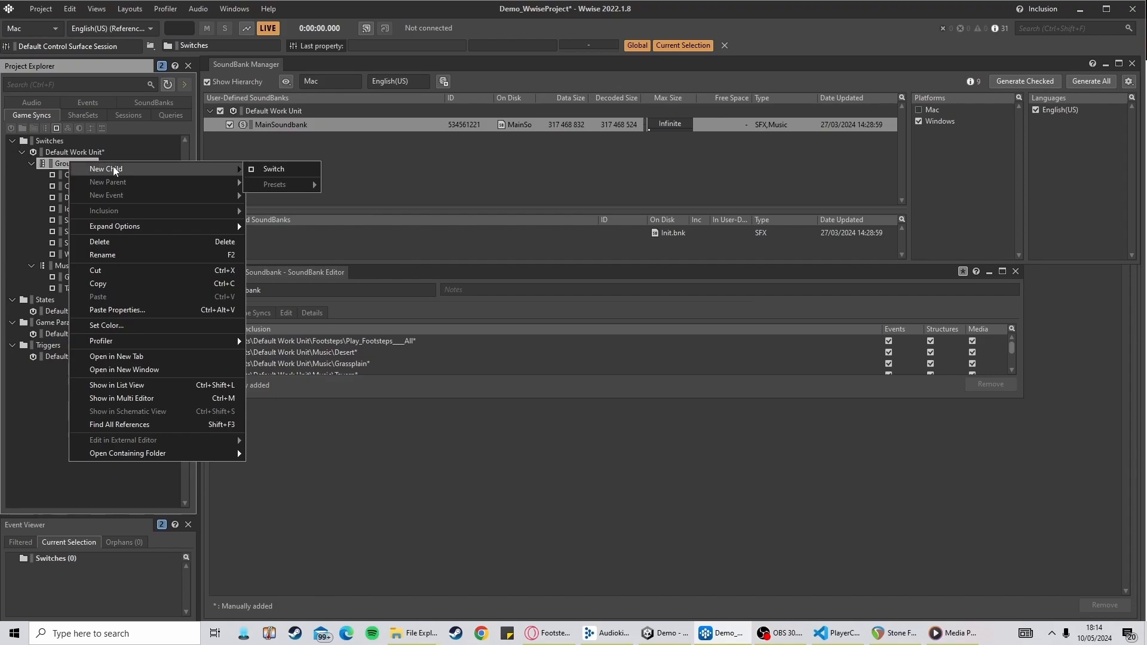
pyautogui.click(277, 169)
pyautogui.write('G')
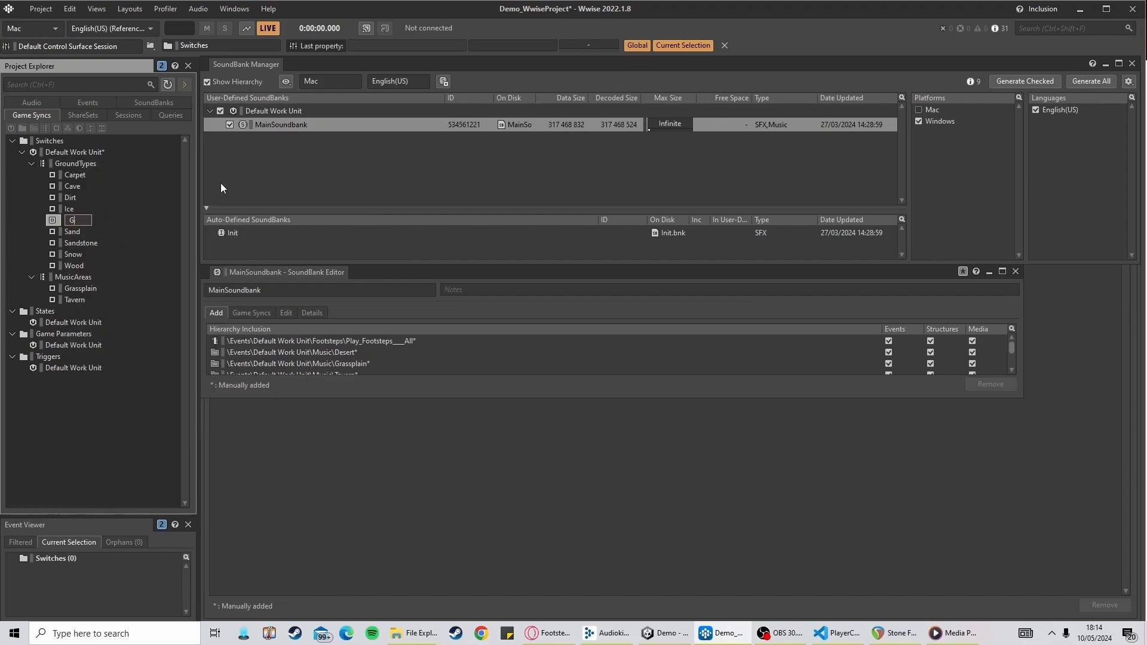
pyautogui.write('rass')
pyautogui.press('Return')
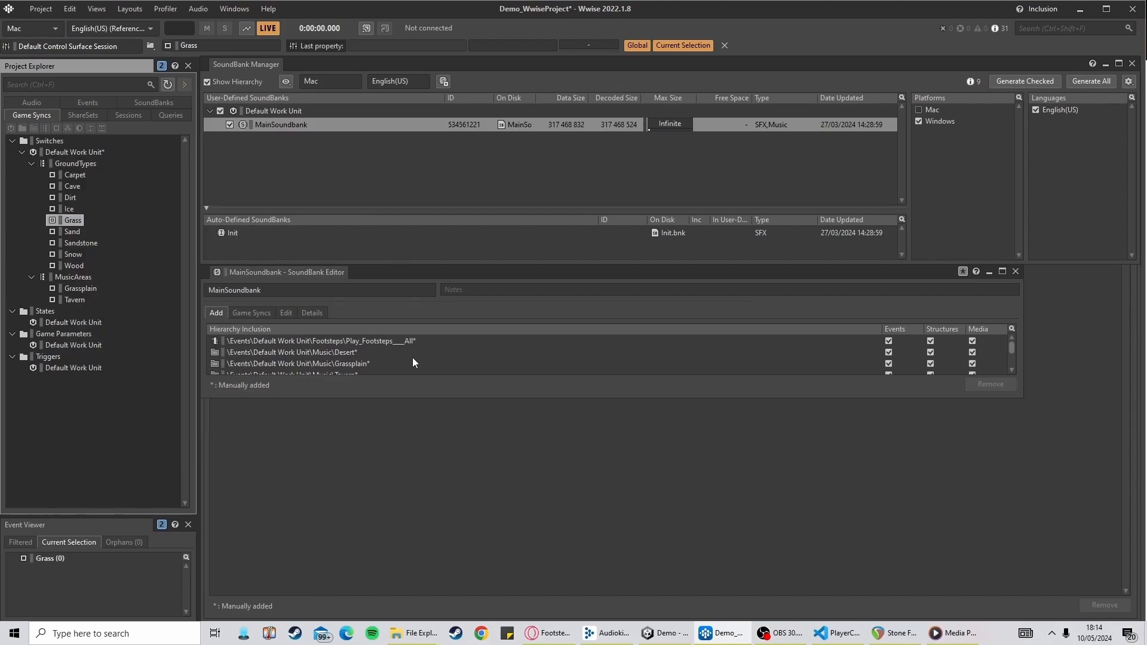
# Switch to Unity and set the player's terrain switch Element 3 to GroundTypes / Grass
pyautogui.click(664, 632)
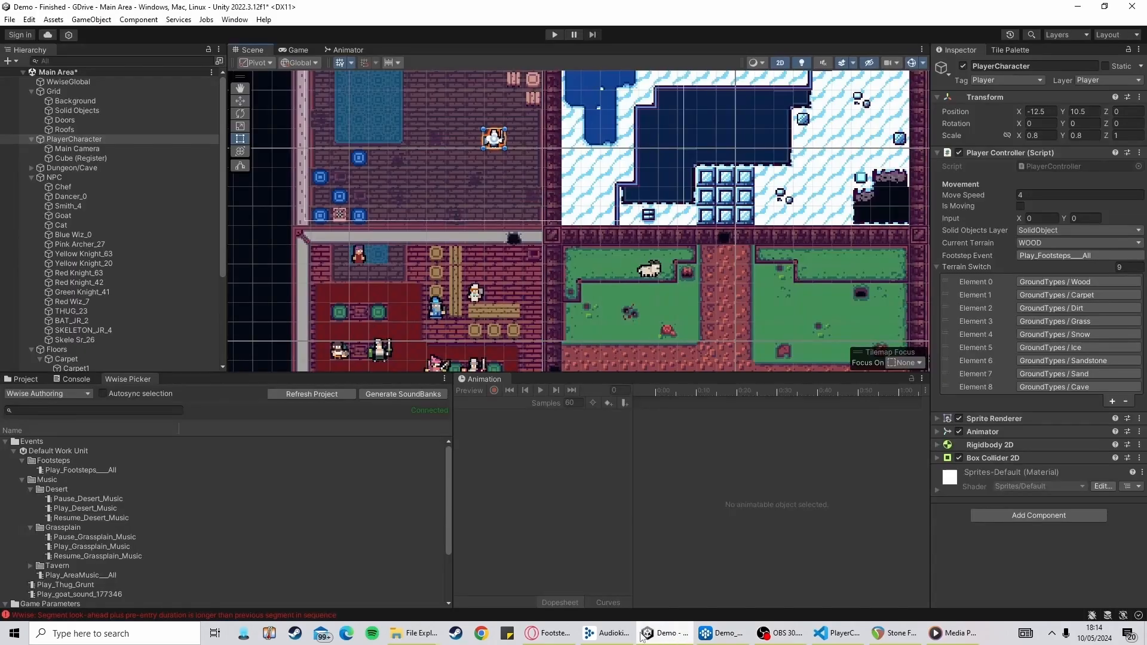
pyautogui.click(1047, 324)
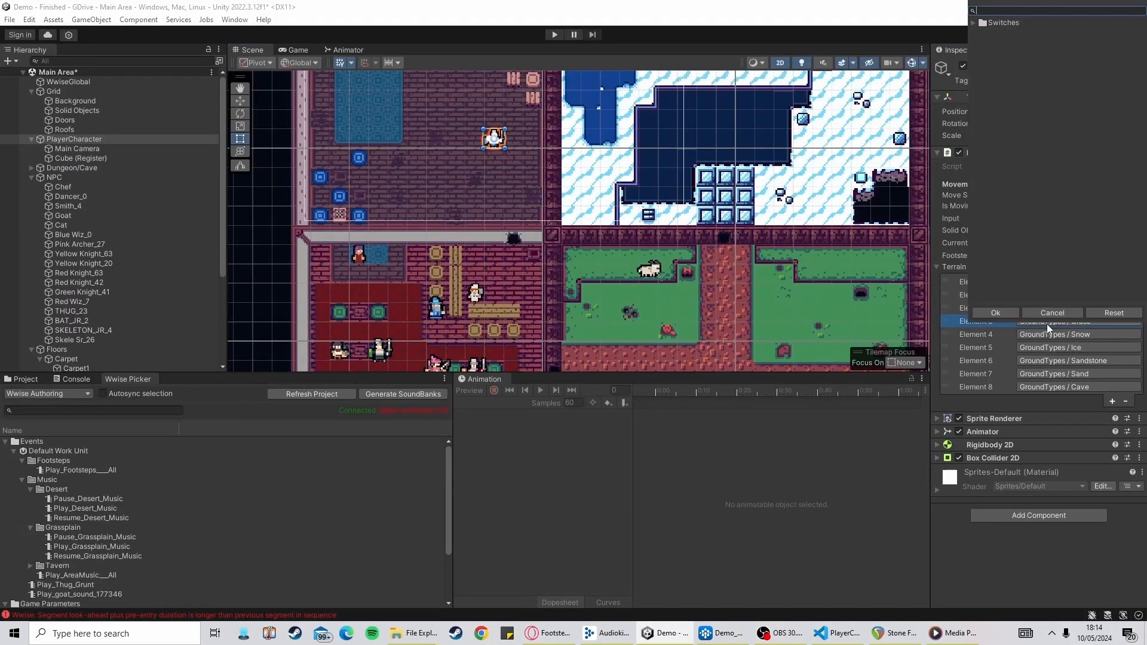
pyautogui.click(974, 23)
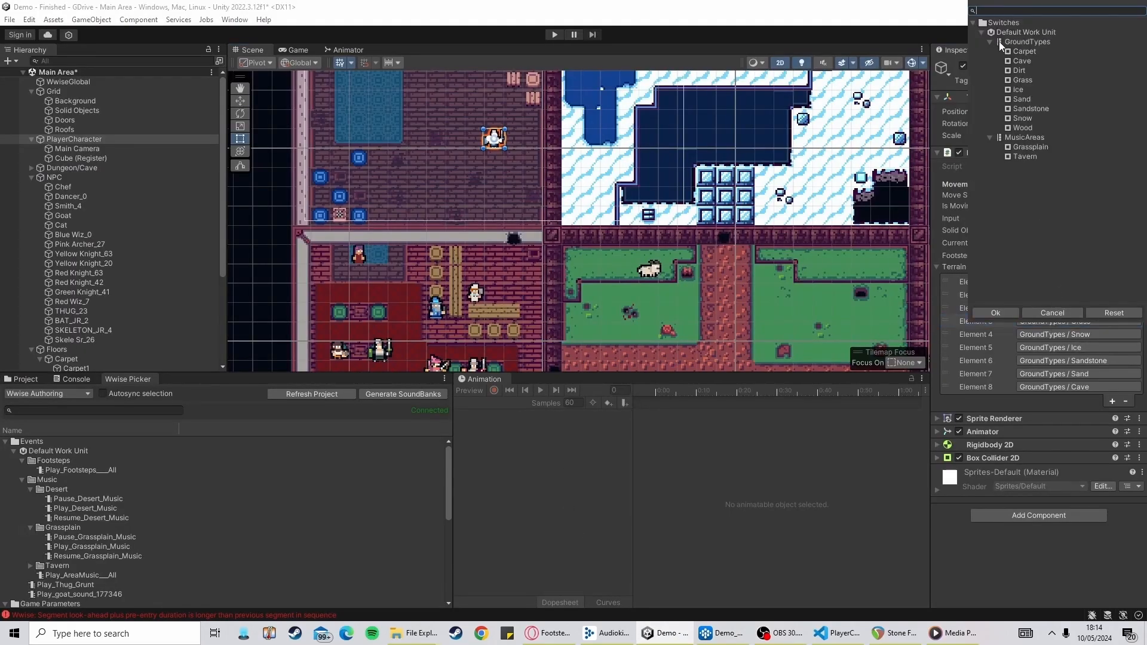
pyautogui.click(1024, 82)
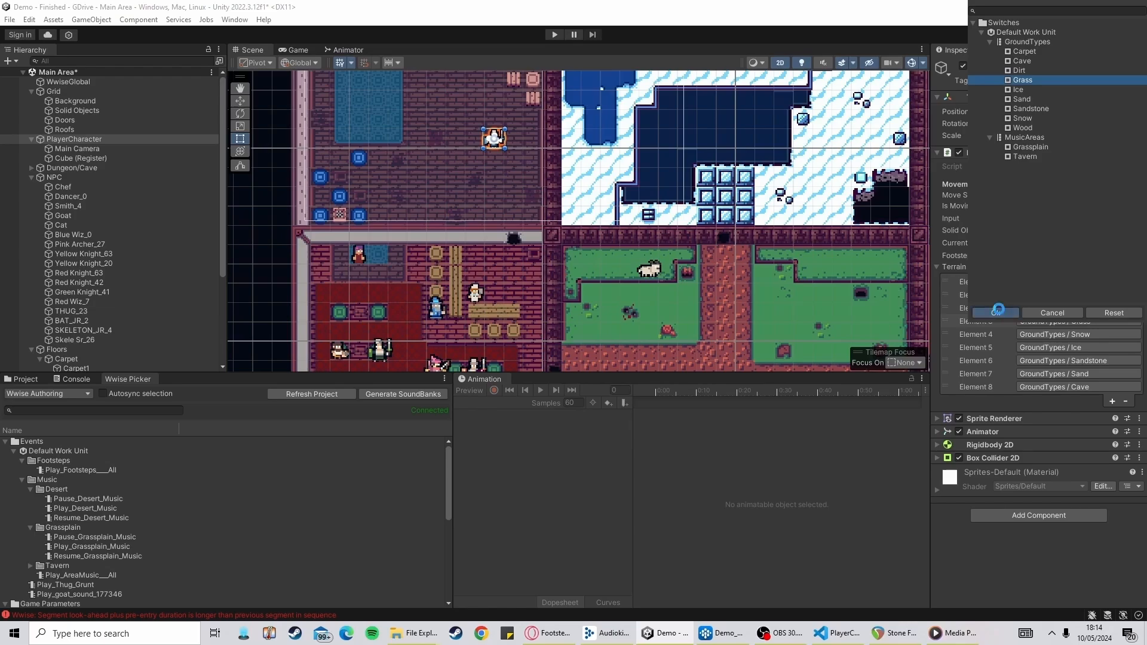
pyautogui.click(997, 313)
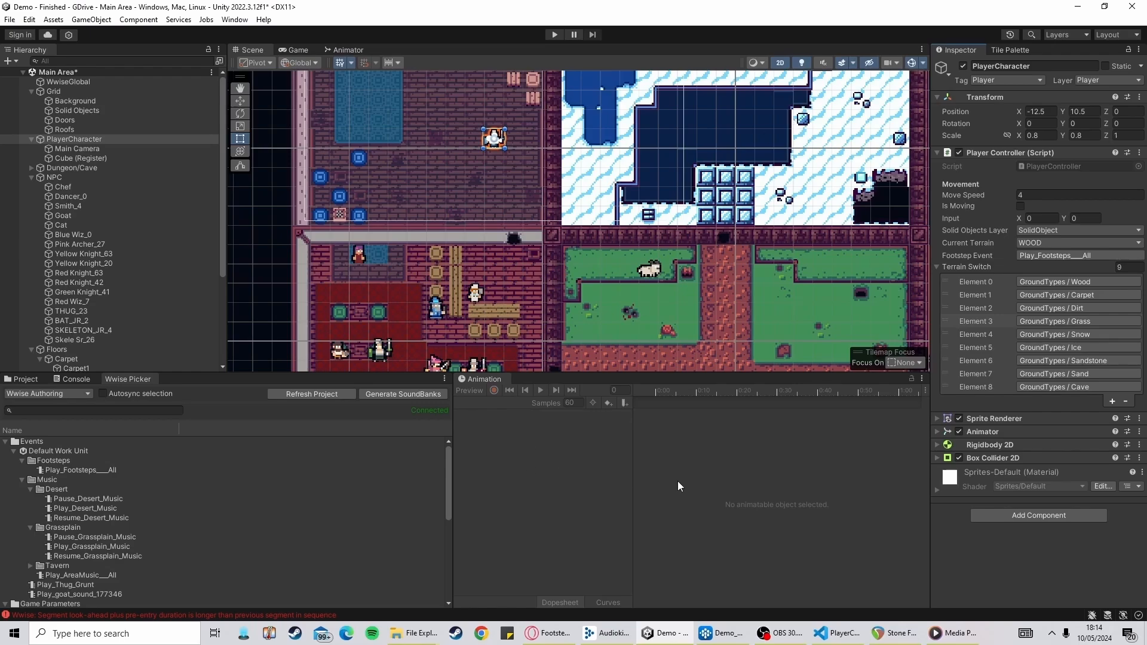
# Back in Wwise, open Footsteps - All in the Designer layout and assign GrassSteps to the Grass switch
pyautogui.click(711, 637)
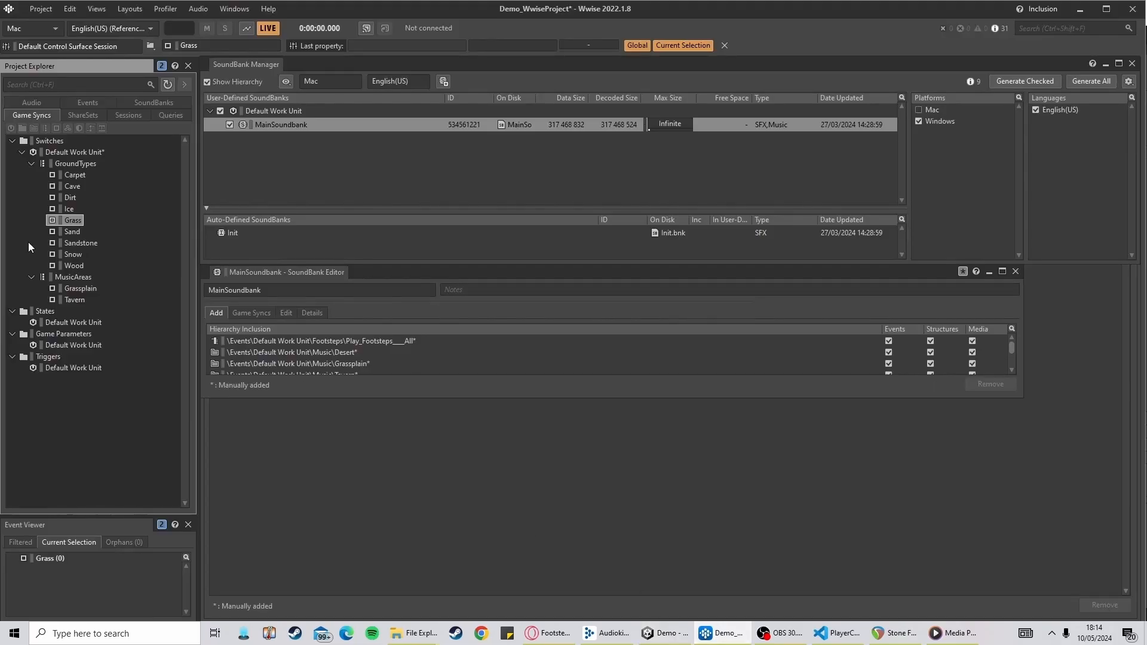
pyautogui.click(29, 100)
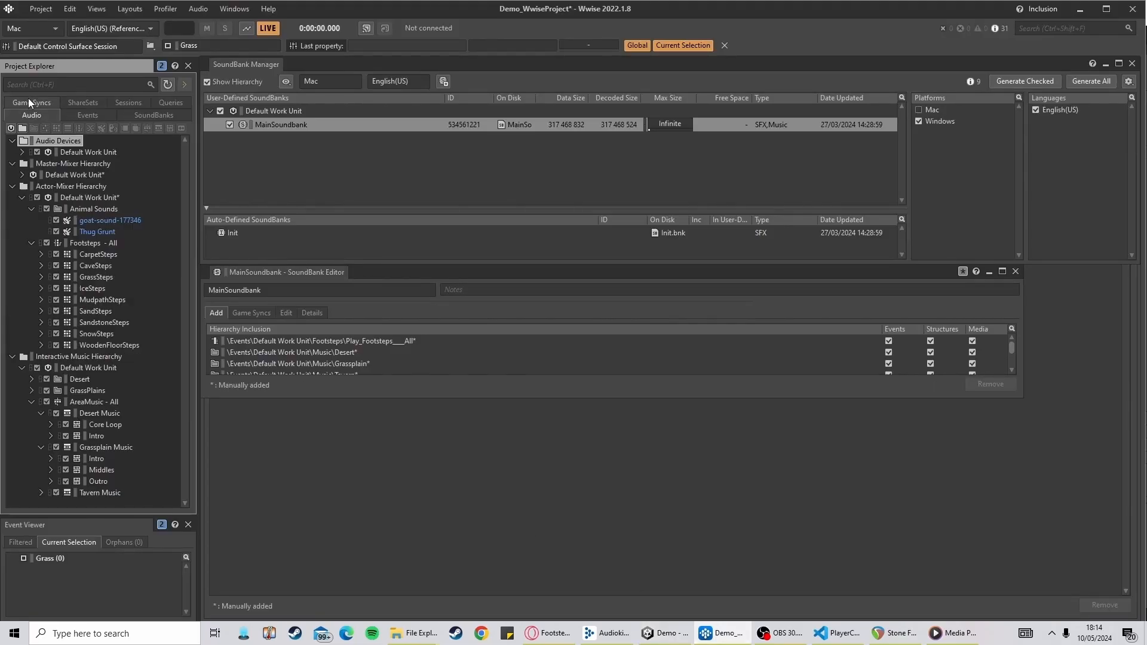
pyautogui.click(91, 243)
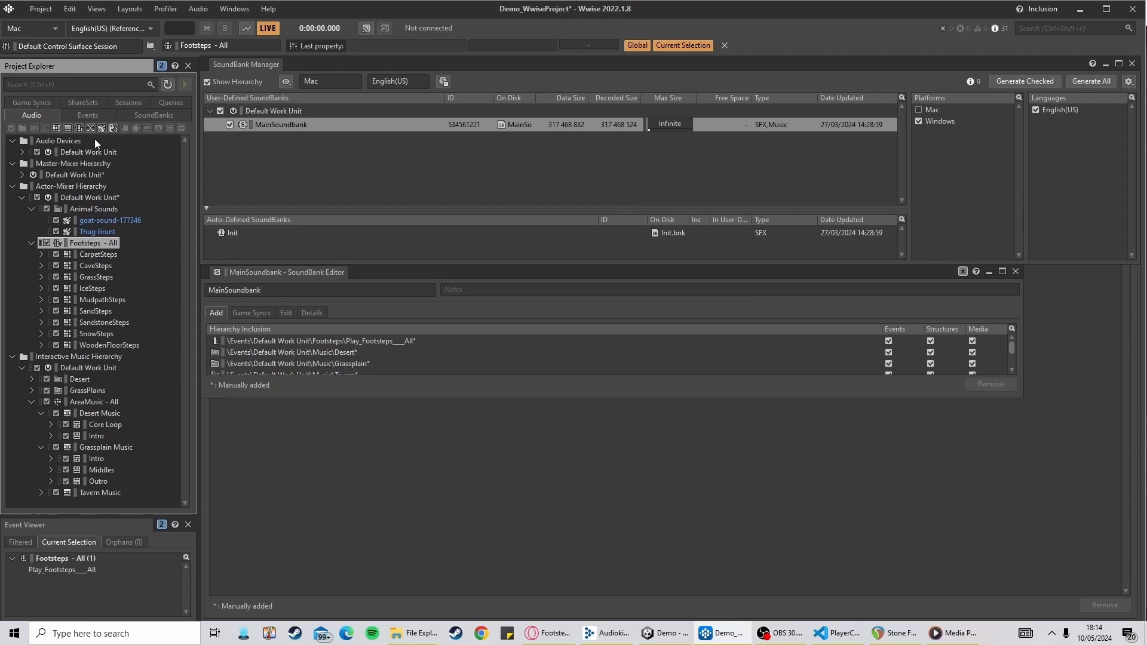
pyautogui.click(129, 8)
pyautogui.click(140, 22)
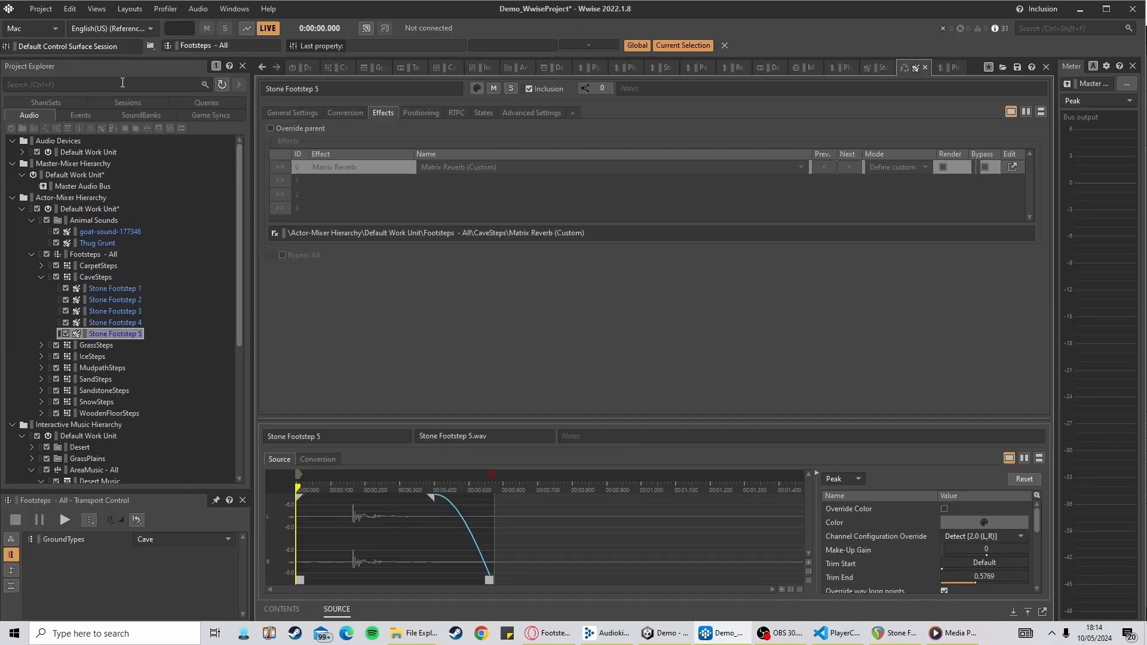
pyautogui.click(95, 254)
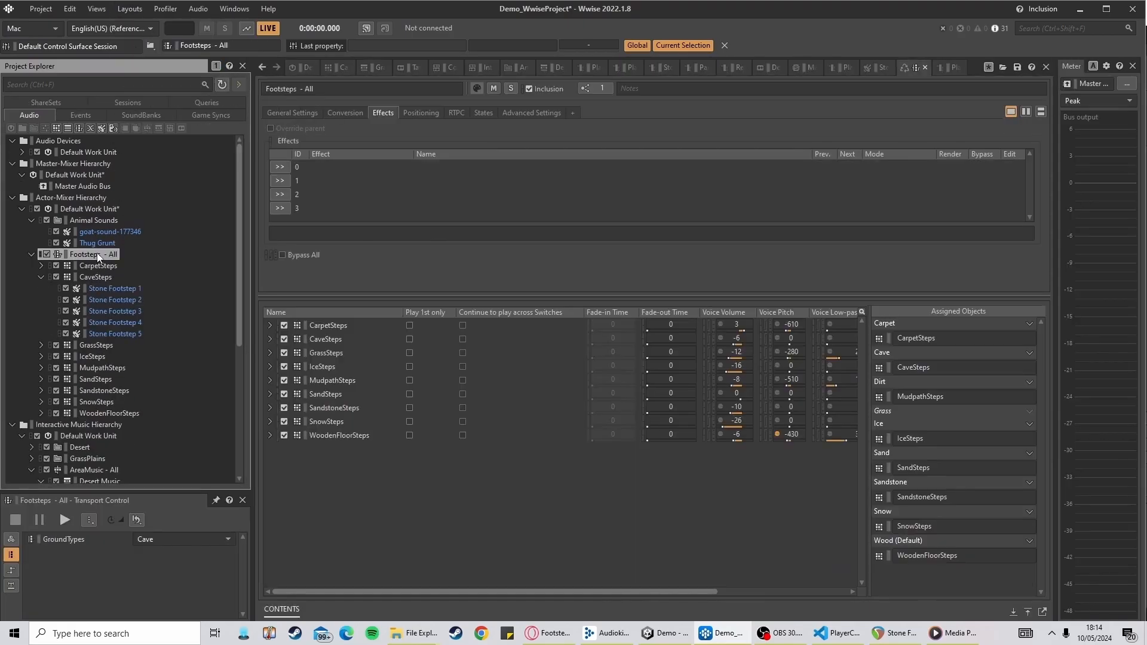
pyautogui.click(280, 113)
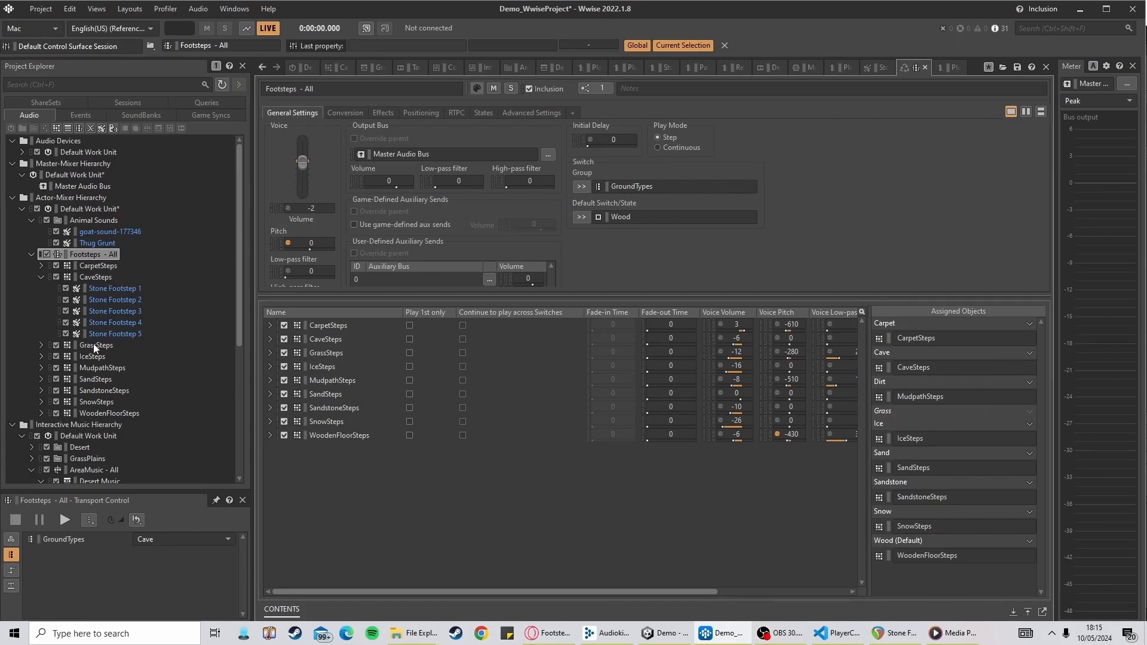
pyautogui.moveTo(94, 346); pyautogui.dragTo(904, 418)
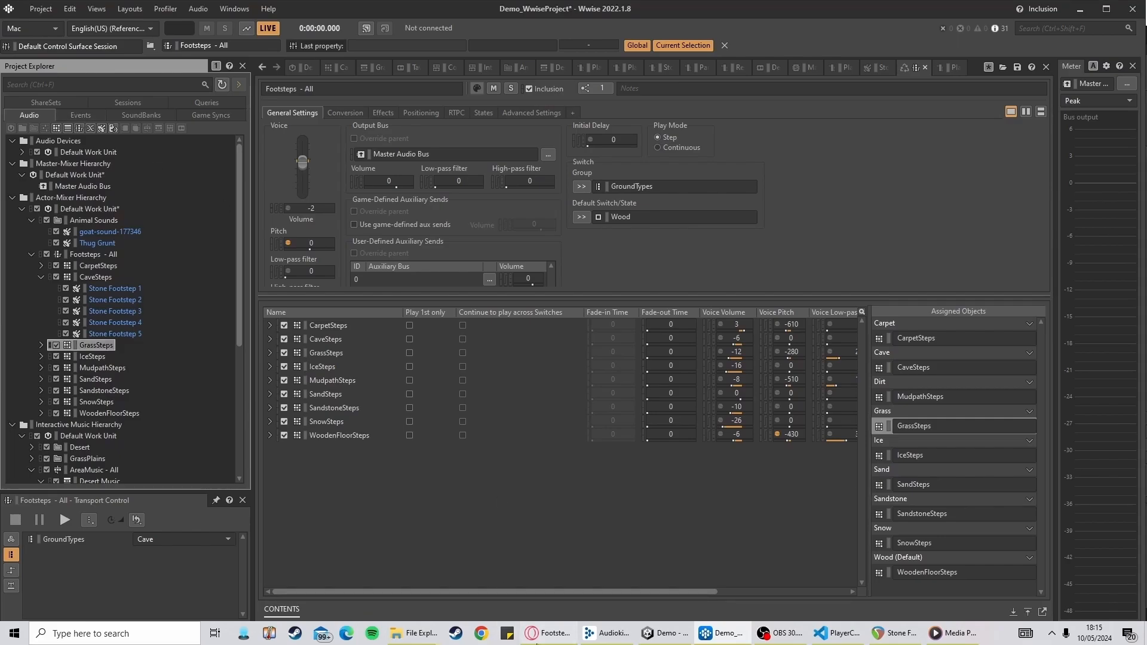
# Switch to the browser and scroll through the Footstep Sounds folders on the file-share site
pyautogui.click(547, 633)
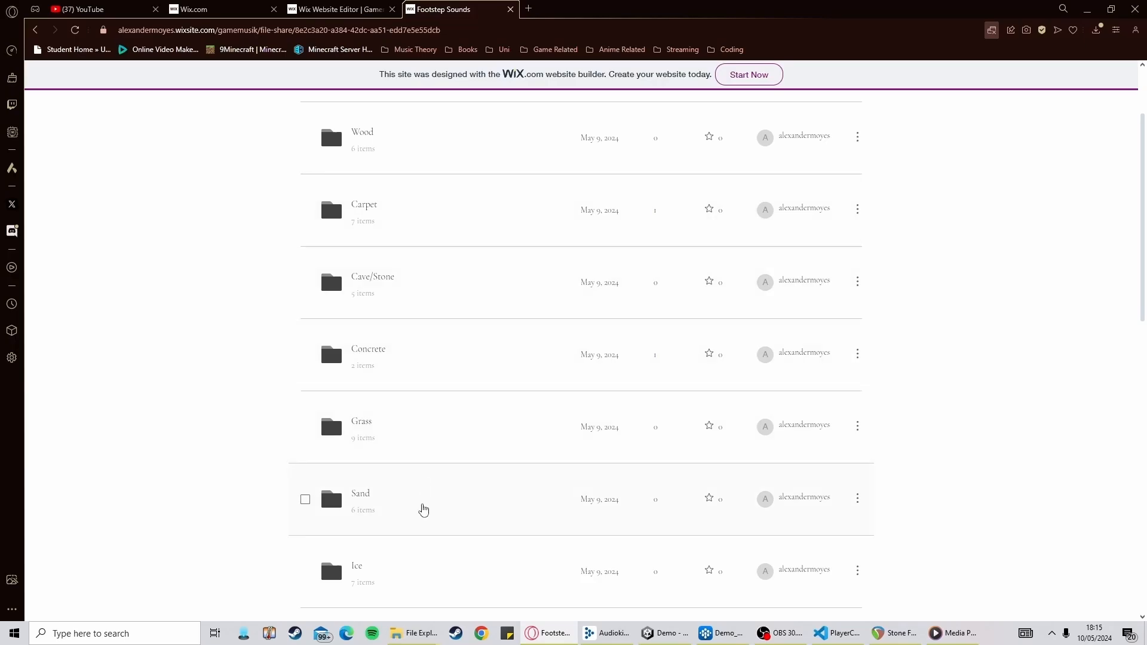
pyautogui.scroll(-3, 422, 507)
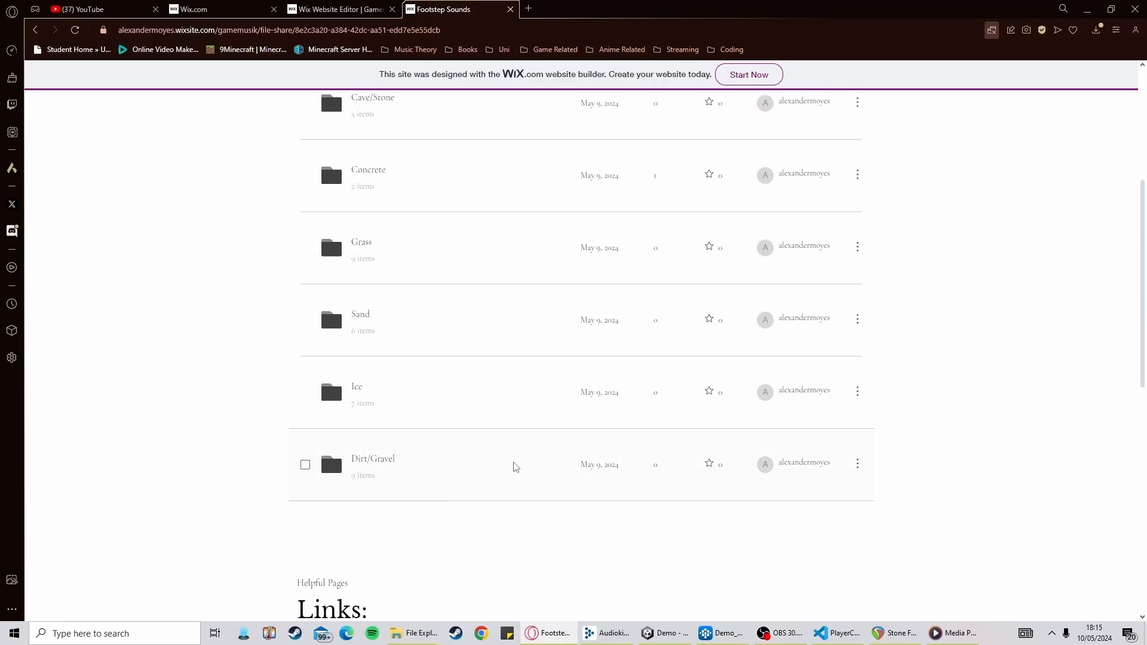
# Switch from the file-share page back to the Unity editor
pyautogui.scroll(4, 512, 465)
pyautogui.scroll(-1, 475, 485)
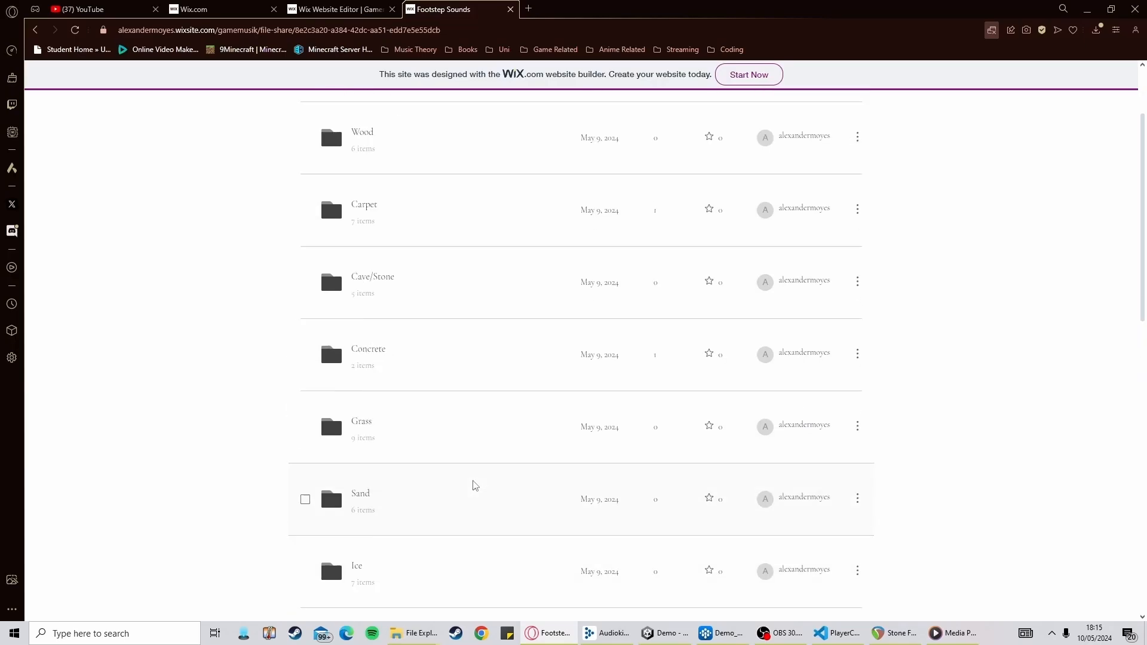
pyautogui.click(609, 633)
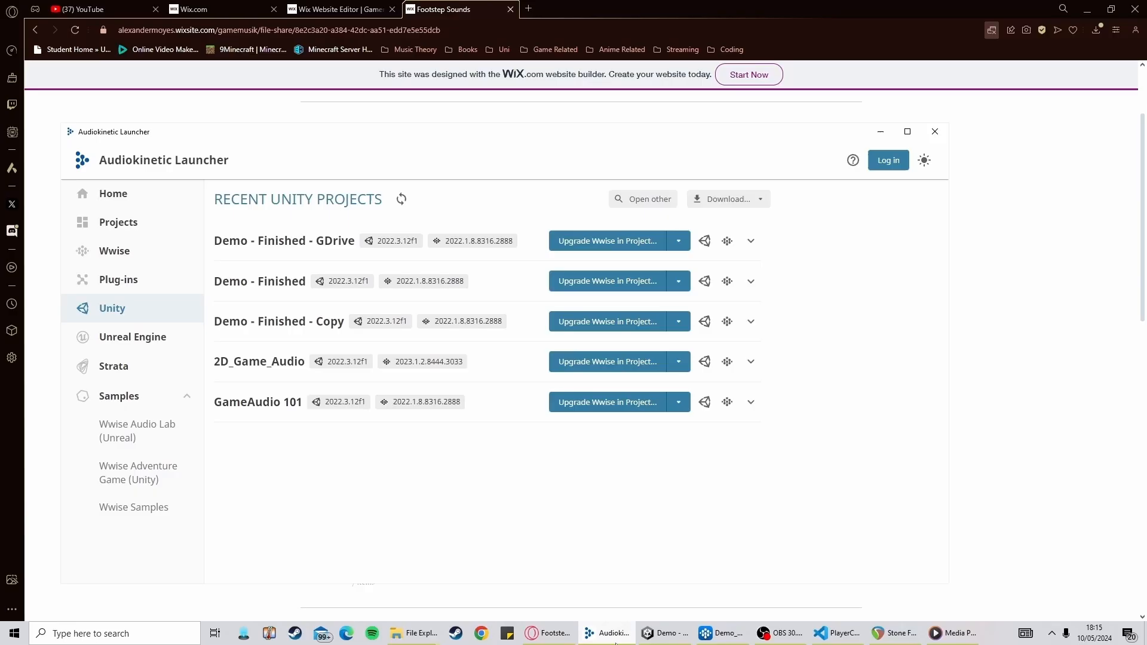
pyautogui.click(670, 636)
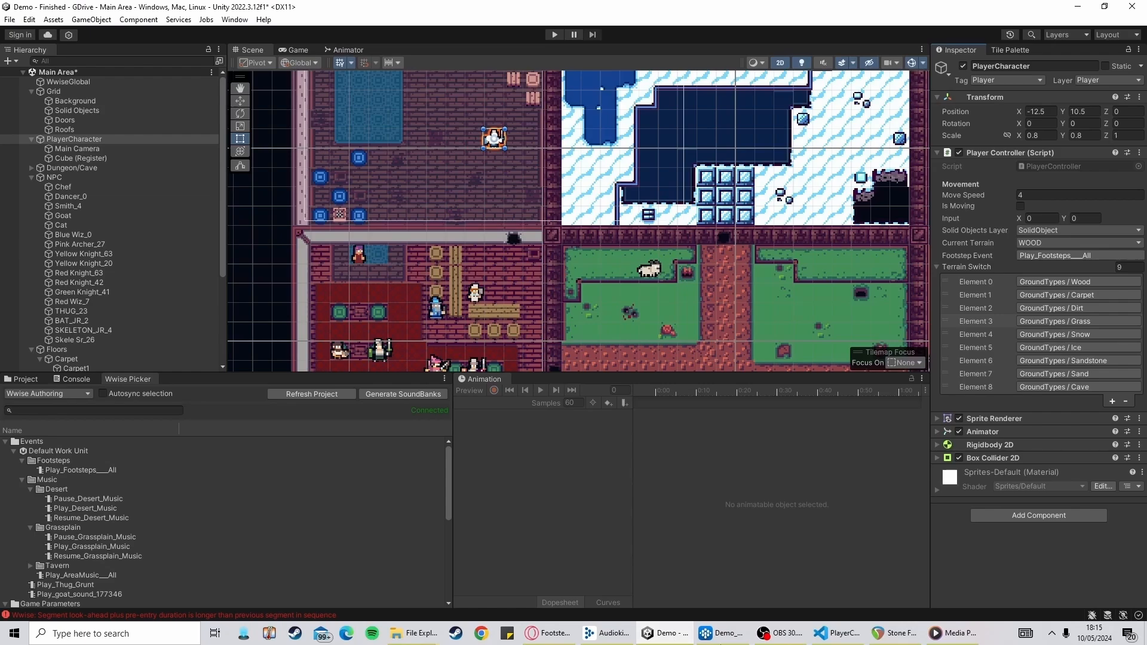
pyautogui.moveTo(837, 633)
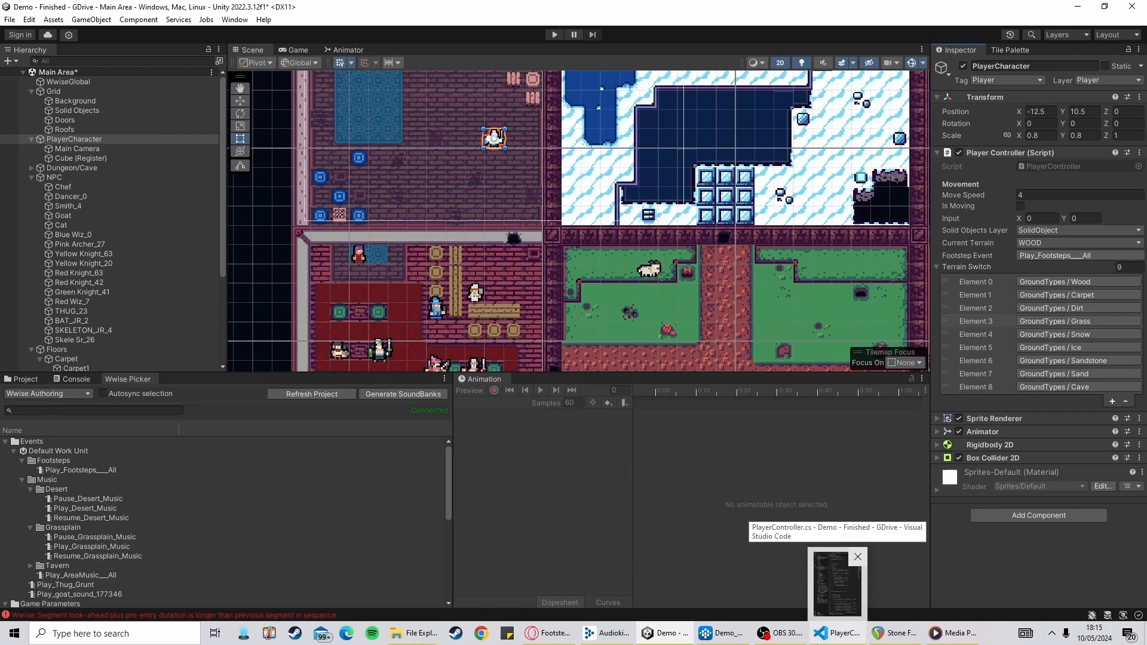
# Pan and zoom around the scene view to examine the map's different terrain areas
pyautogui.scroll(3, 547, 178)
pyautogui.moveTo(472, 165); pyautogui.dragTo(553, 303)
pyautogui.scroll(3, 556, 251)
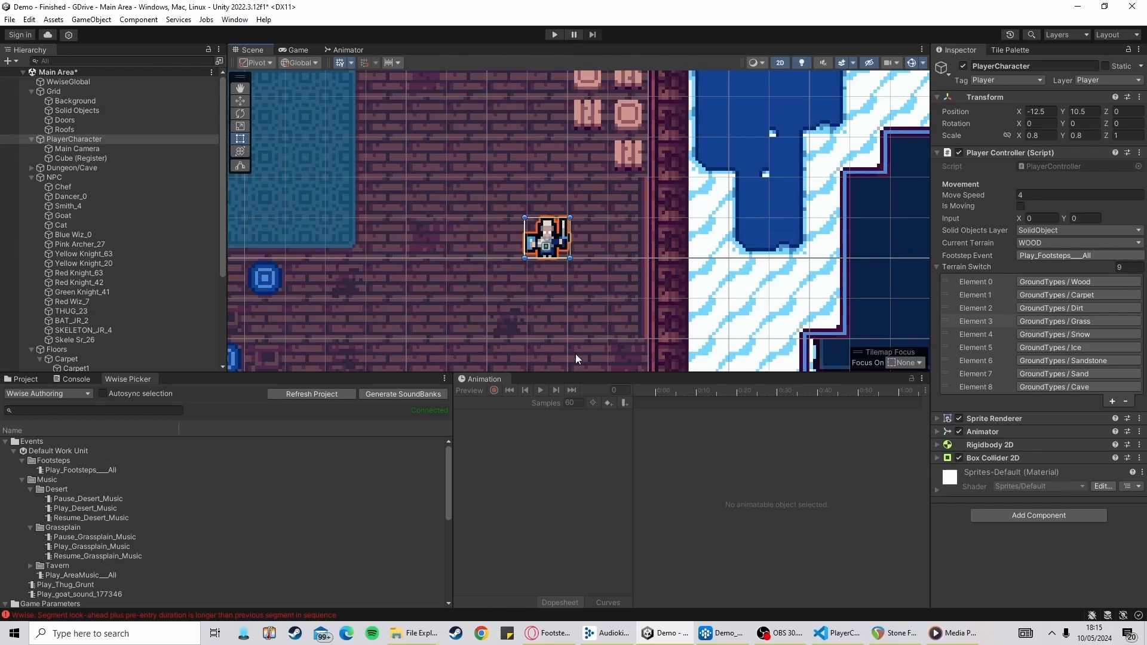
pyautogui.scroll(-5, 553, 311)
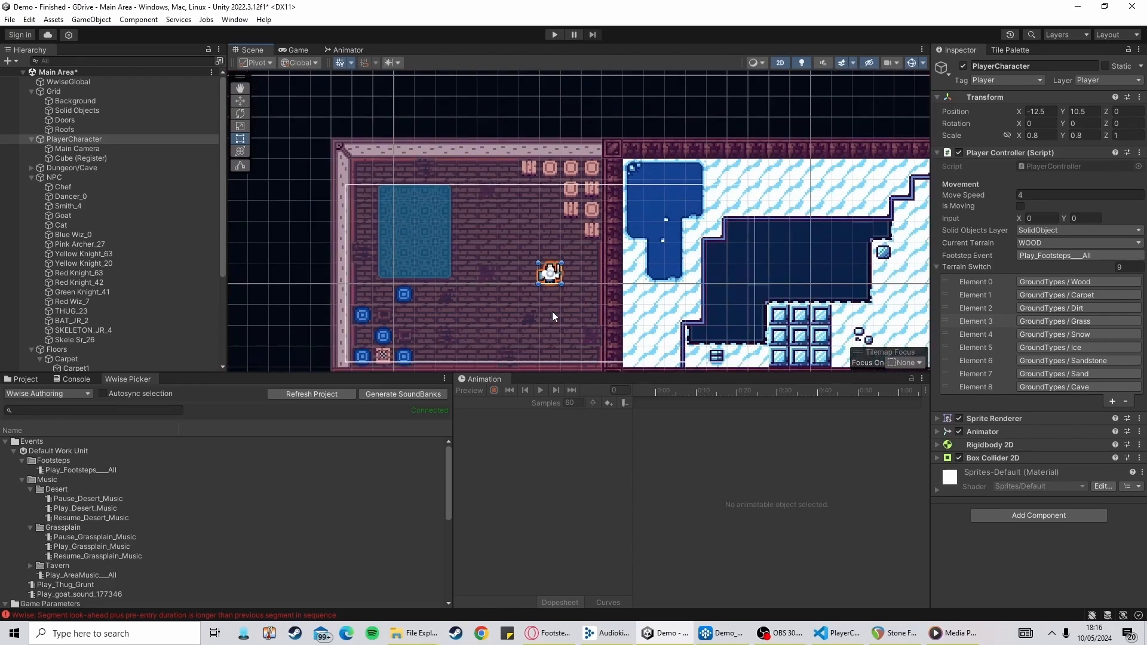
pyautogui.moveTo(553, 311); pyautogui.dragTo(496, 206)
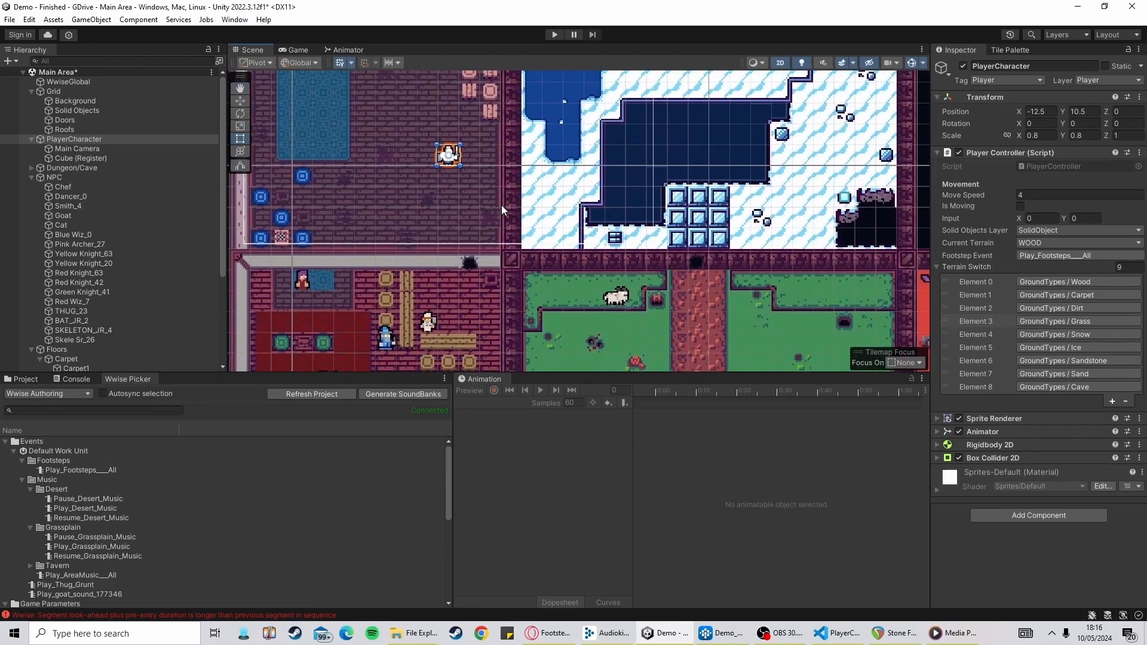
pyautogui.scroll(-1, 650, 293)
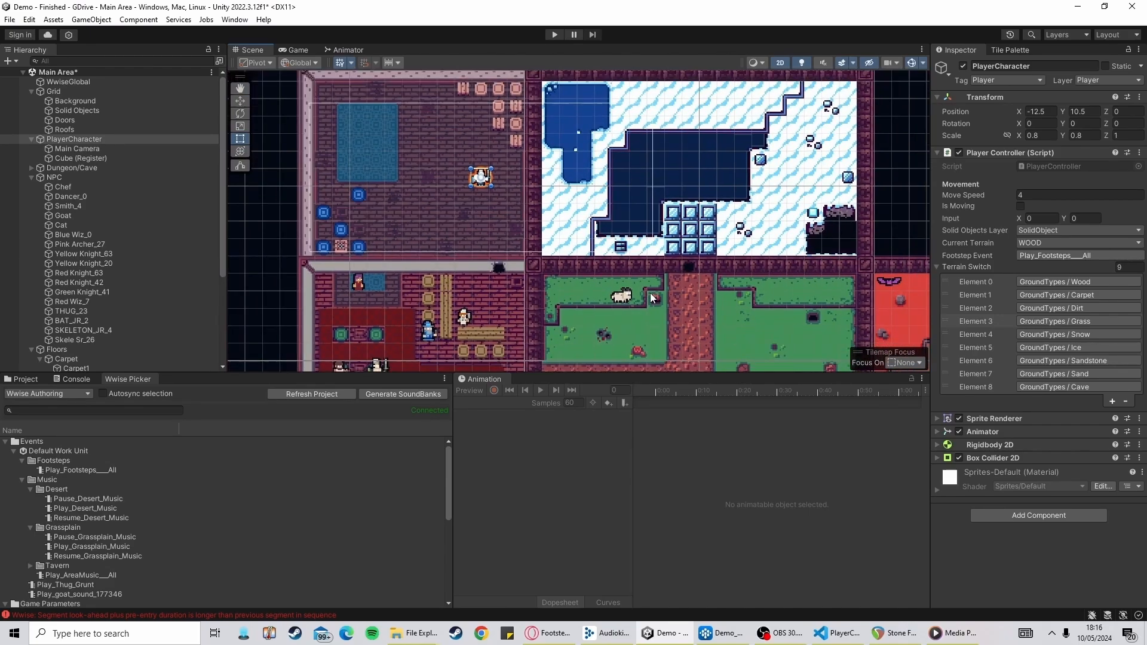
pyautogui.moveTo(769, 325); pyautogui.dragTo(711, 238)
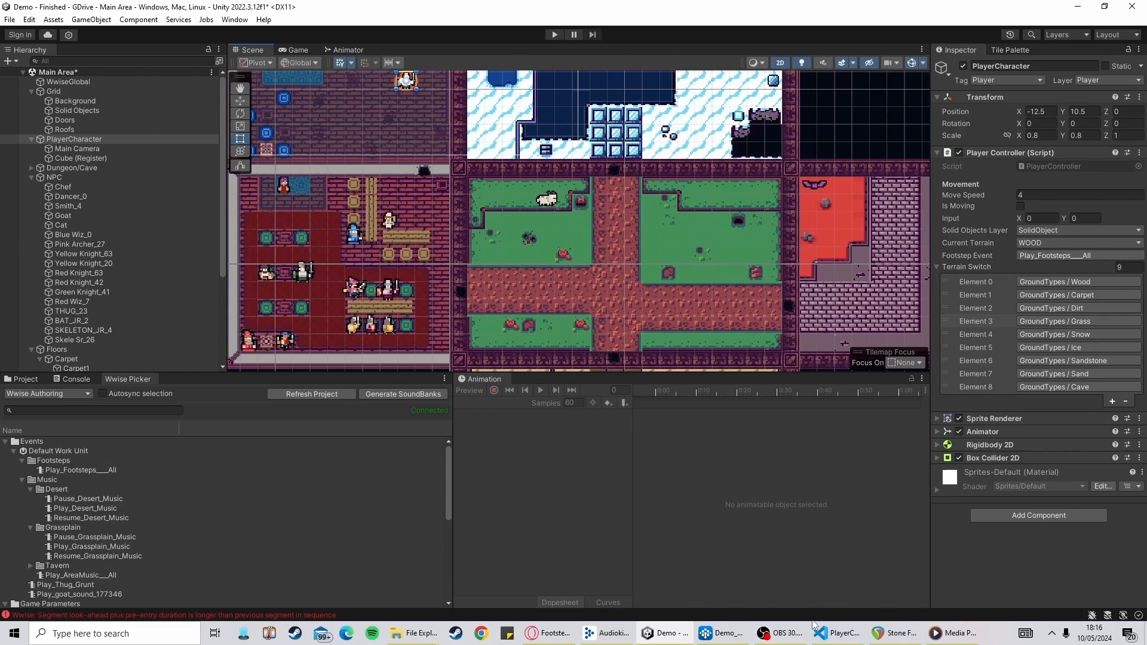
pyautogui.moveTo(805, 634)
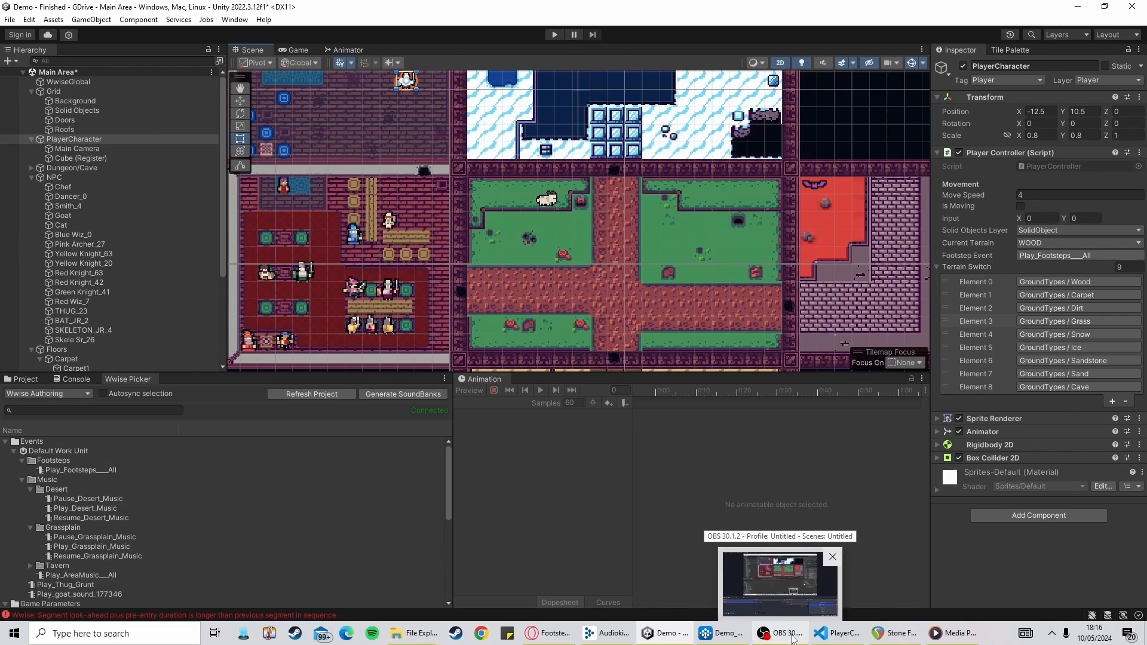